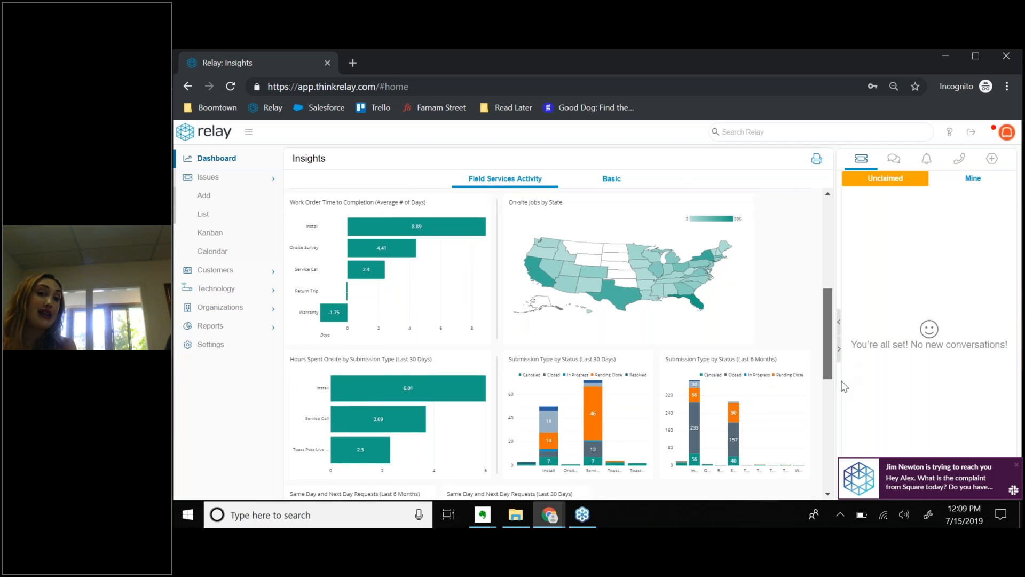
Open a new Add Issue form from Issues > Add in the left sidebar.
scroll(722, 272, "up", 5)
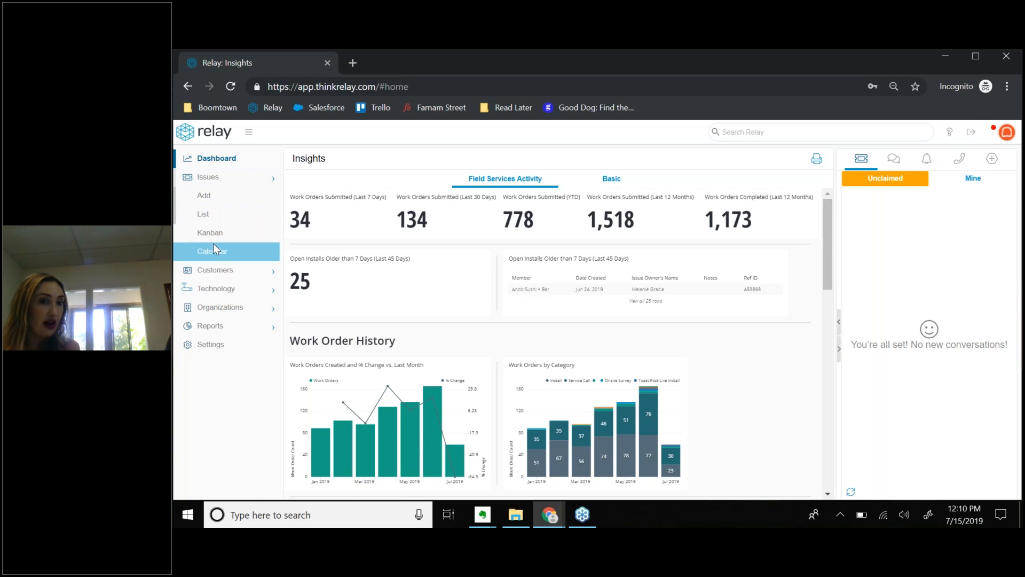
left_click(210, 199)
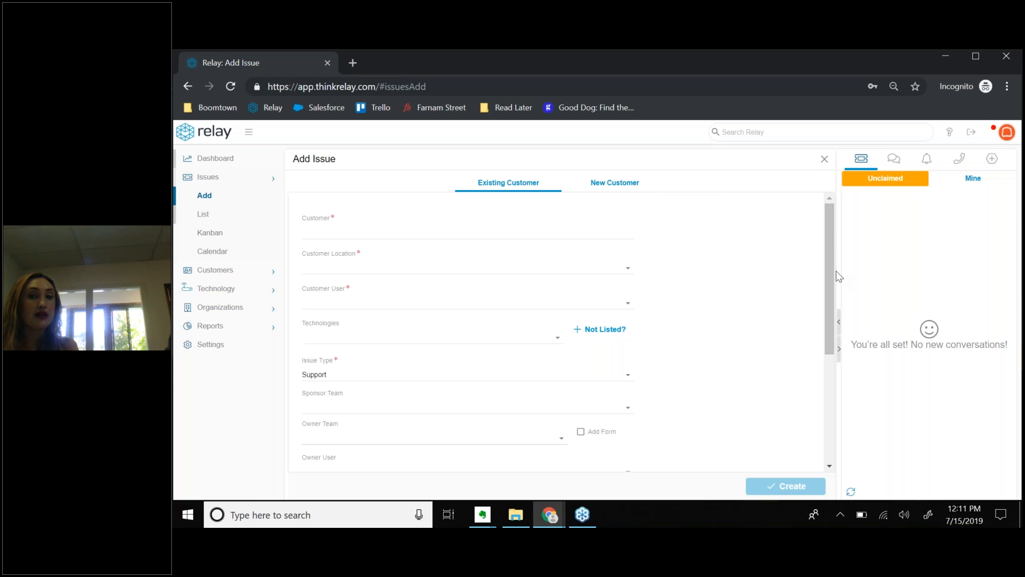
left_click_drag(824, 271, 829, 217)
On the New Customer tab, enter the cafe's company name and the contact's first and last name.
left_click(616, 187)
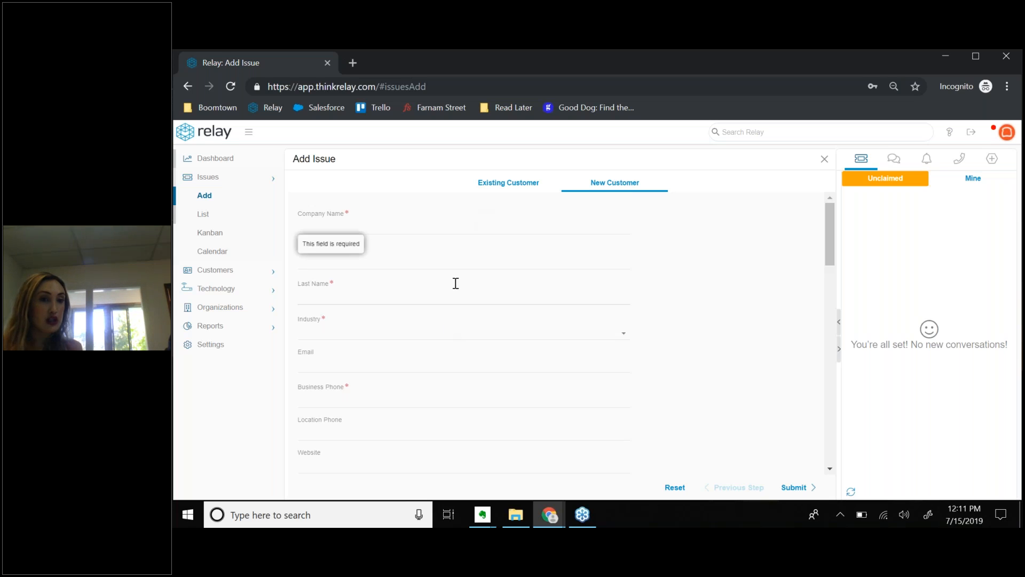
left_click(369, 234)
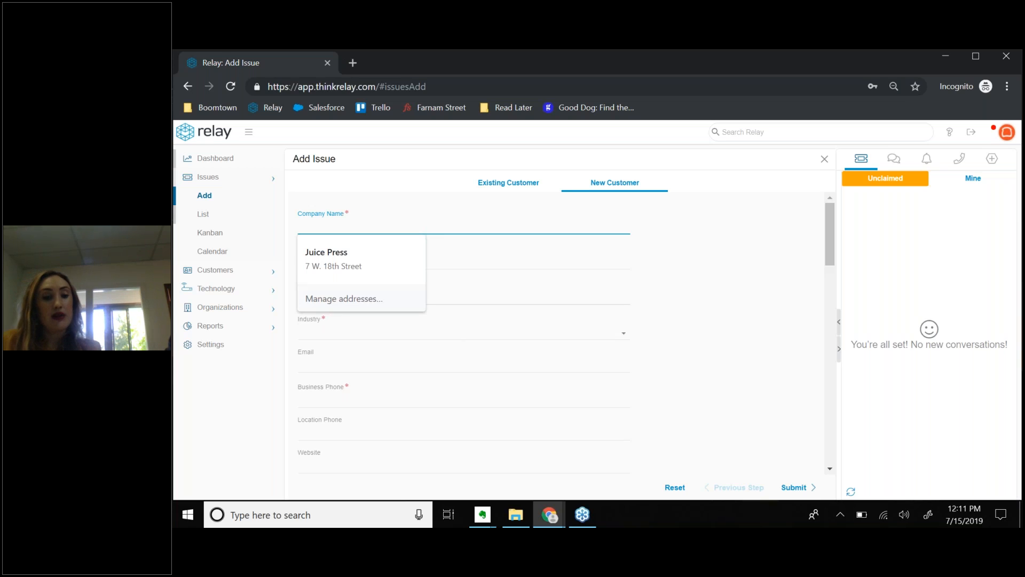
type("mei")
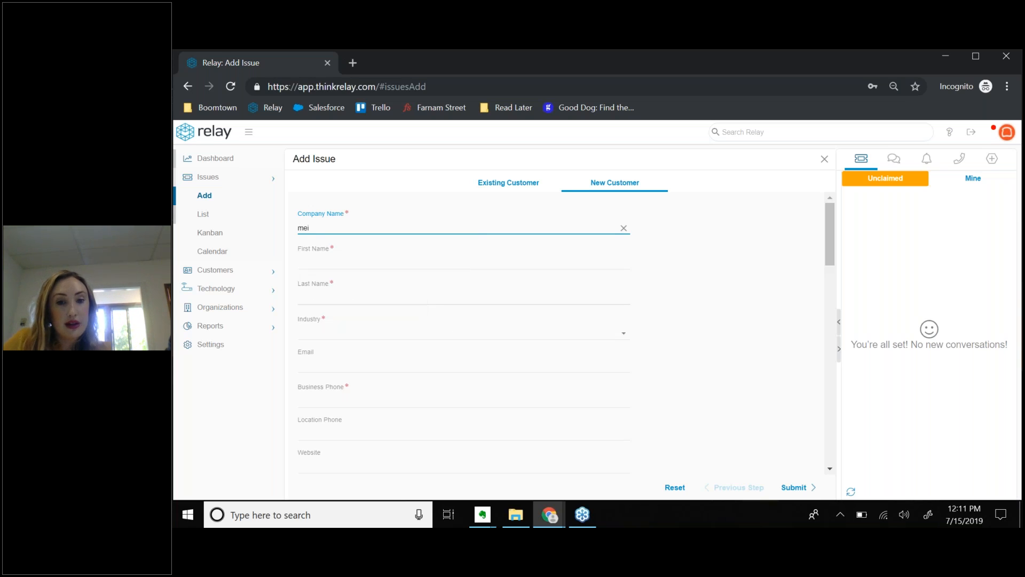
type("issa")
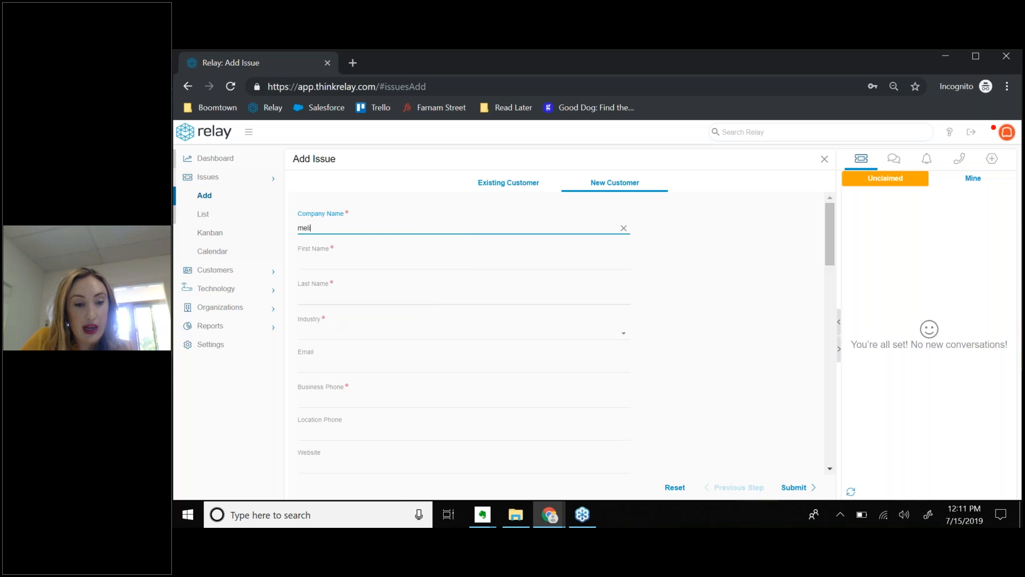
type(" s")
key("BackSpace")
key("BackSpace")
type("'s cafe")
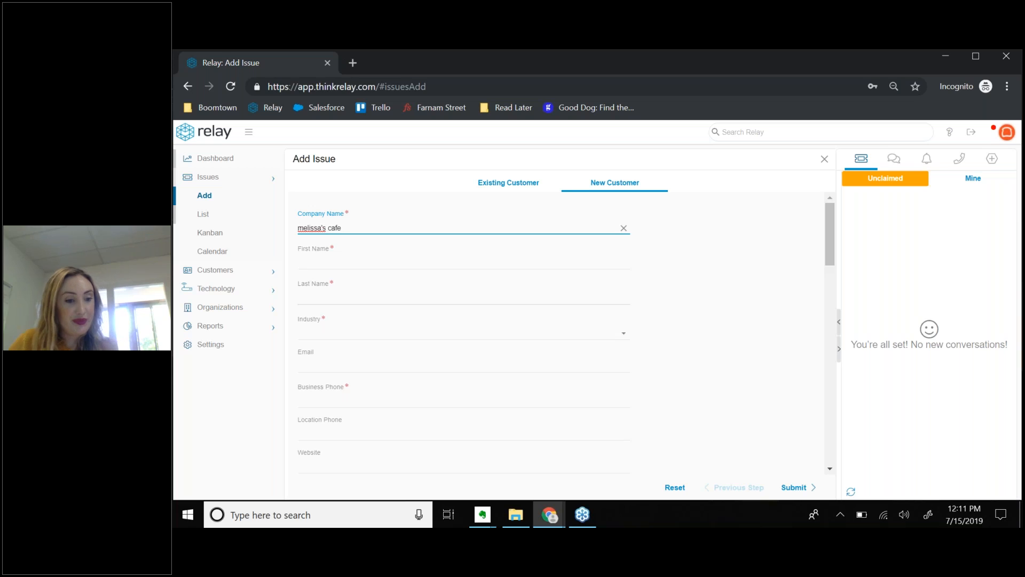
key("Tab")
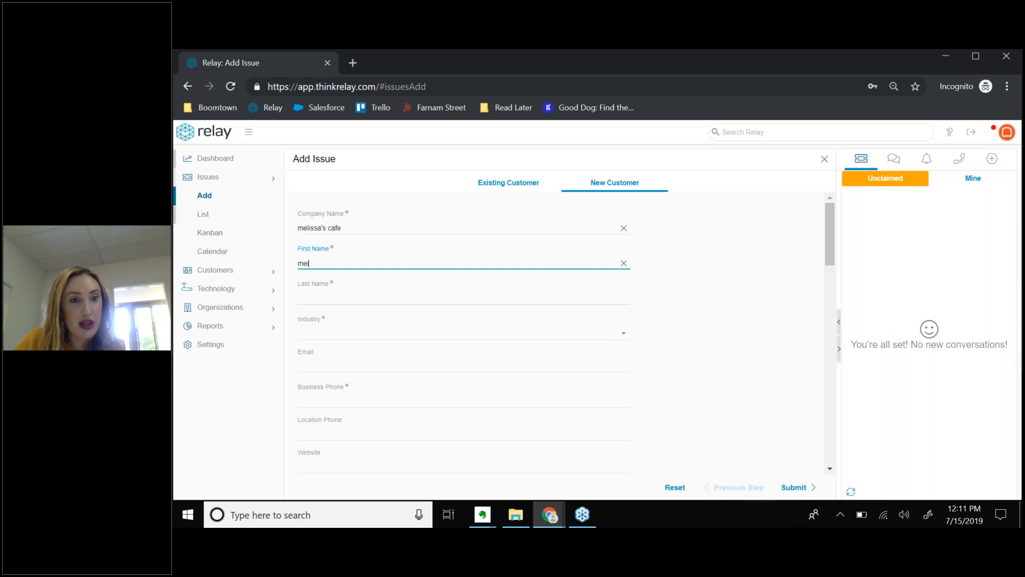
key("Tab")
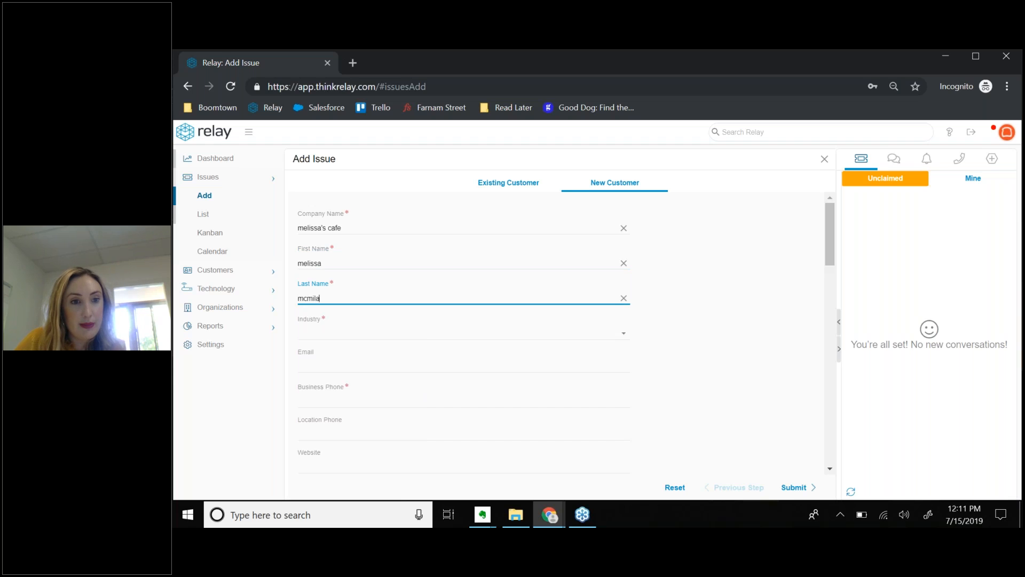
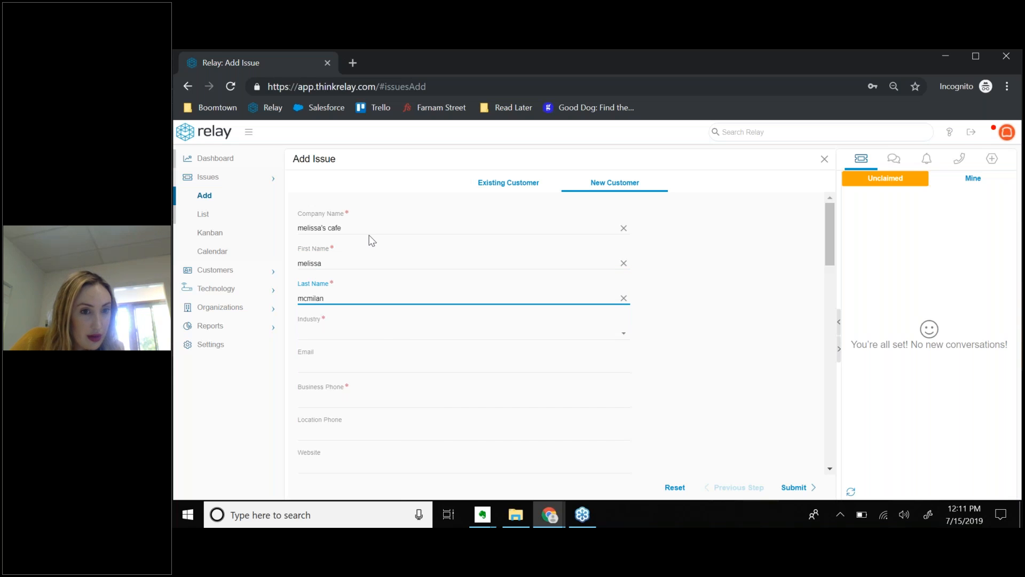
Set Industry to Restaurant and fill in the contact's e-mail and business phone number.
left_click(626, 335)
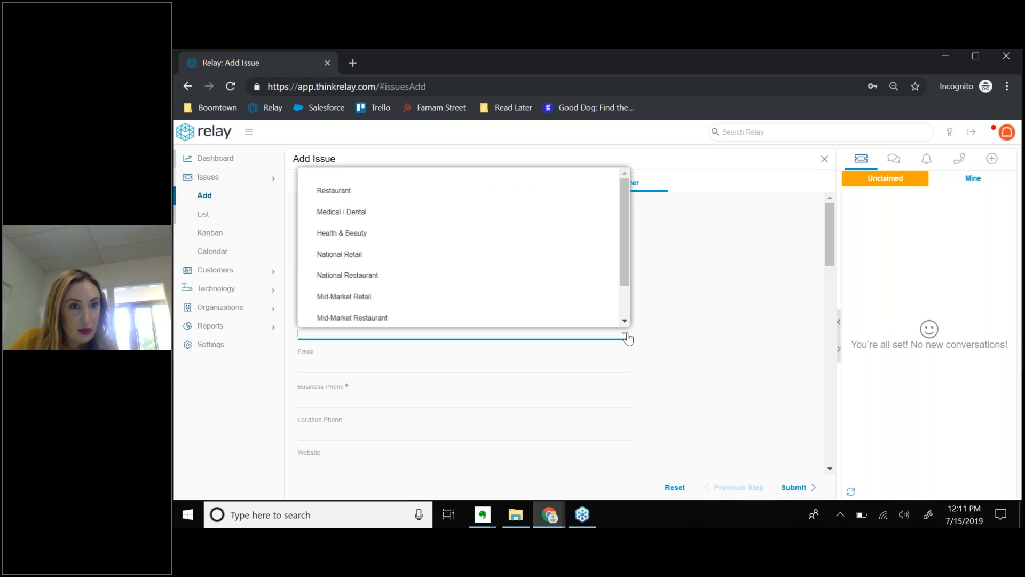
left_click(603, 191)
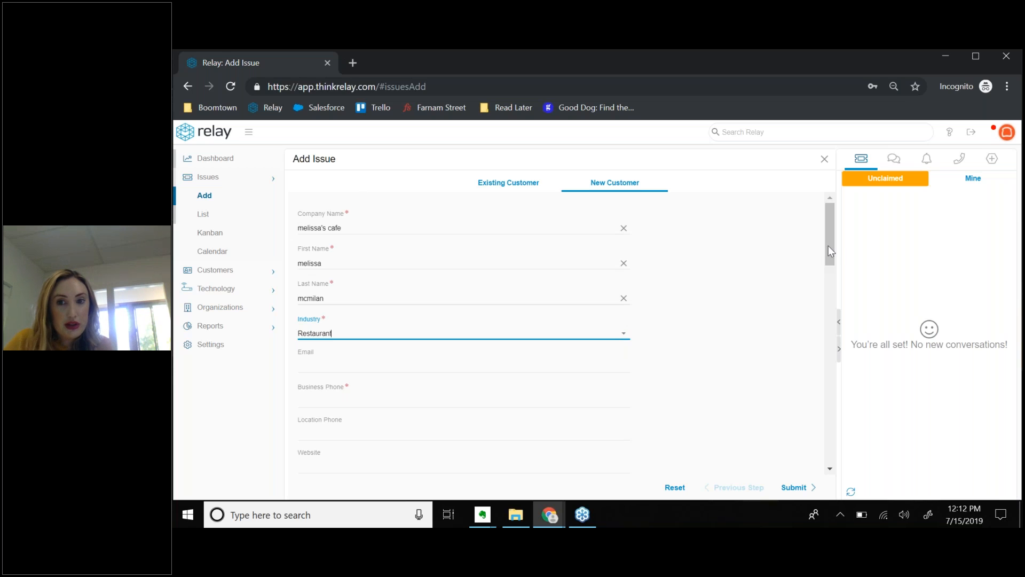
left_click_drag(826, 245, 834, 278)
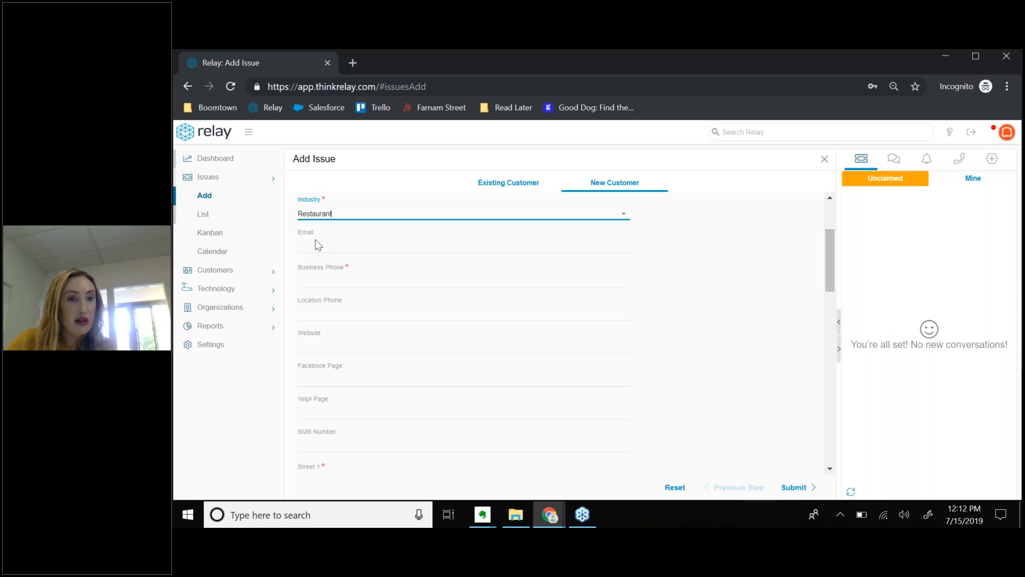
left_click(319, 243)
left_click(340, 282)
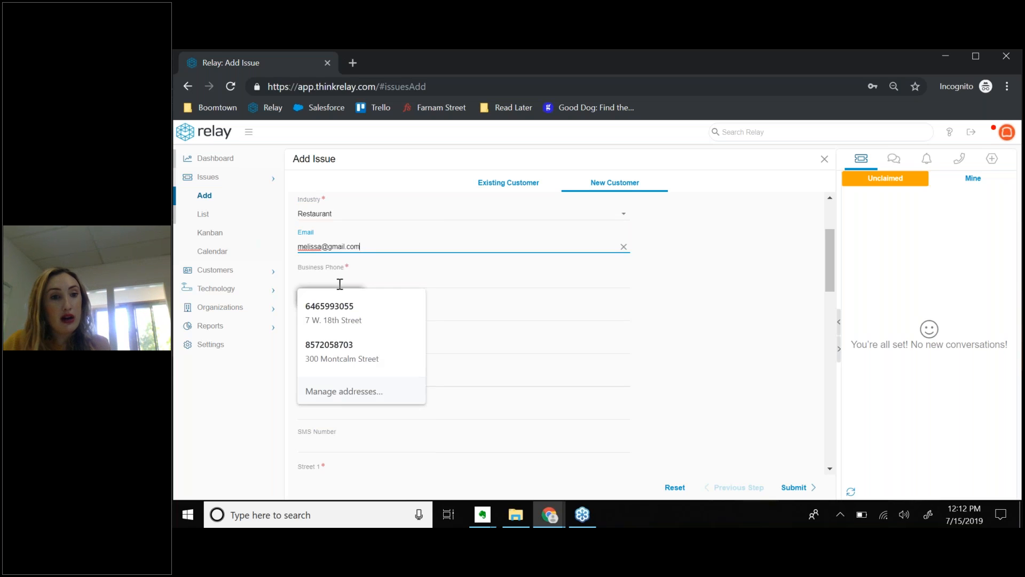
type("21455555555")
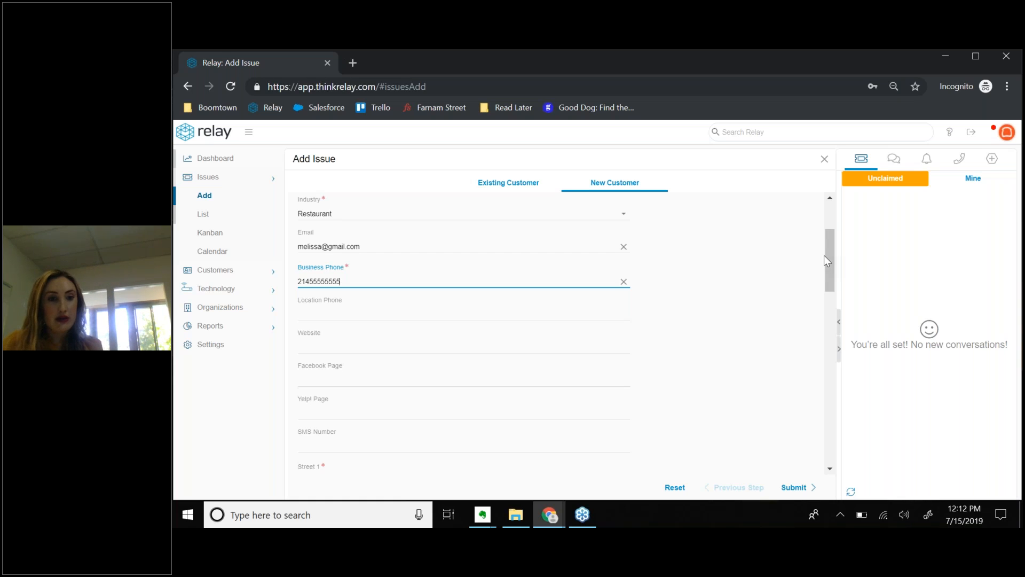
scroll(714, 323, "down", 5)
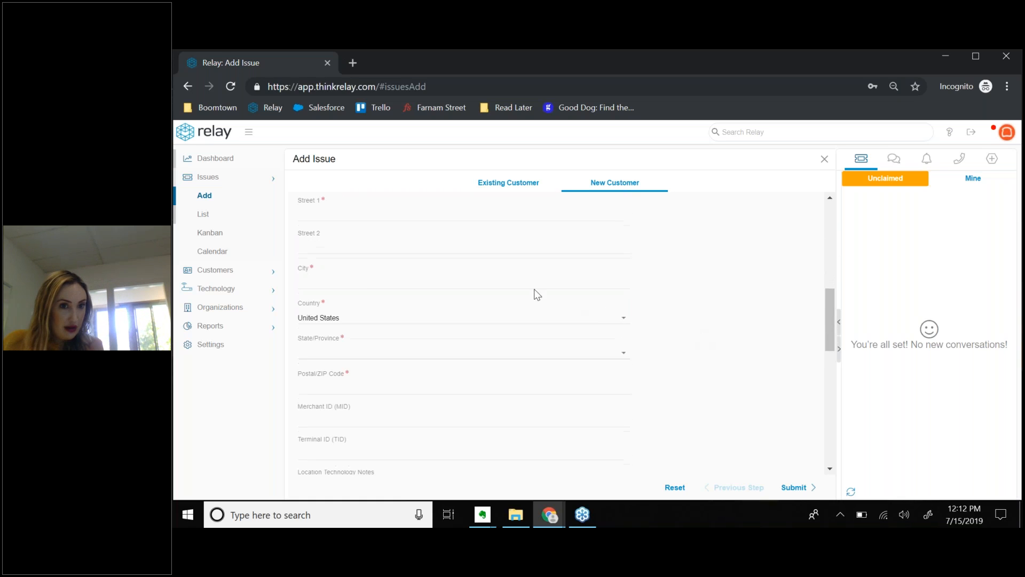
Enter the customer's street address and city in the location fields.
left_click(415, 212)
type("123 main street")
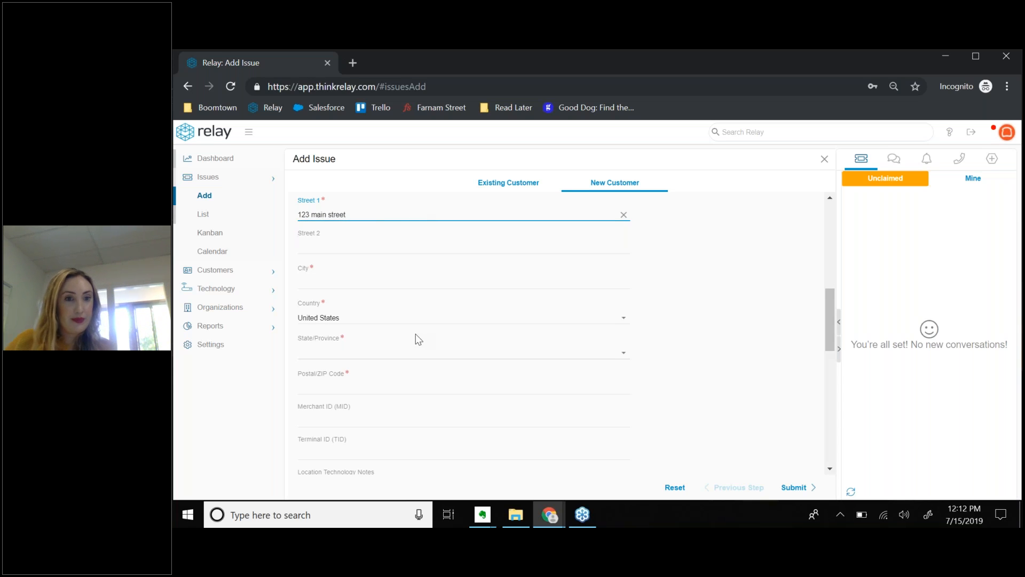
left_click(404, 283)
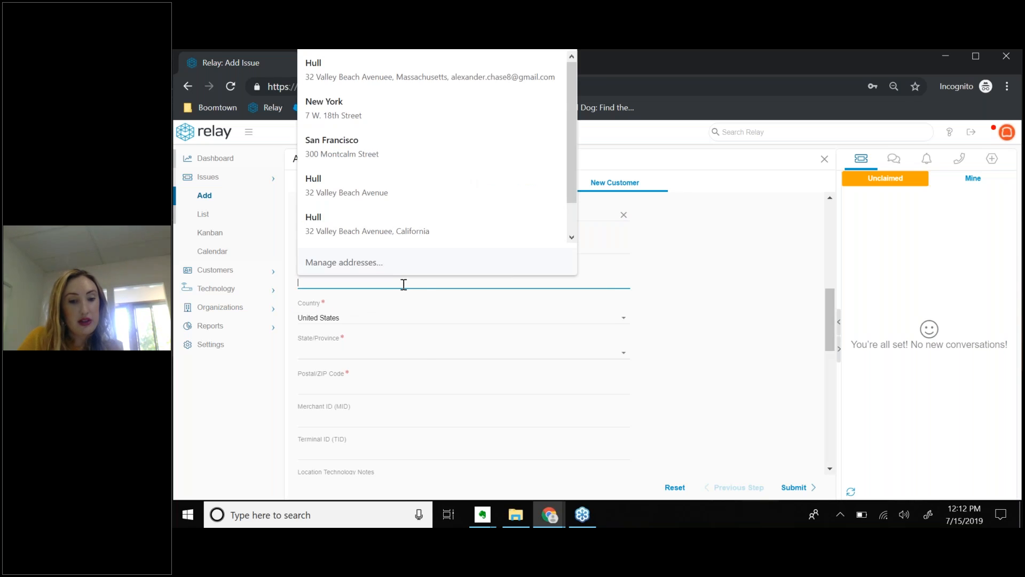
type("san francisc")
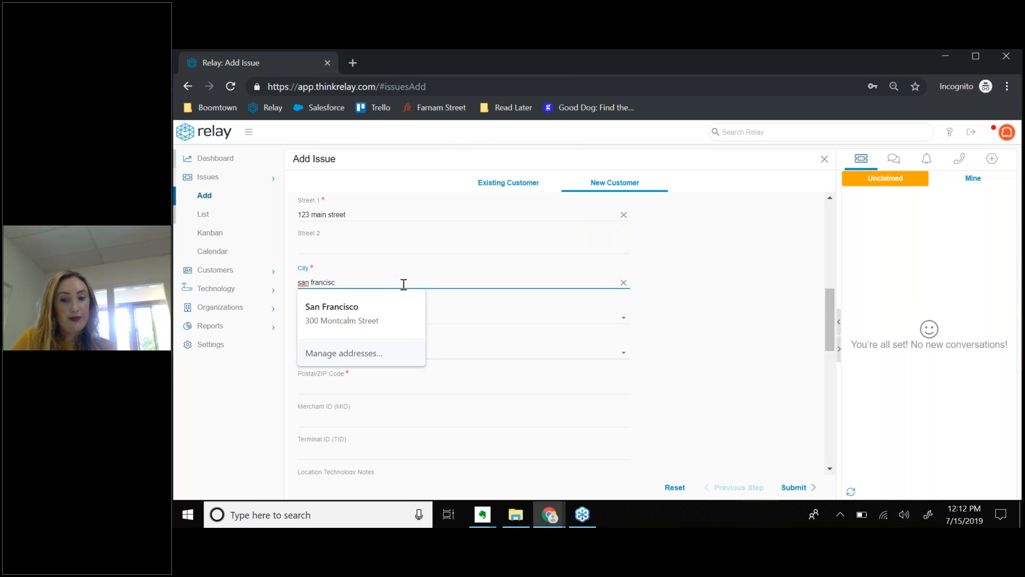
type("o")
left_click(651, 299)
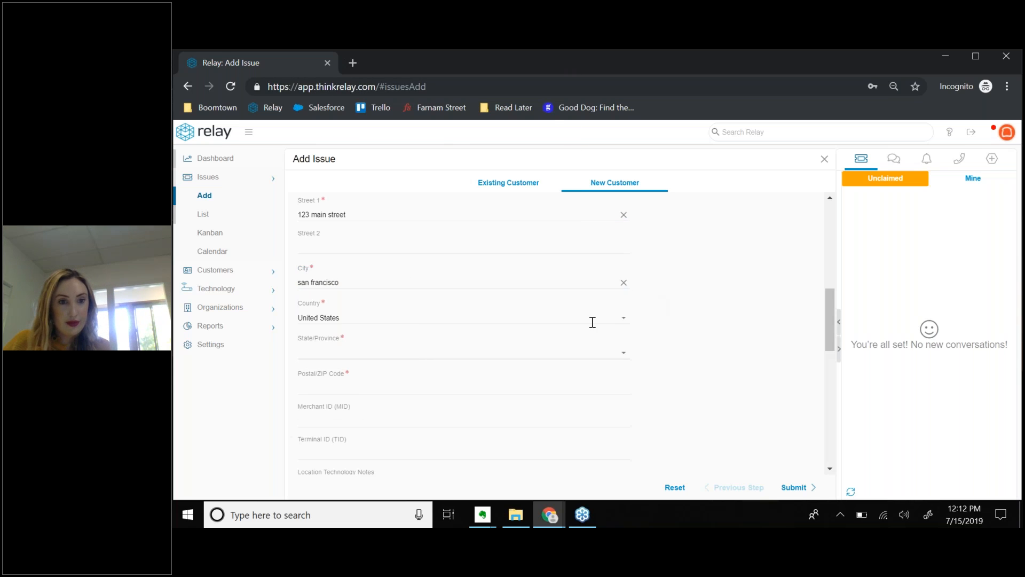
Set State/Province to California and enter the customer's postal ZIP code.
left_click(623, 356)
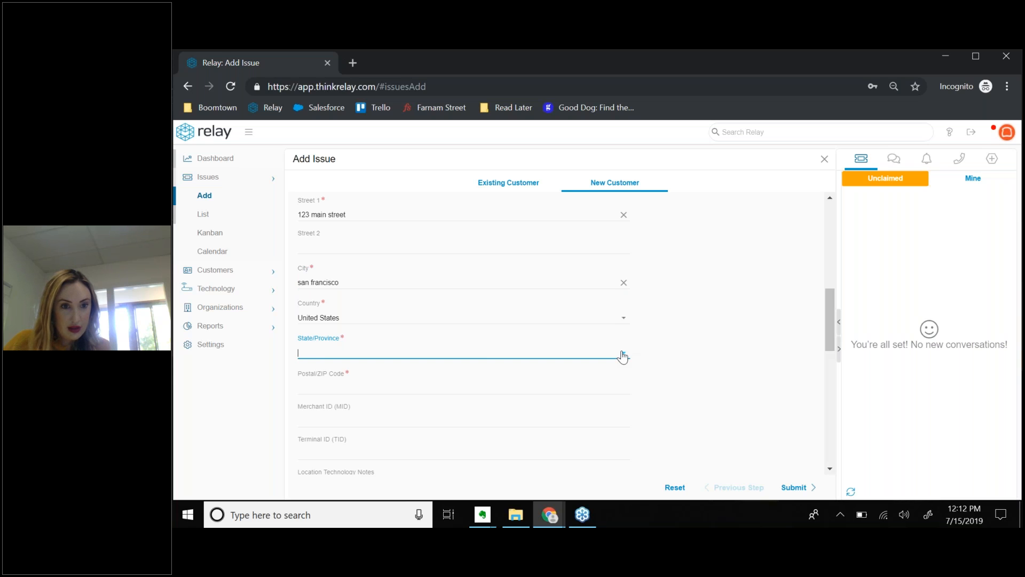
left_click(348, 285)
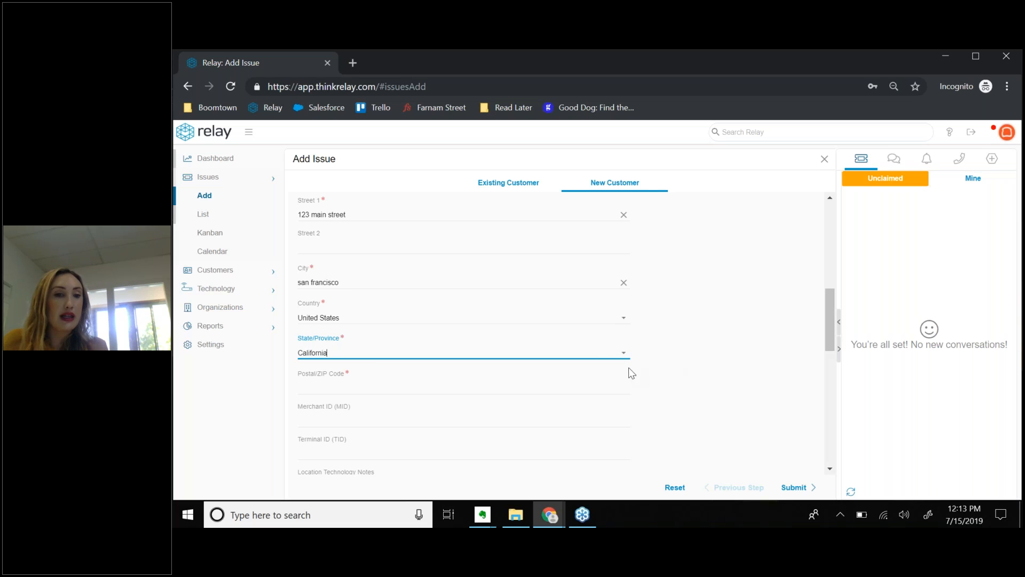
left_click(624, 353)
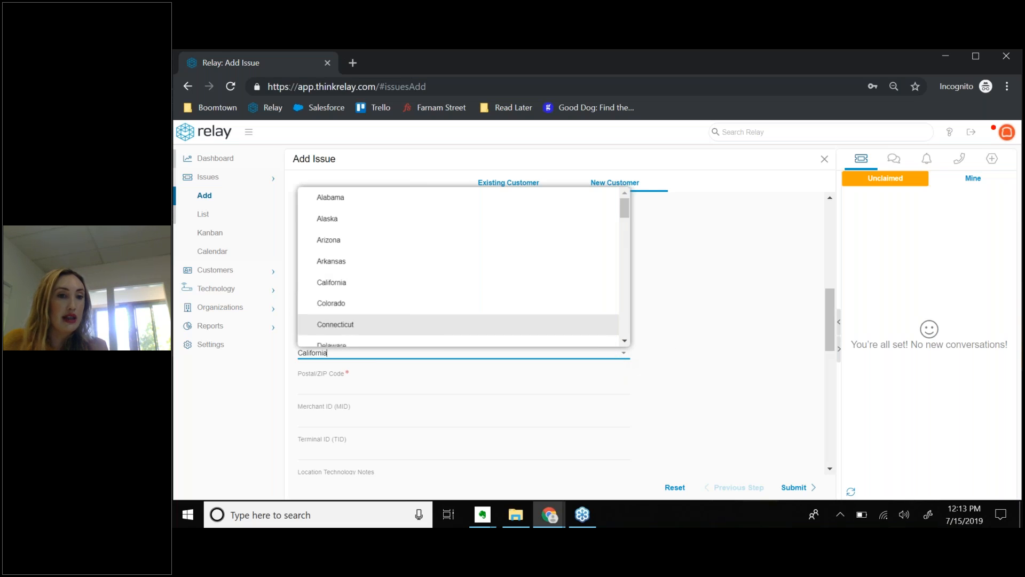
left_click(399, 283)
left_click(415, 383)
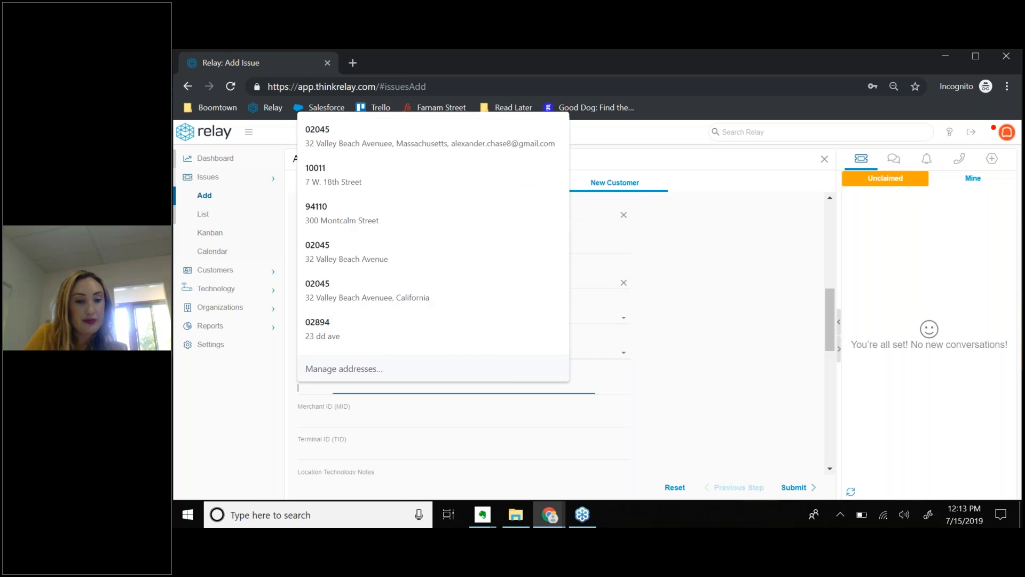
type("94110")
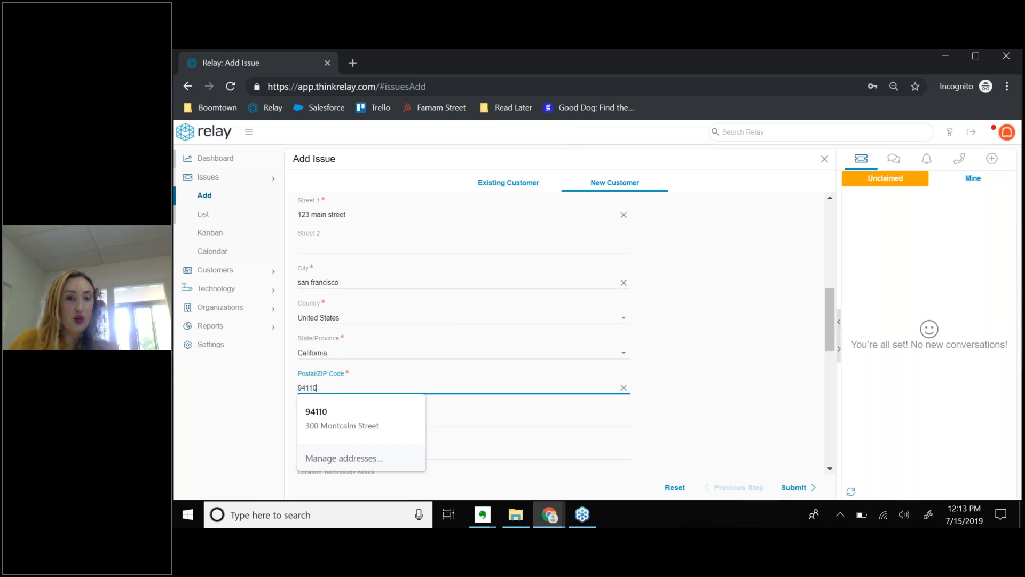
left_click(674, 345)
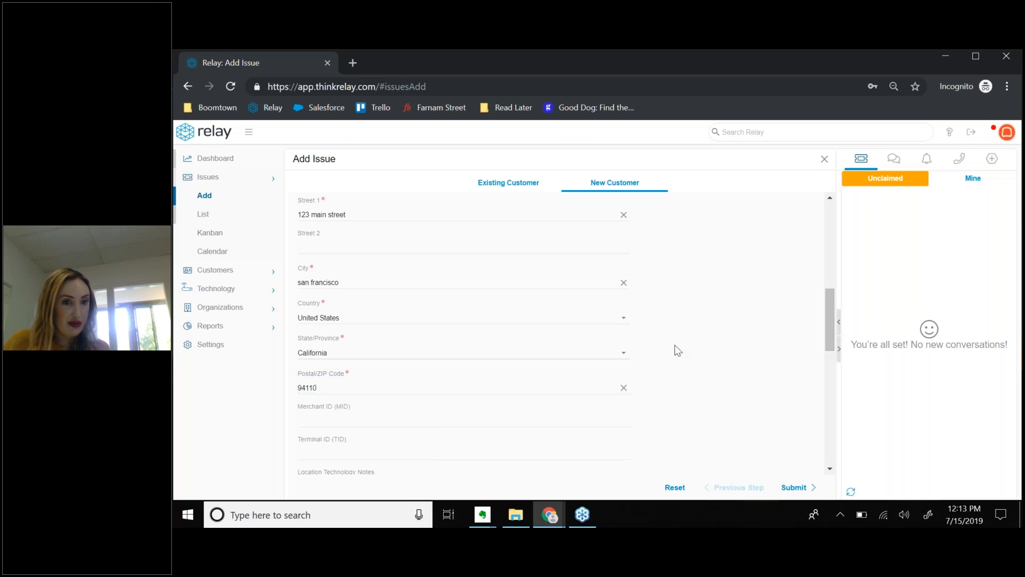
scroll(675, 345, "down", 3)
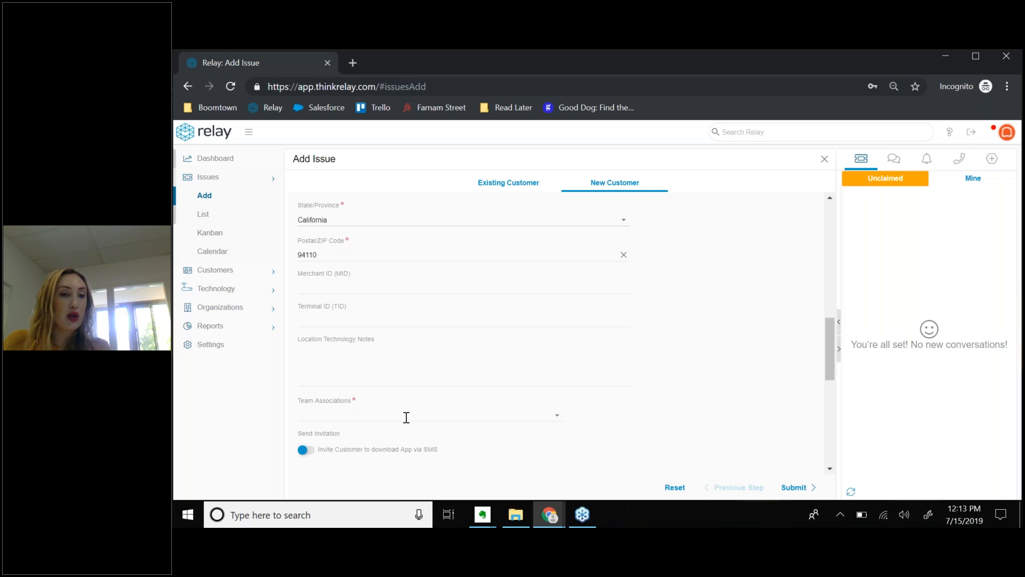
Add Toast and Toast Project Team to Team Associations, discarding the mistyped 'boomtown' search.
left_click(345, 413)
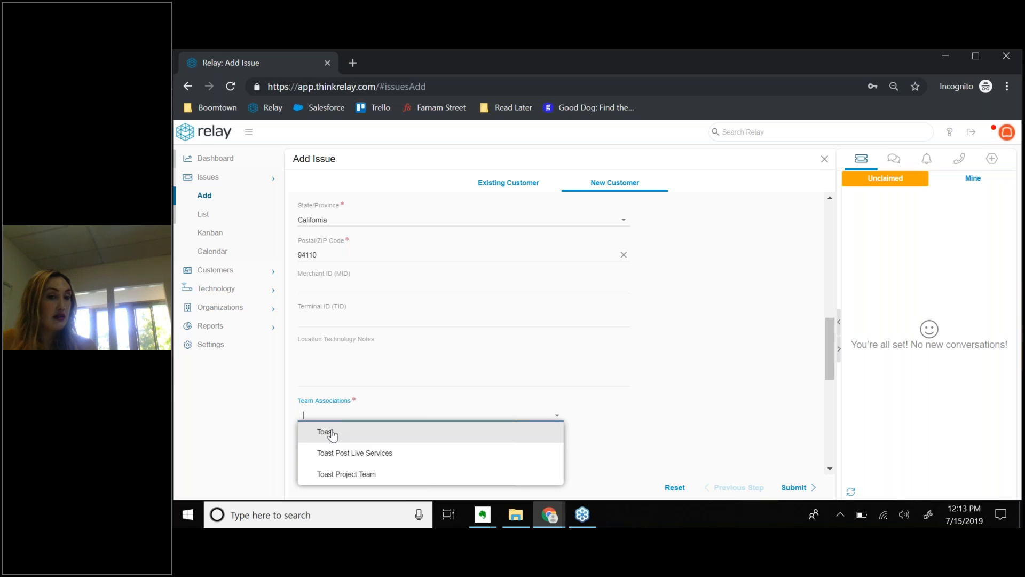
left_click(327, 433)
type("boomtown")
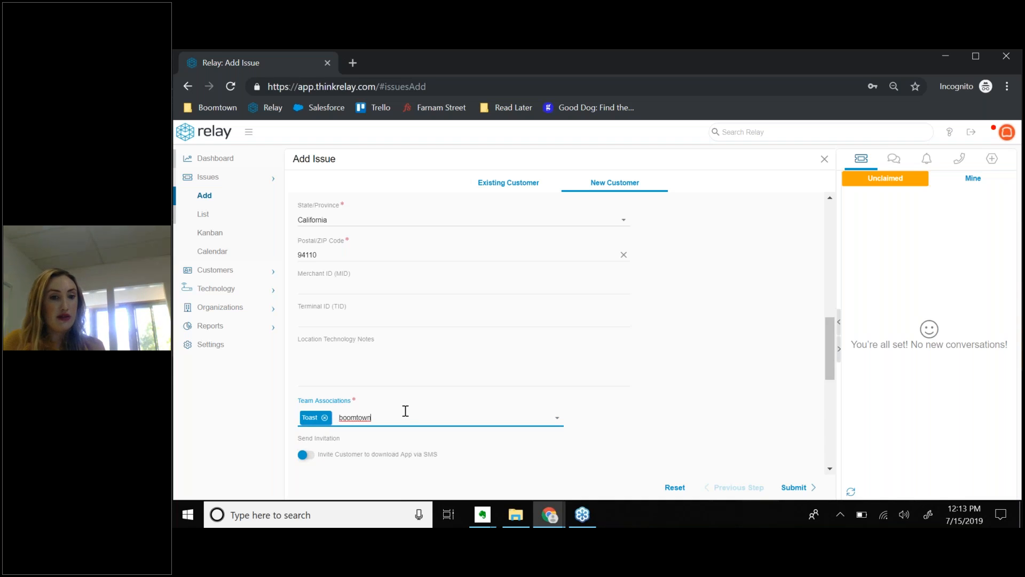
key("BackSpace")
key("BackSpace")
key("BackSpace")
key("BackSpace")
key("BackSpace")
key("BackSpace")
key("BackSpace")
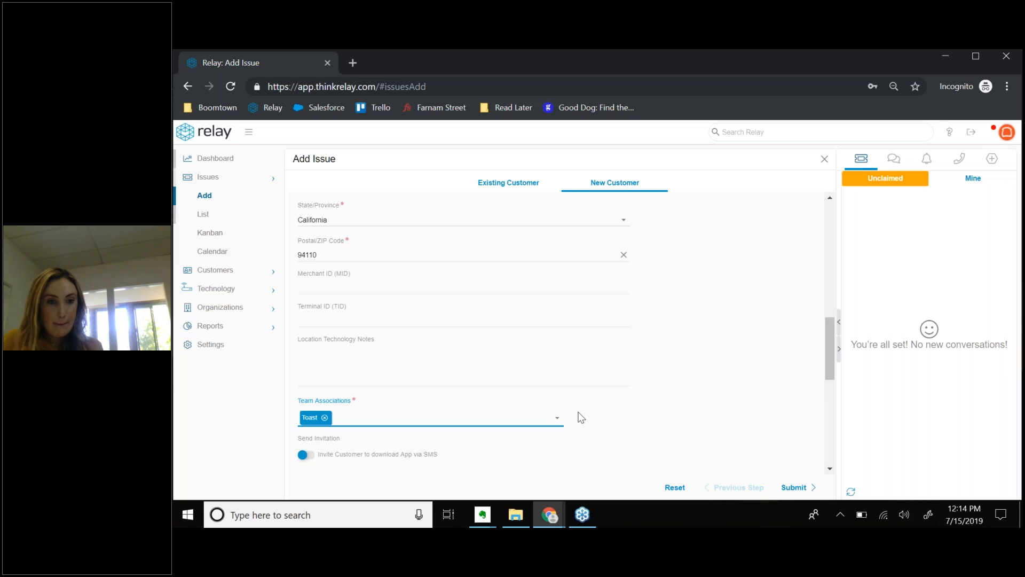
scroll(465, 376, "down", 2)
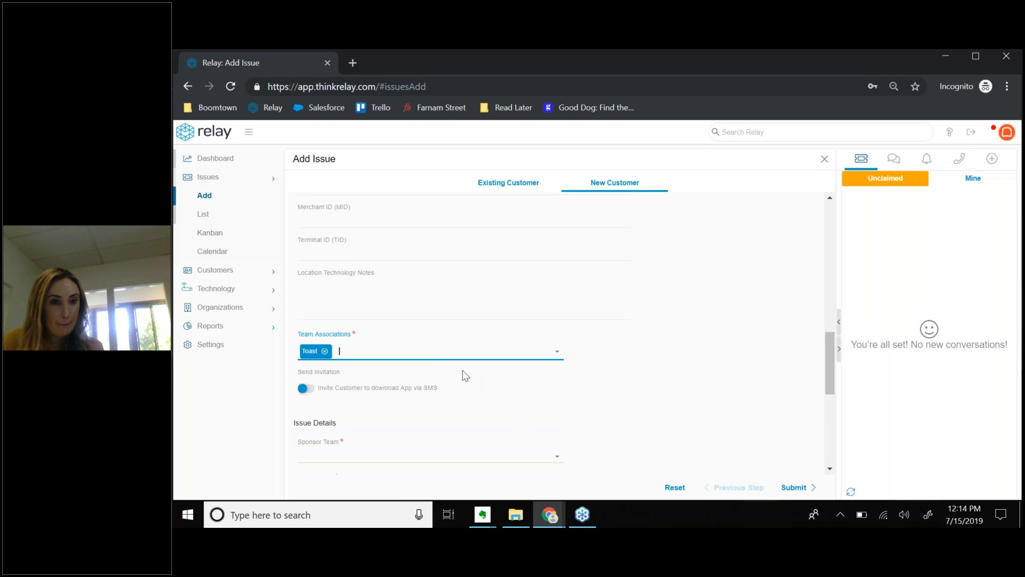
left_click(428, 355)
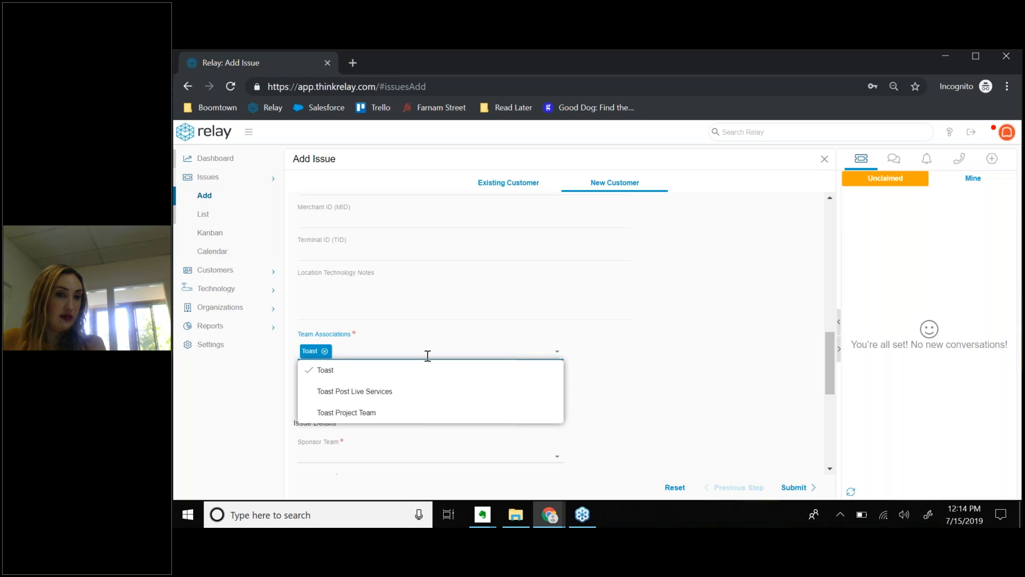
left_click(374, 413)
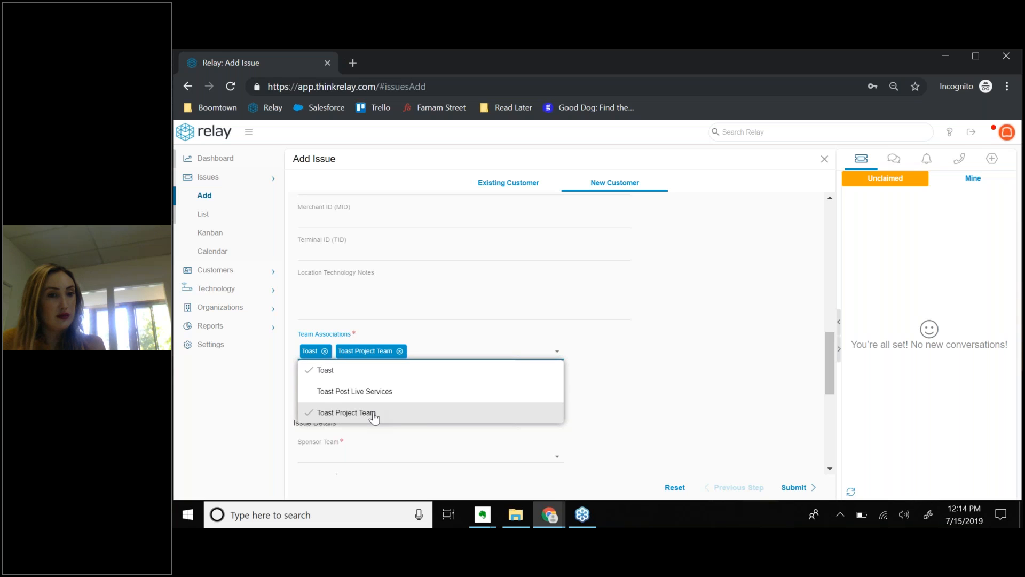
left_click(646, 356)
left_click(557, 355)
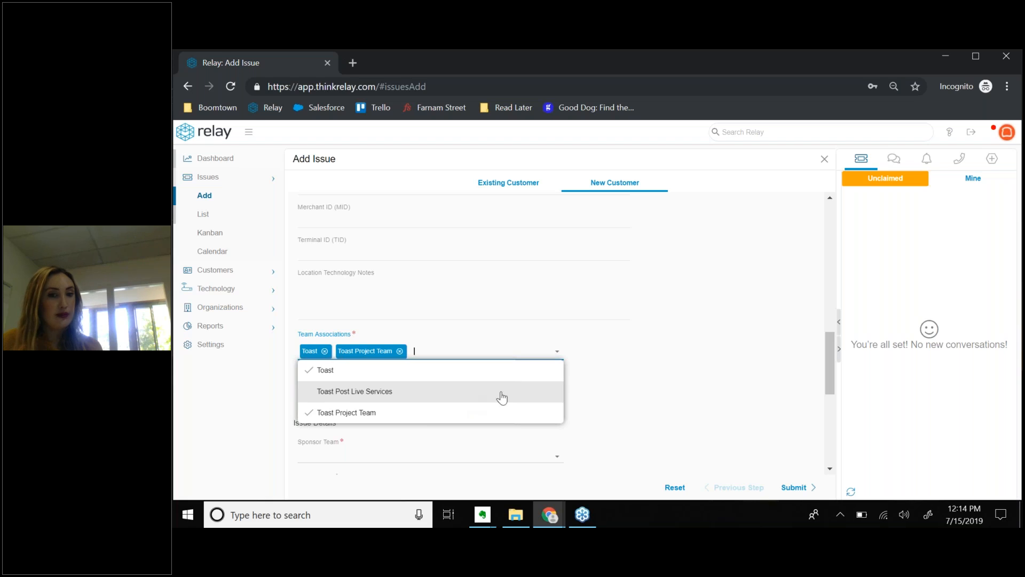
left_click(597, 372)
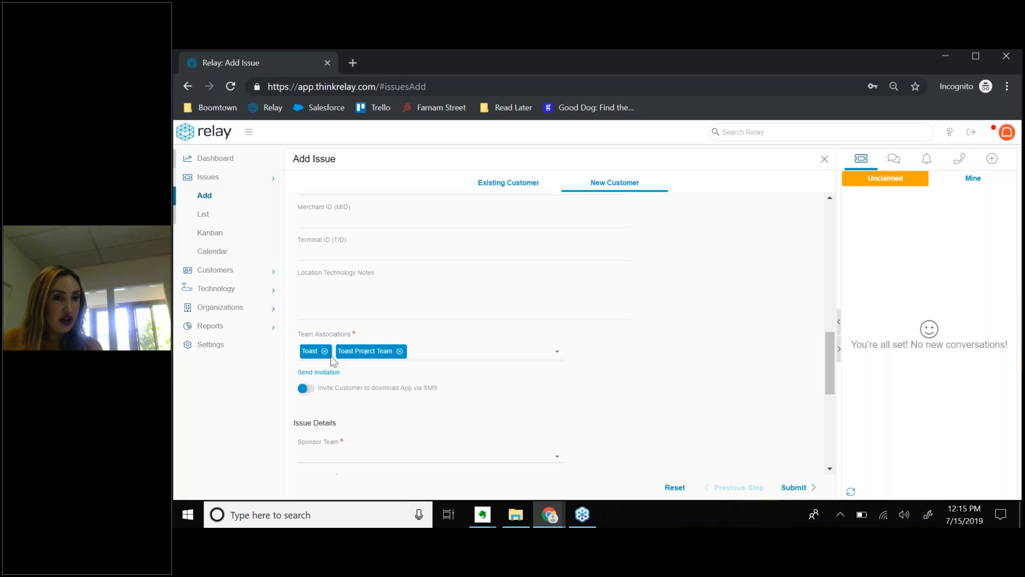
scroll(647, 370, "down", 3)
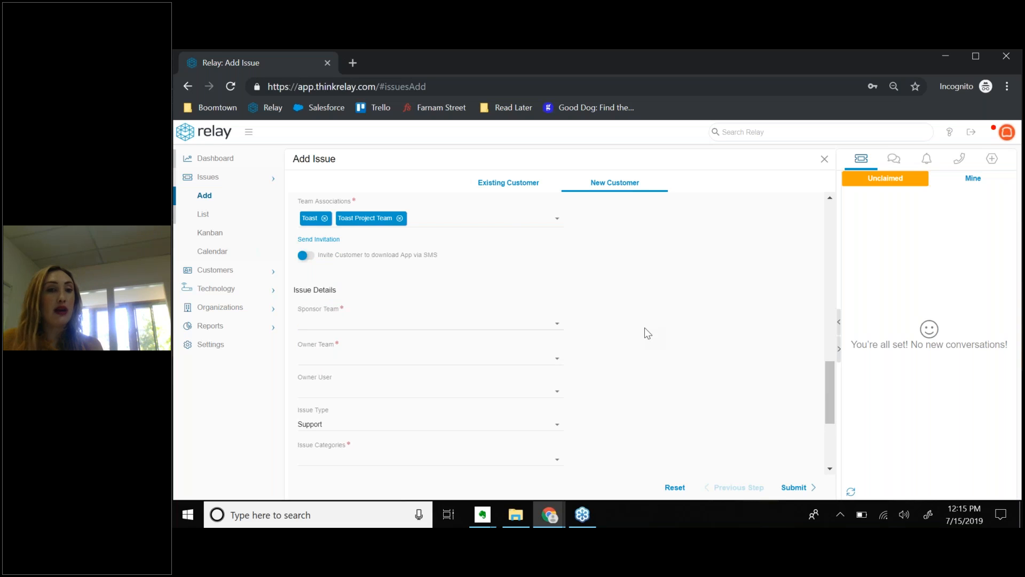
Choose Toast Project Team as Sponsor Team and leave Owner Team unchanged.
scroll(644, 331, "down", 2)
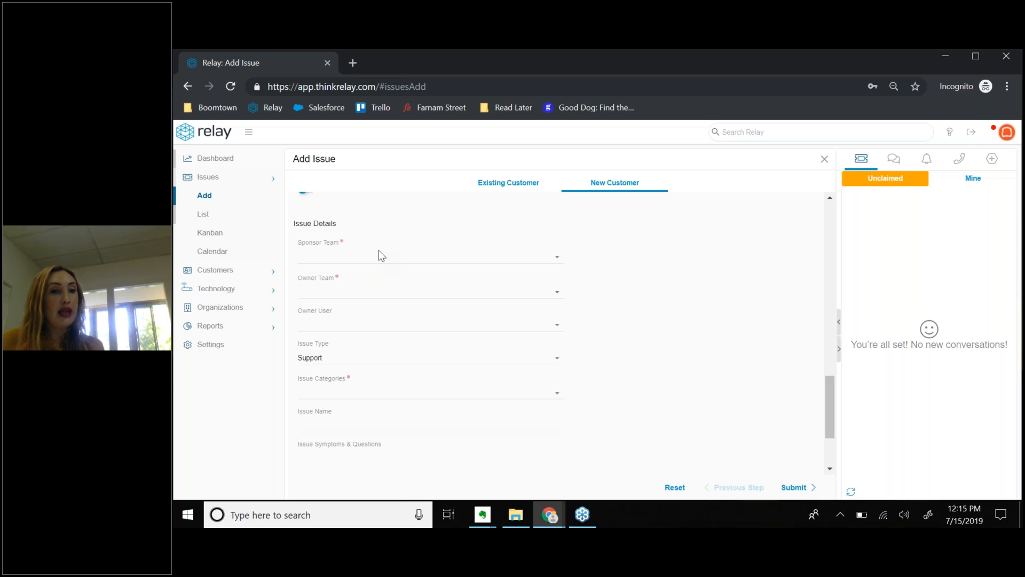
left_click(555, 262)
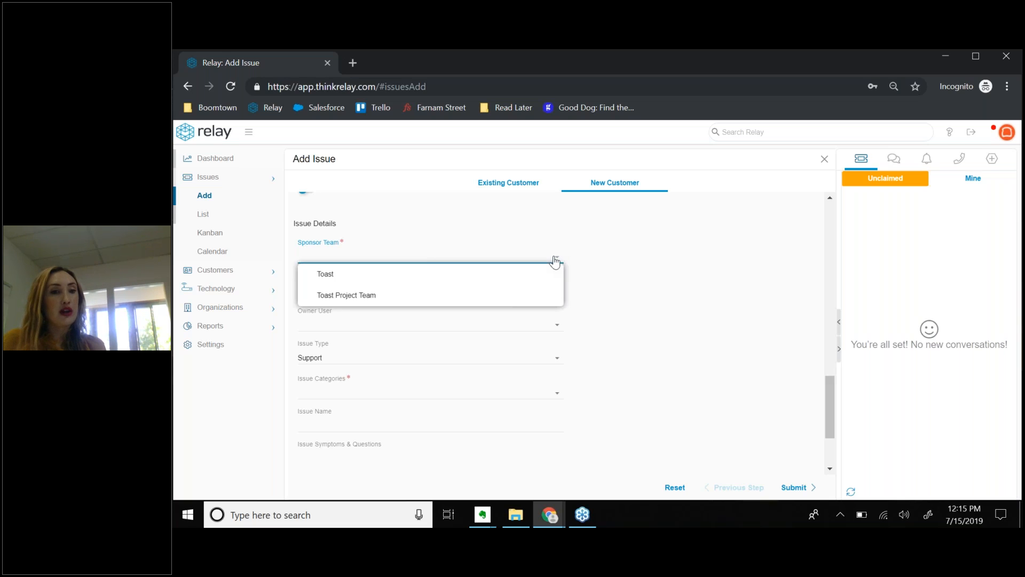
left_click(358, 299)
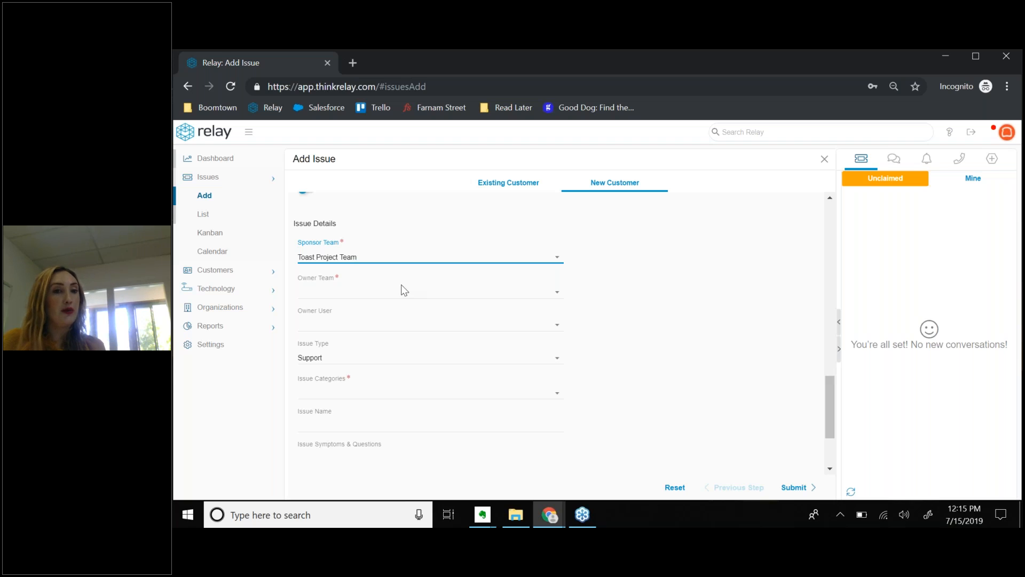
left_click(343, 288)
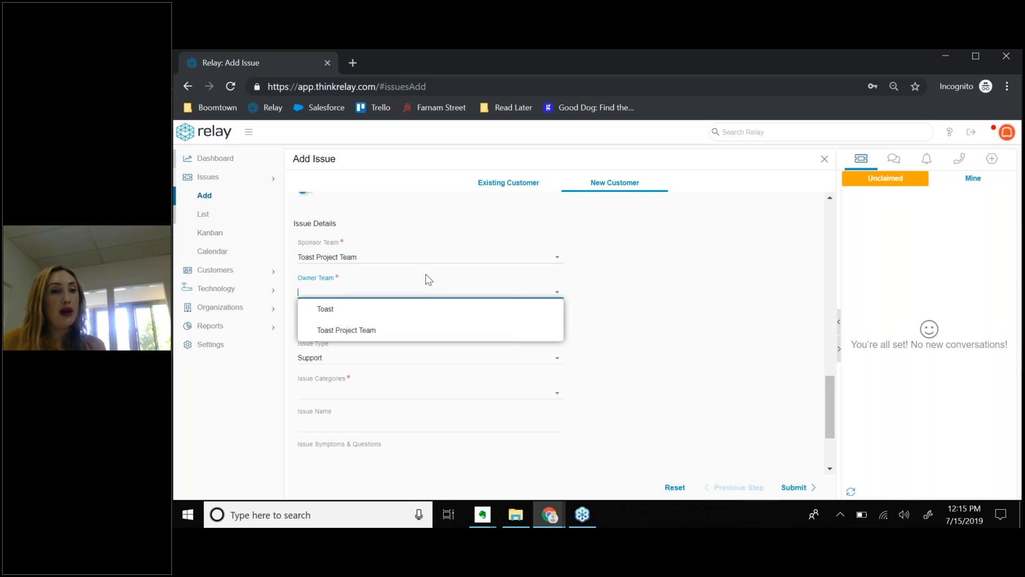
left_click(400, 289)
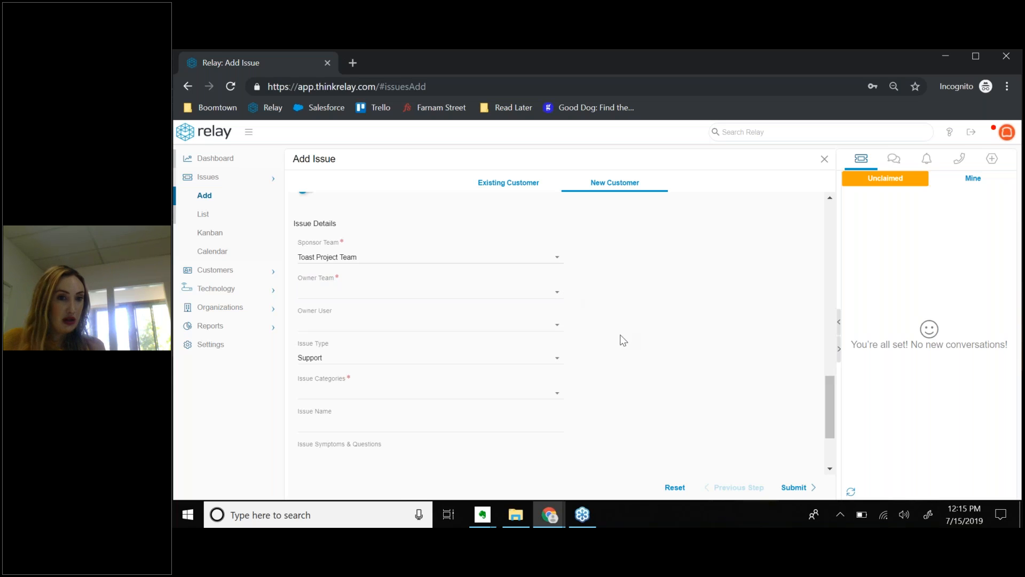
scroll(424, 271, "down", 1)
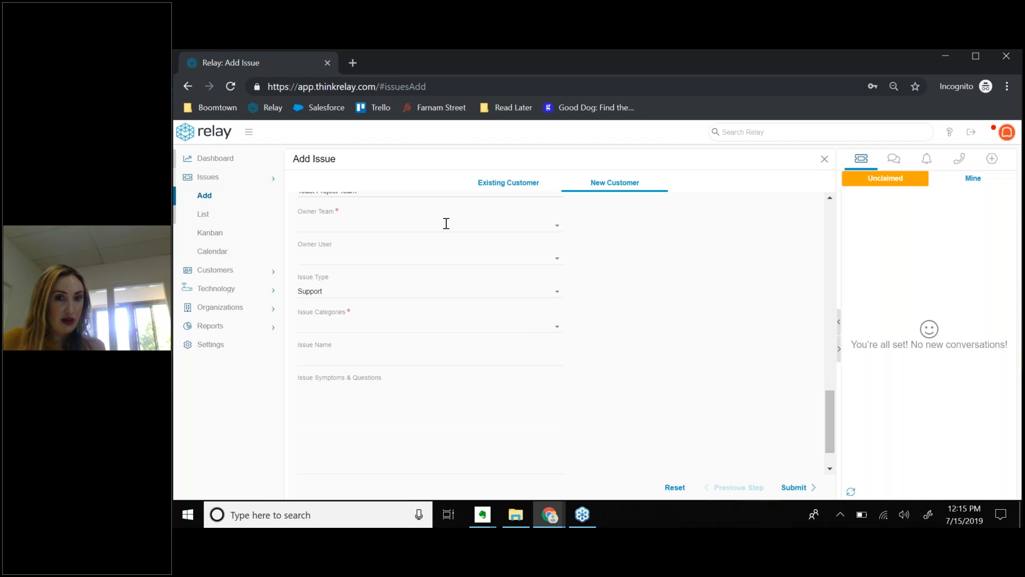
scroll(610, 318, "down", 1)
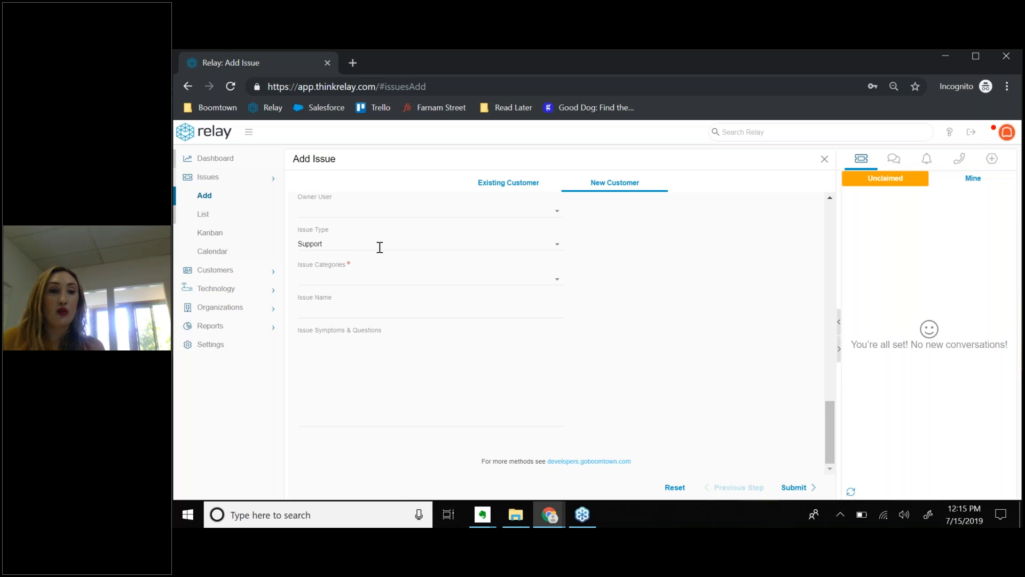
Set Issue Type to Work Order, then filter Issue Categories by 'toast' after discarding Install.
left_click(557, 247)
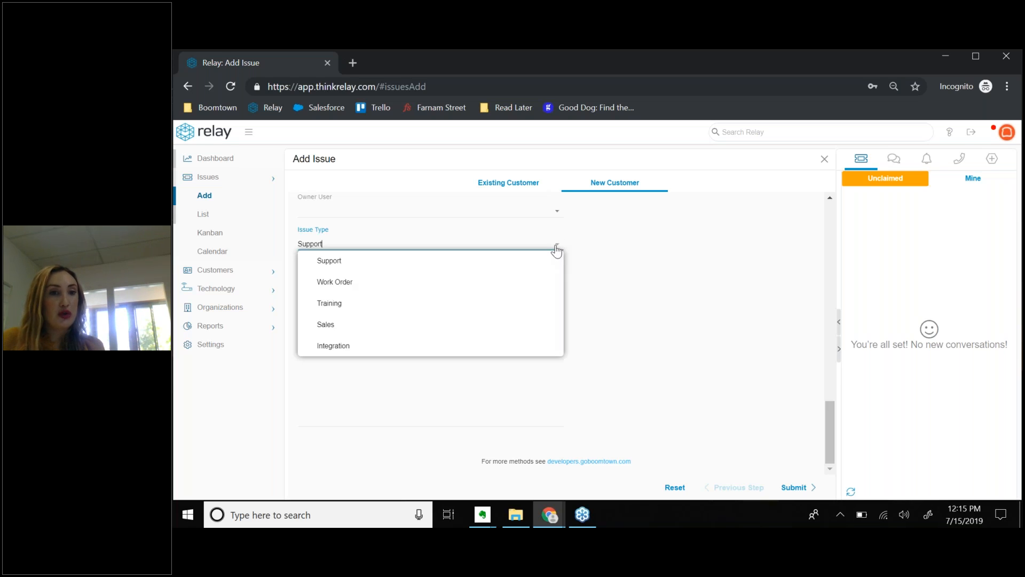
left_click(353, 288)
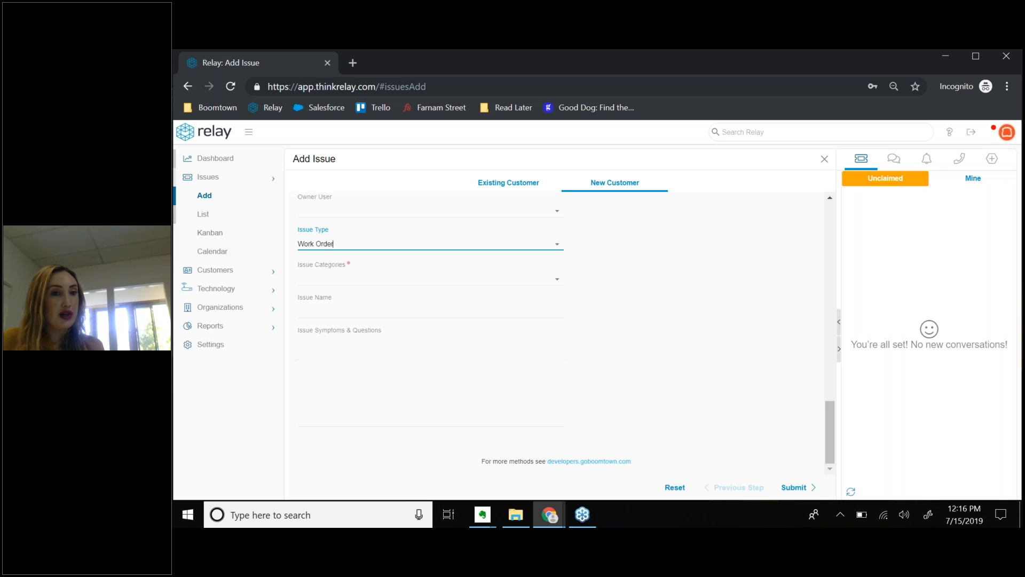
left_click(542, 281)
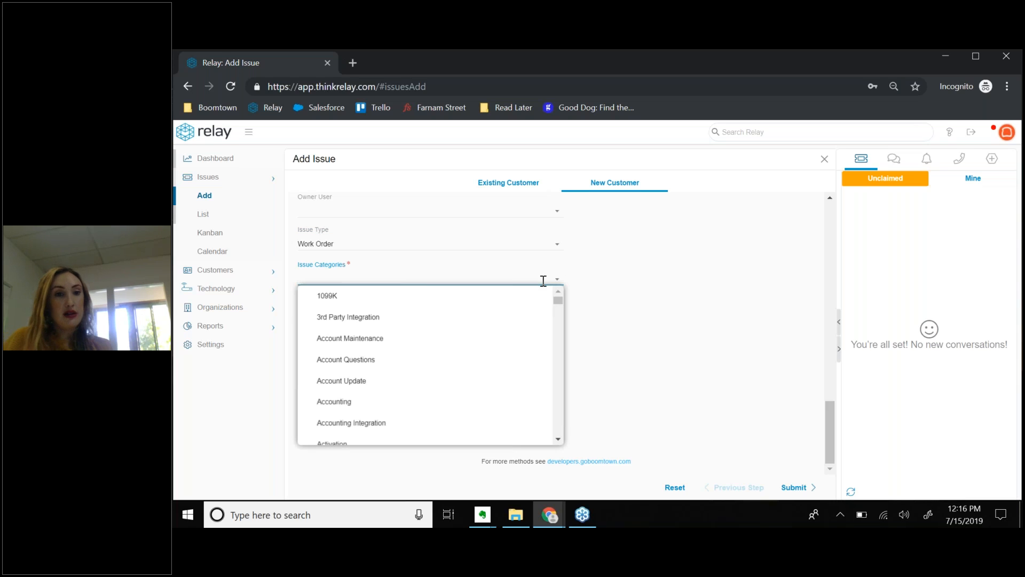
type("inst")
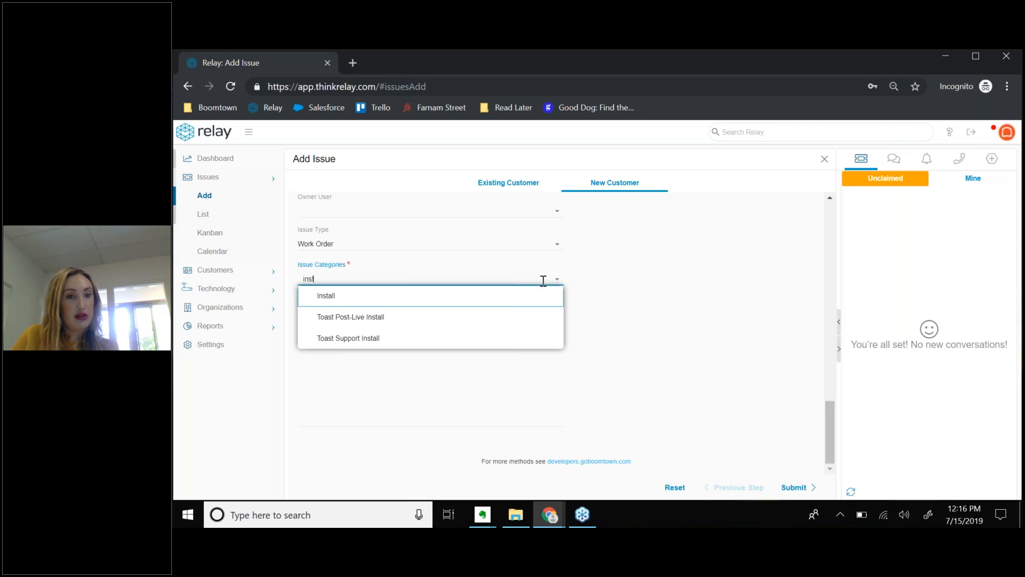
left_click(398, 301)
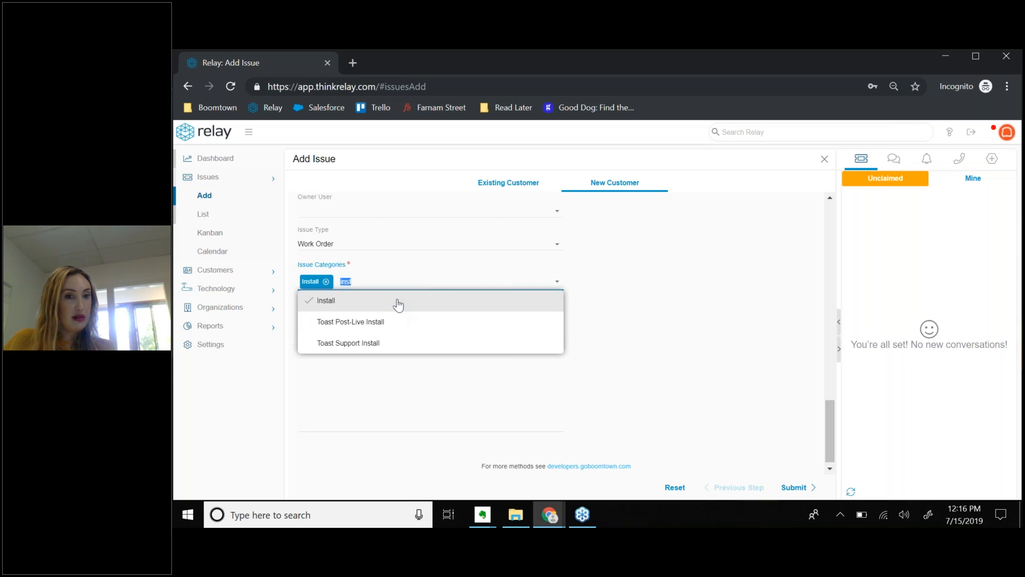
left_click(326, 282)
type("toast")
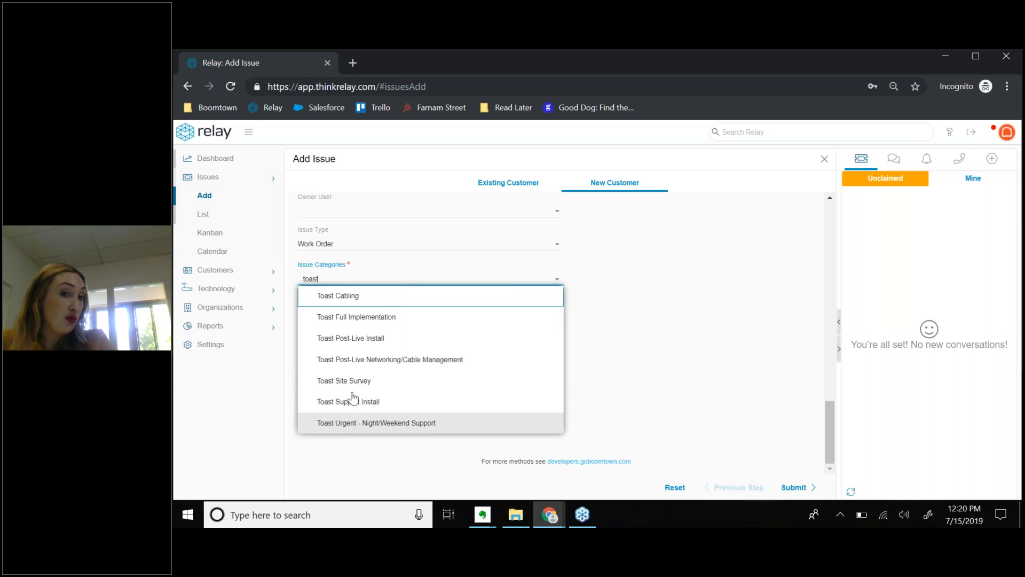
Pick Toast Full Implementation from the Issue Categories list and close the list.
left_click(371, 320)
left_click(604, 305)
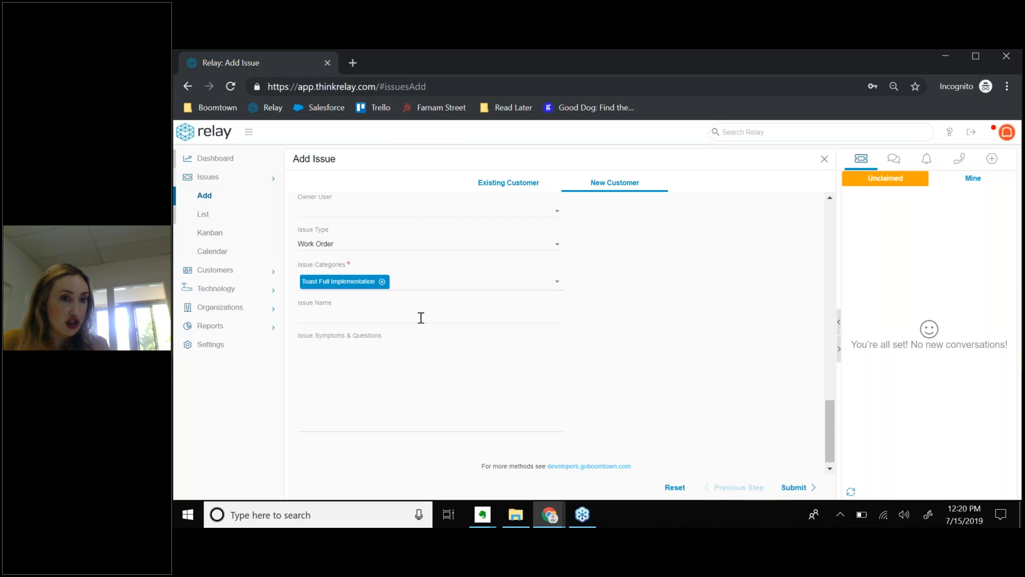
scroll(531, 381, "down", 1)
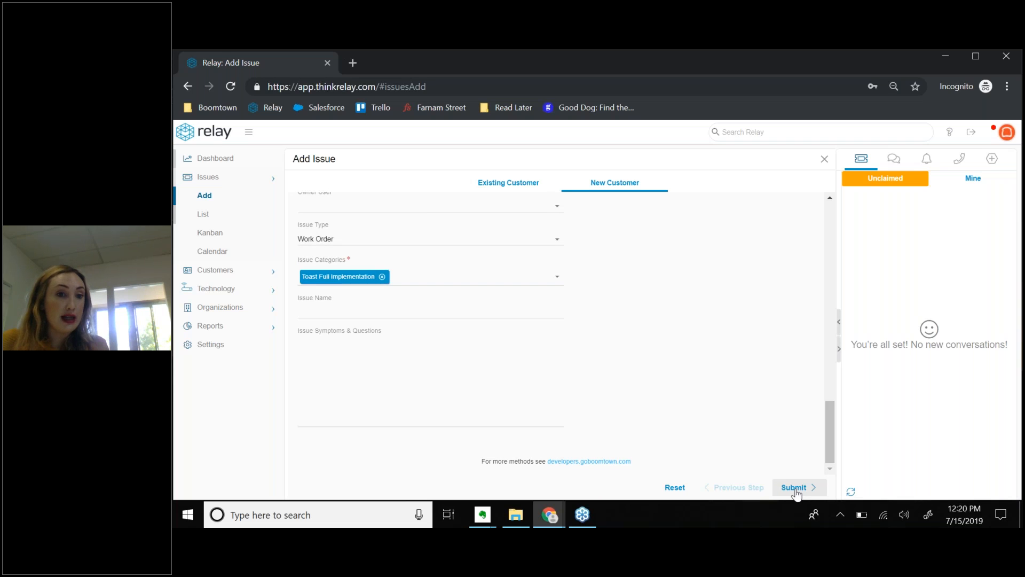
Submit the cafe's Toast work order, close it, and begin a second Add Issue form.
left_click(795, 490)
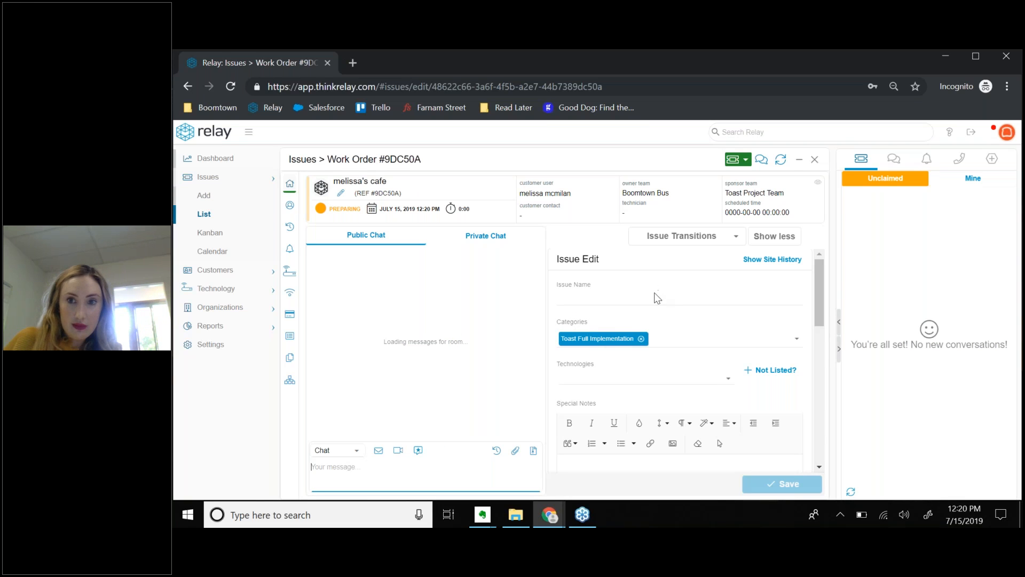
left_click(816, 160)
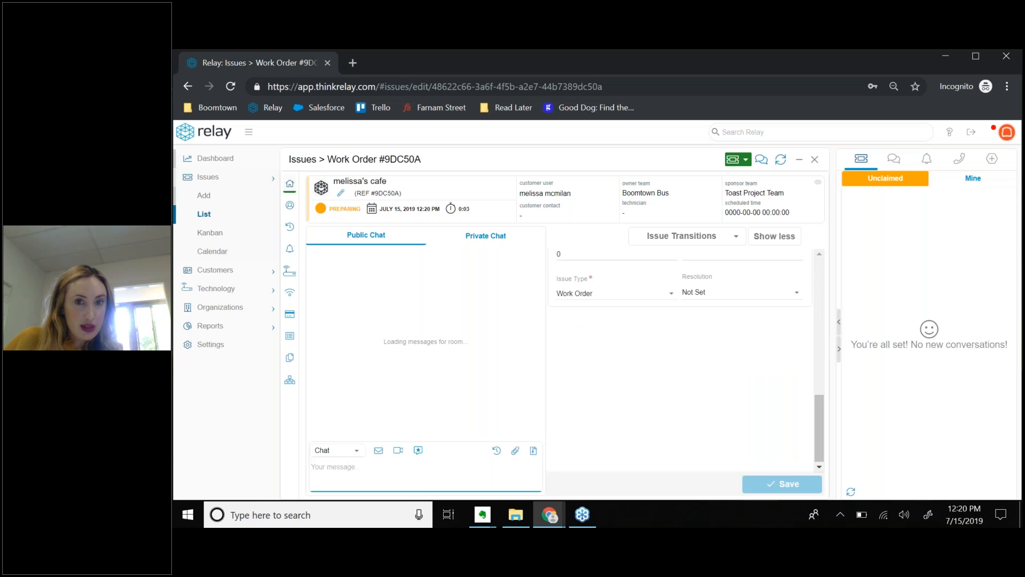
left_click(202, 198)
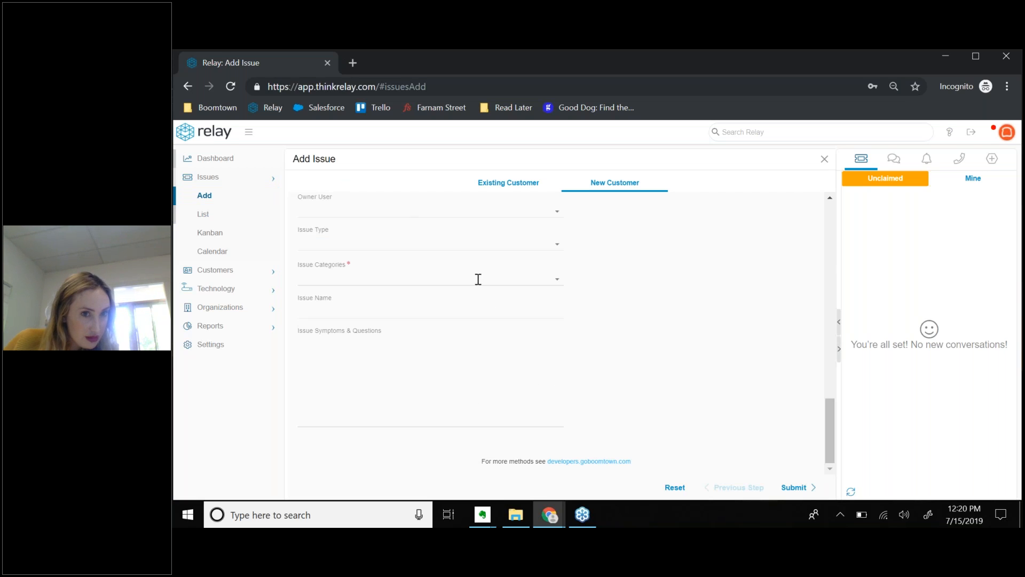
Set Issue Type to Work Order and Issue Category to Toast Full Implementation.
left_click(559, 282)
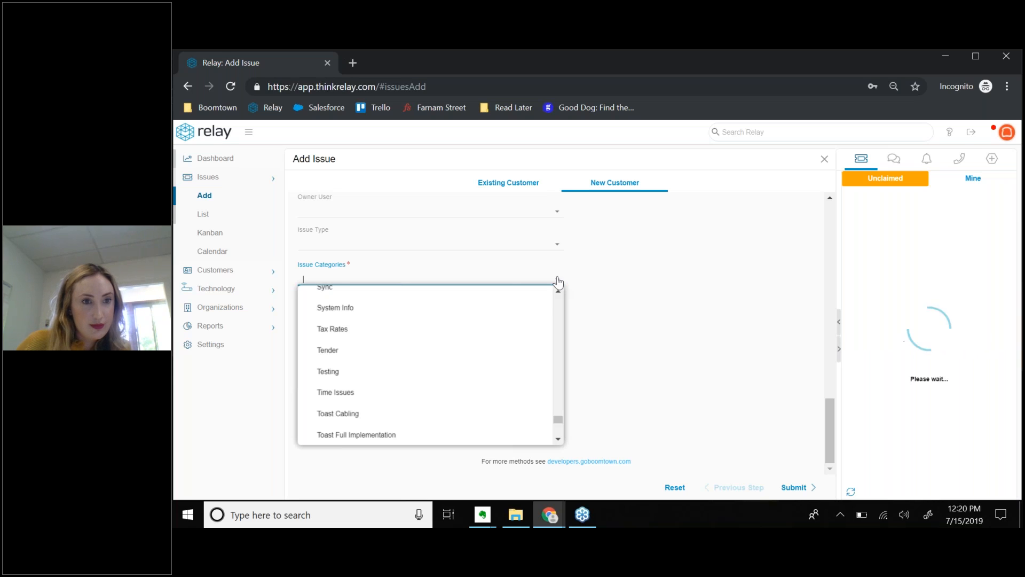
type("w")
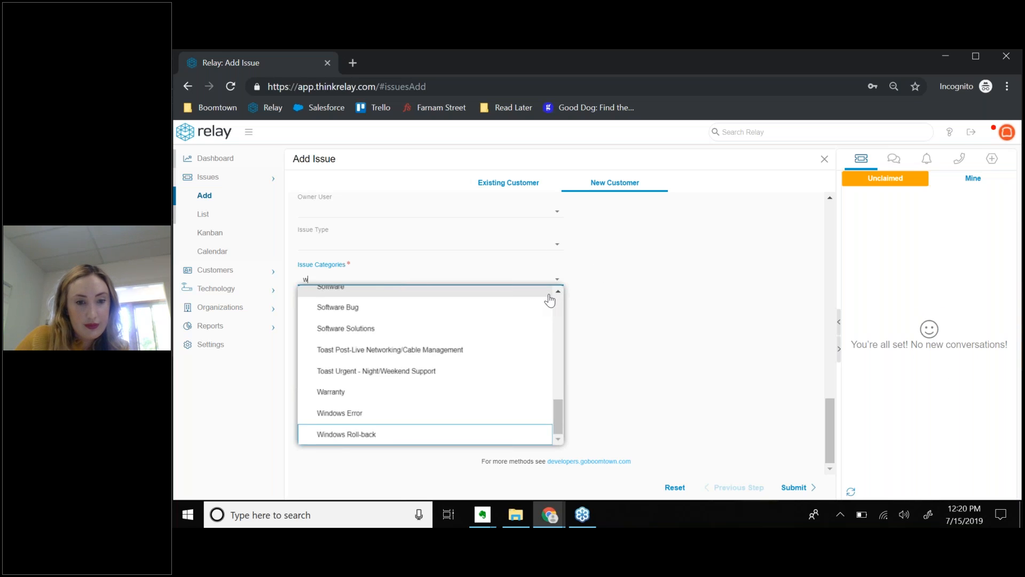
type("ork")
key("BackSpace")
key("BackSpace")
key("BackSpace")
key("BackSpace")
left_click(555, 247)
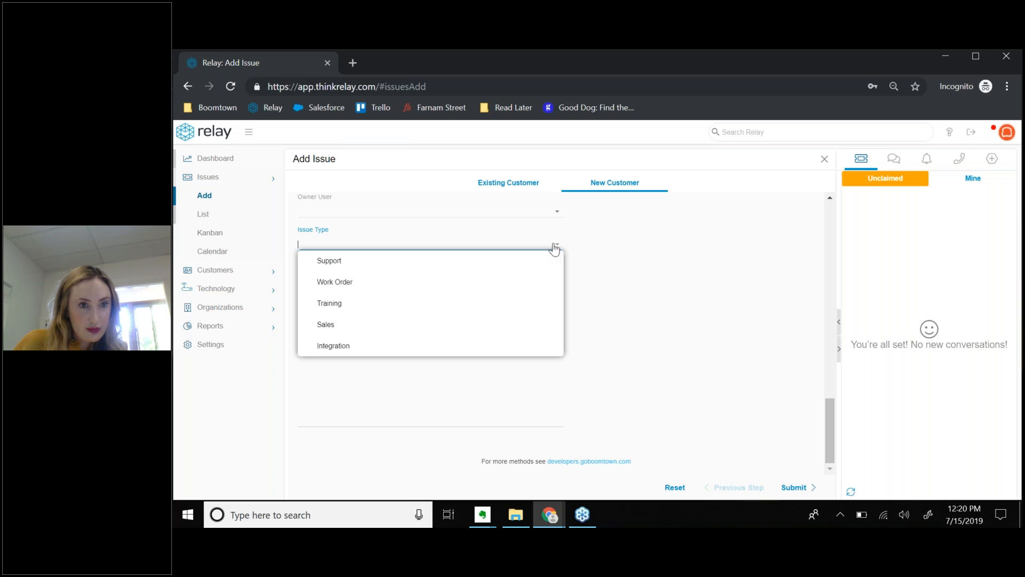
left_click(321, 309)
left_click(417, 279)
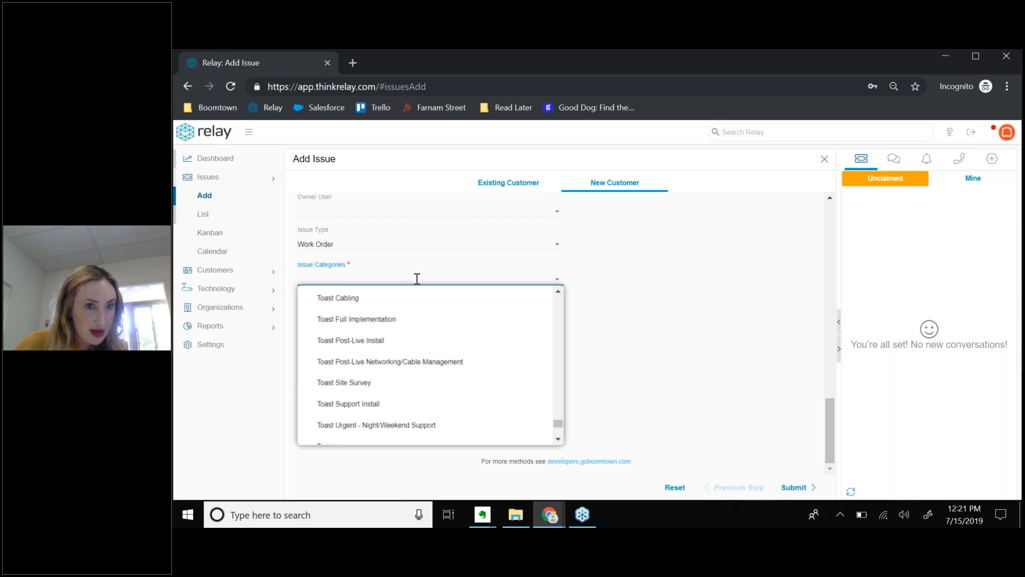
left_click(389, 319)
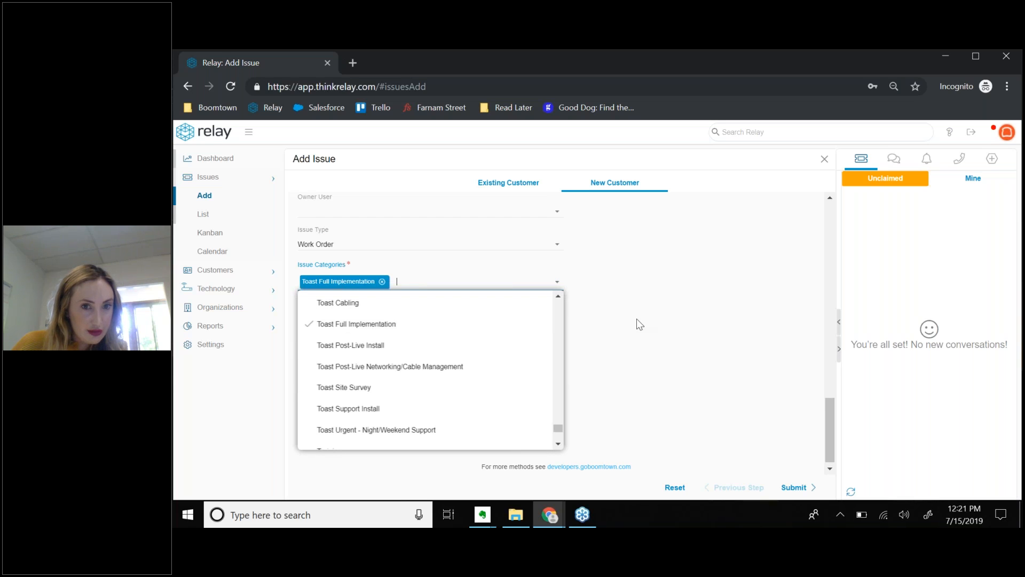
left_click(578, 345)
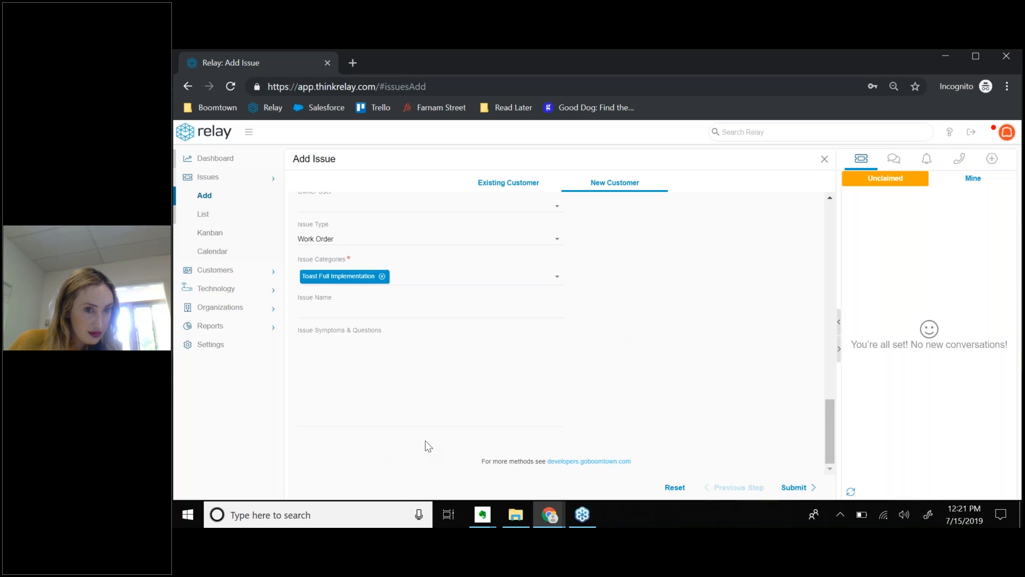
Type 'toast' into the Sponsor Team field.
scroll(615, 356, "up", 4)
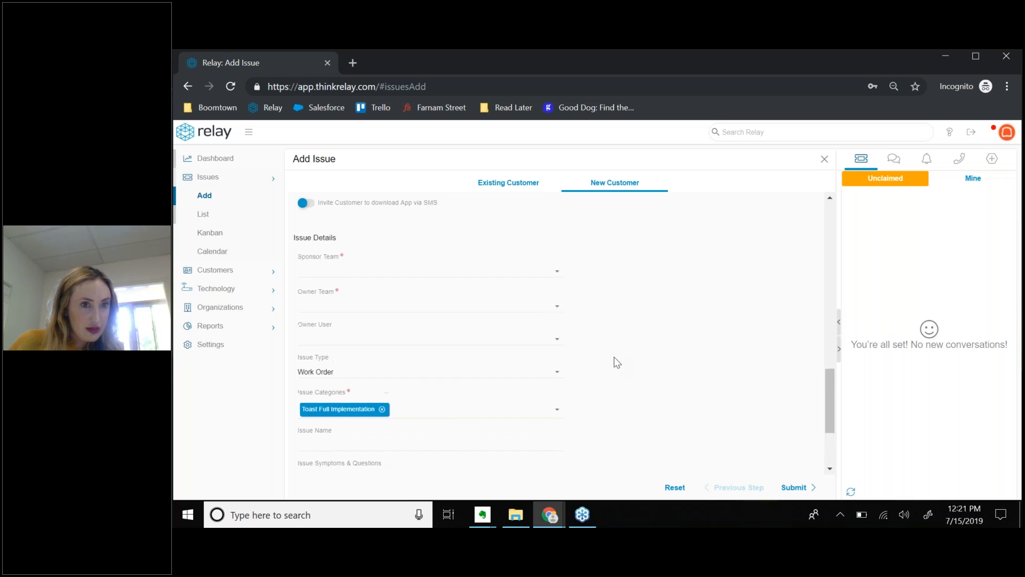
left_click(441, 338)
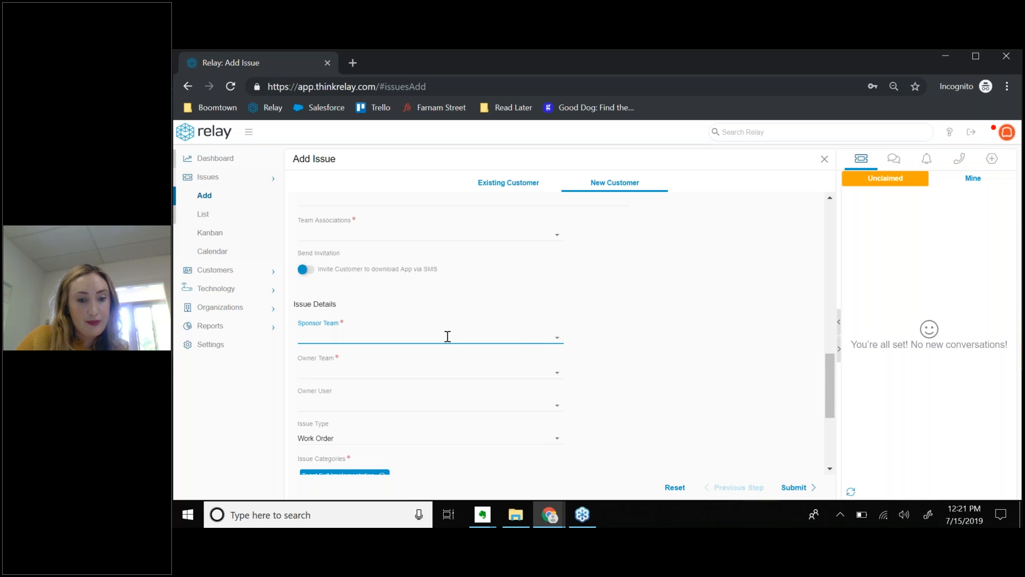
type("toast")
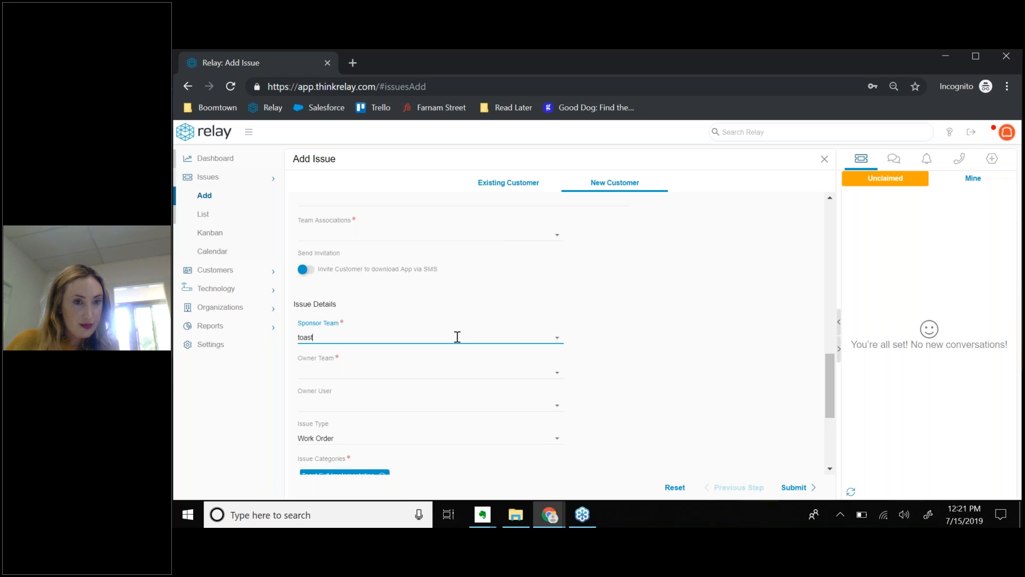
Search 'toast' in Team Associations and select both Toast and Toast Project Team.
left_click(441, 235)
type("toast")
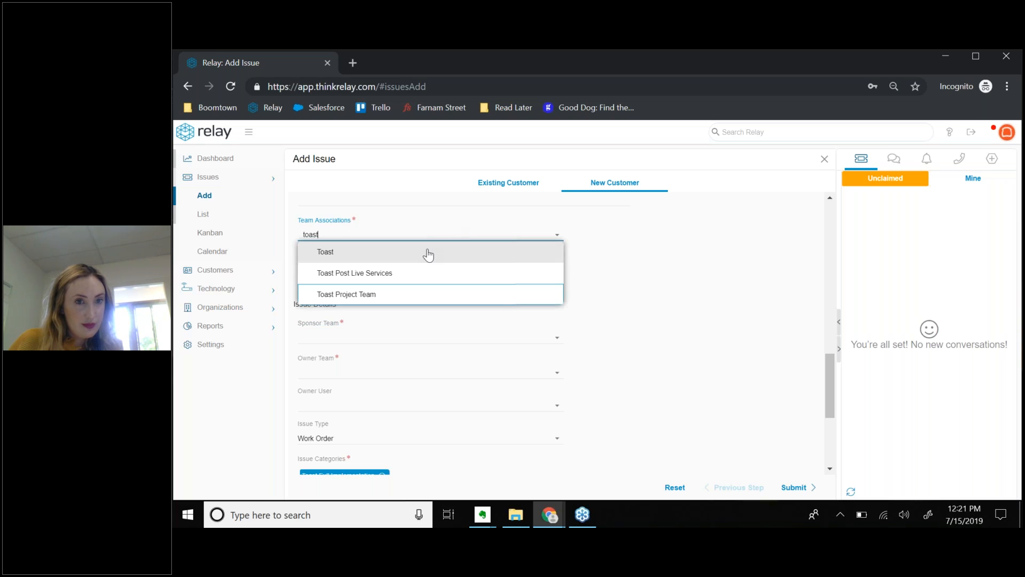
left_click(428, 255)
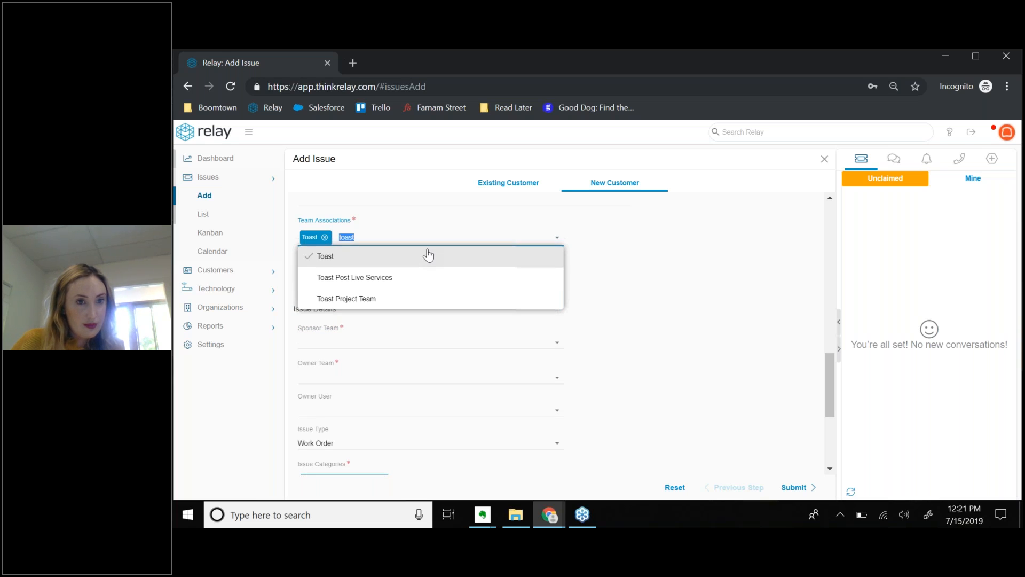
left_click(389, 300)
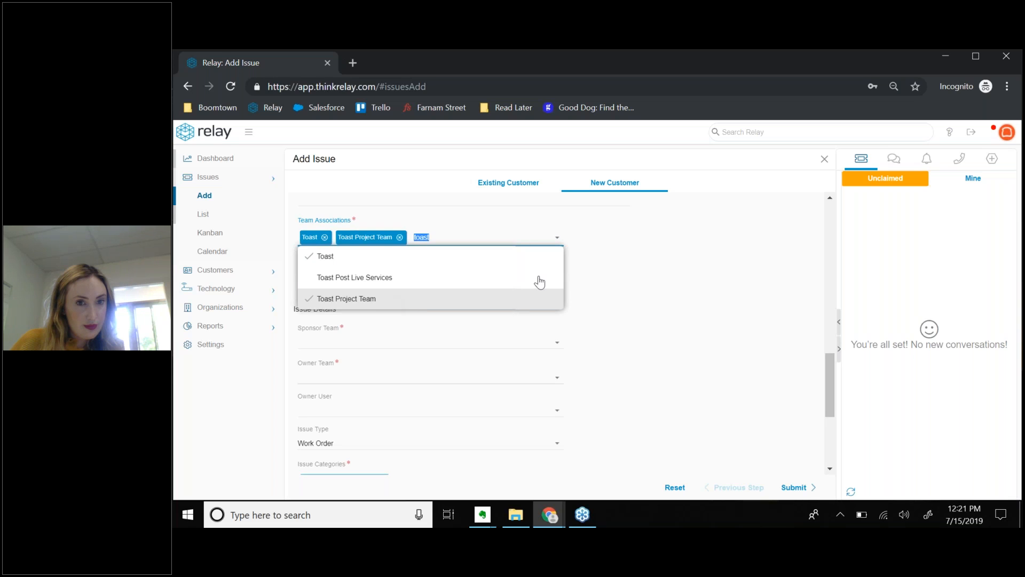
left_click(599, 275)
left_click(369, 339)
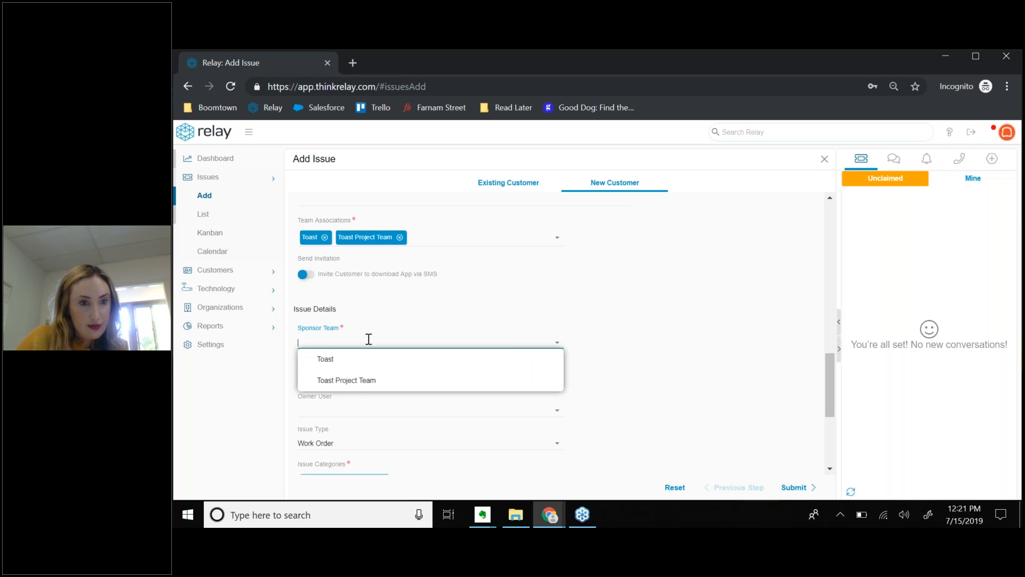
Set Sponsor Team to Toast Project Team and erase the mistyped Owner Team text so it stays blank.
left_click(348, 381)
left_click(337, 378)
type("bdooom===")
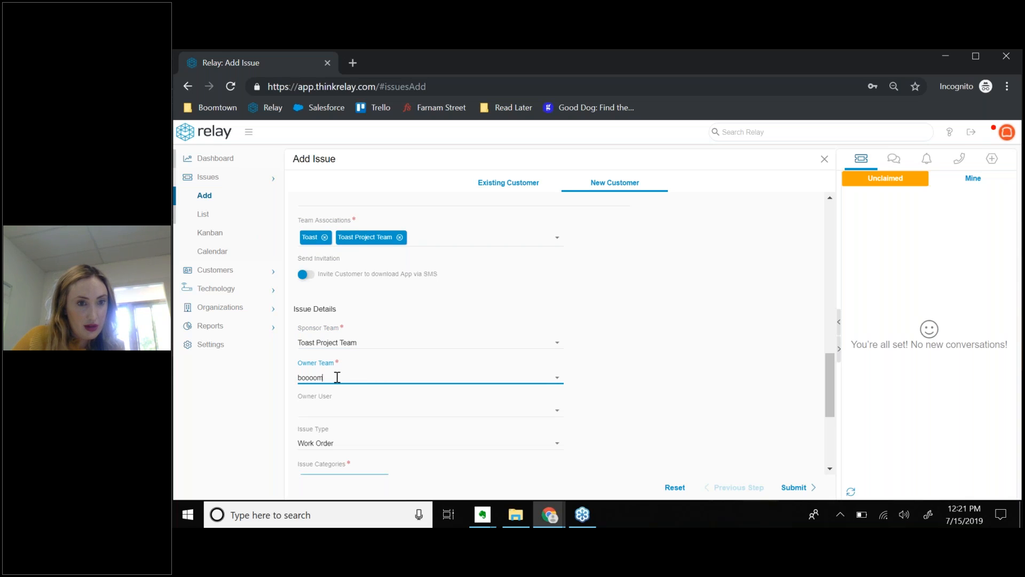
key("BackSpace")
key("BackSpace")
key("BackSpace")
key("BackSpace")
key("BackSpace")
key("BackSpace")
key("BackSpace")
key("BackSpace")
key("BackSpace")
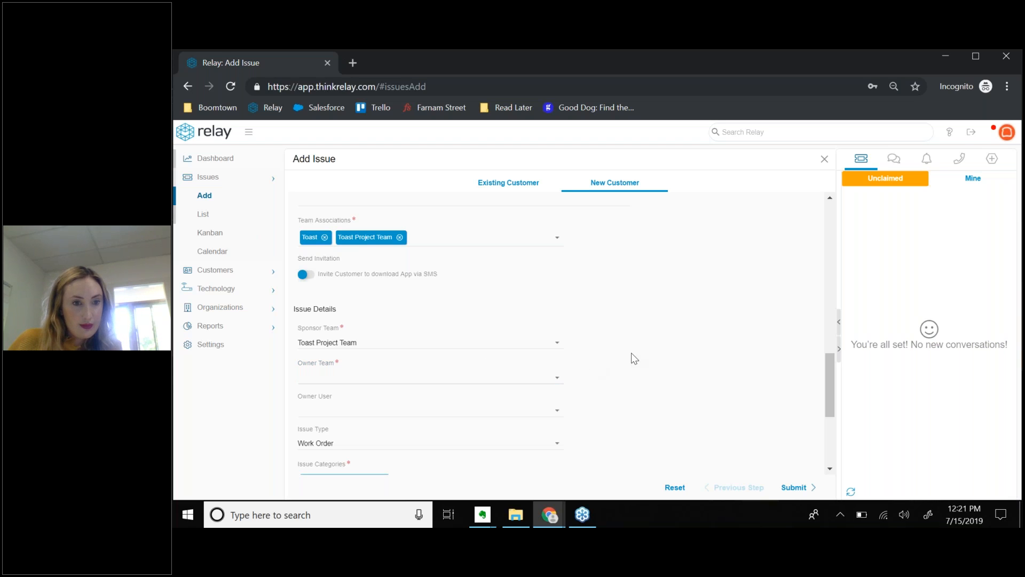
scroll(614, 363, "down", 4)
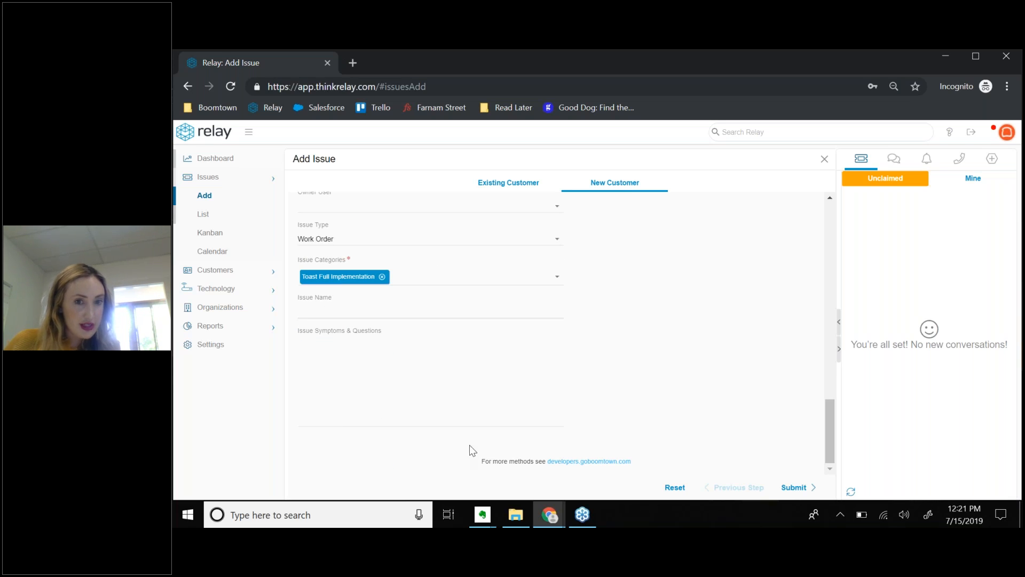
scroll(614, 403, "up", 2)
scroll(619, 403, "up", 4)
scroll(600, 372, "up", 10)
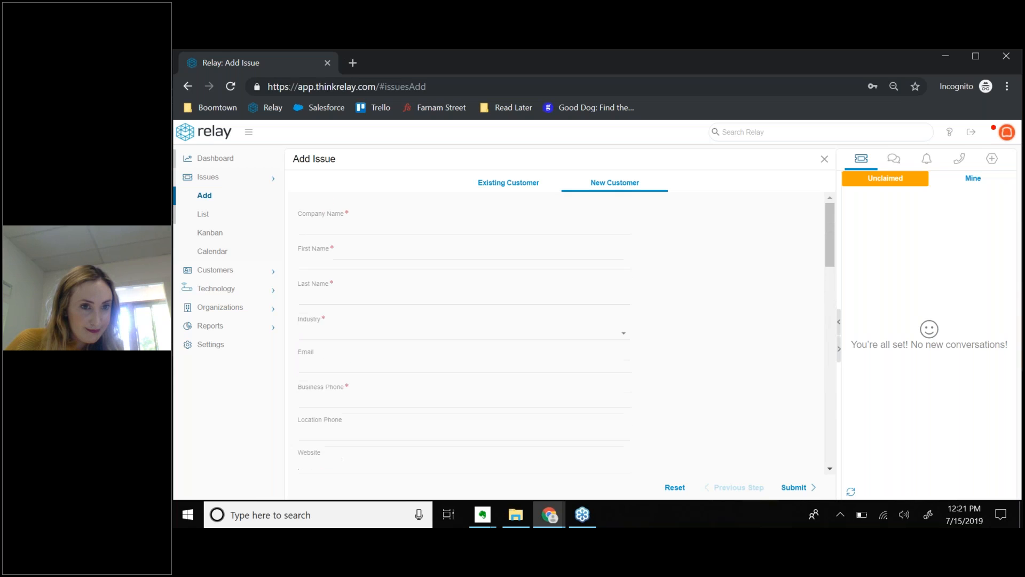
scroll(485, 357, "down", 15)
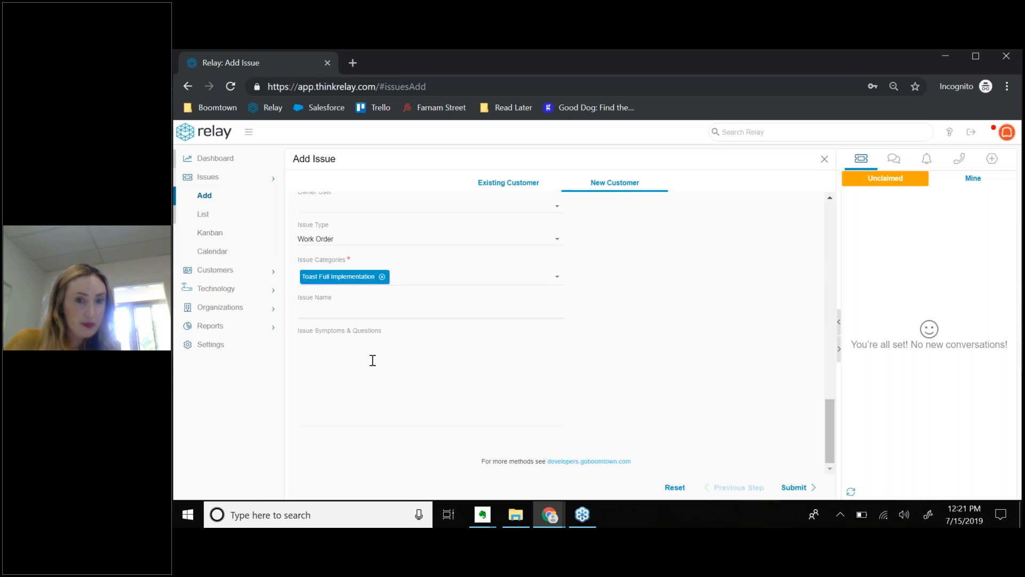
Choose Toast as the Owner Team, which makes the owner user Me (Toast).
scroll(452, 363, "up", 3)
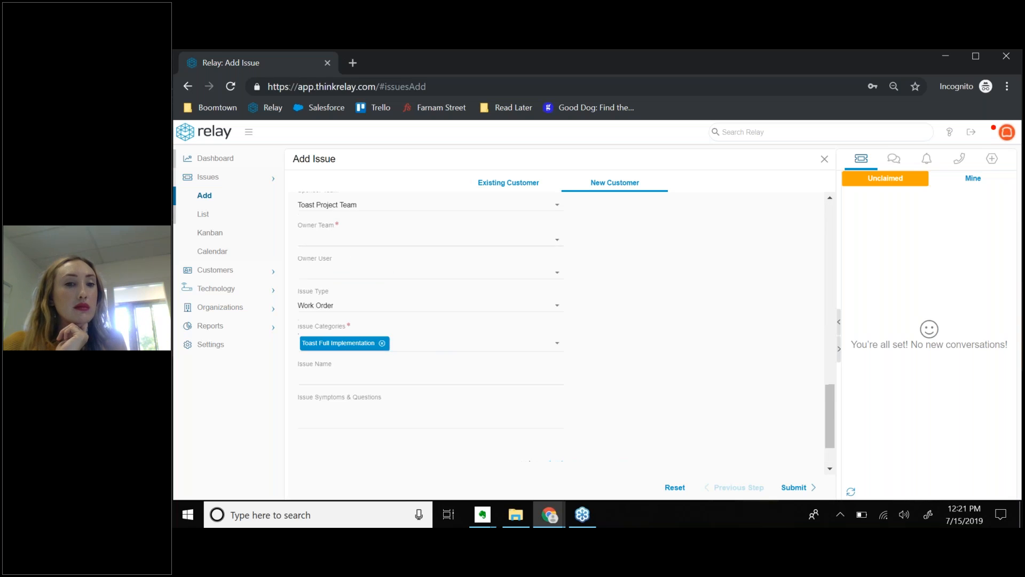
left_click(558, 309)
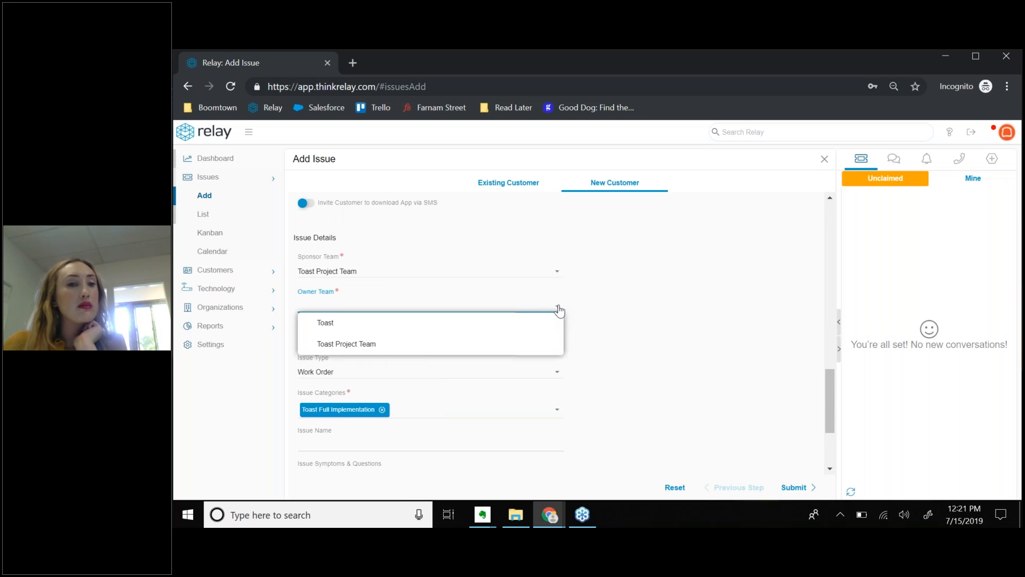
left_click(603, 306)
left_click(330, 303)
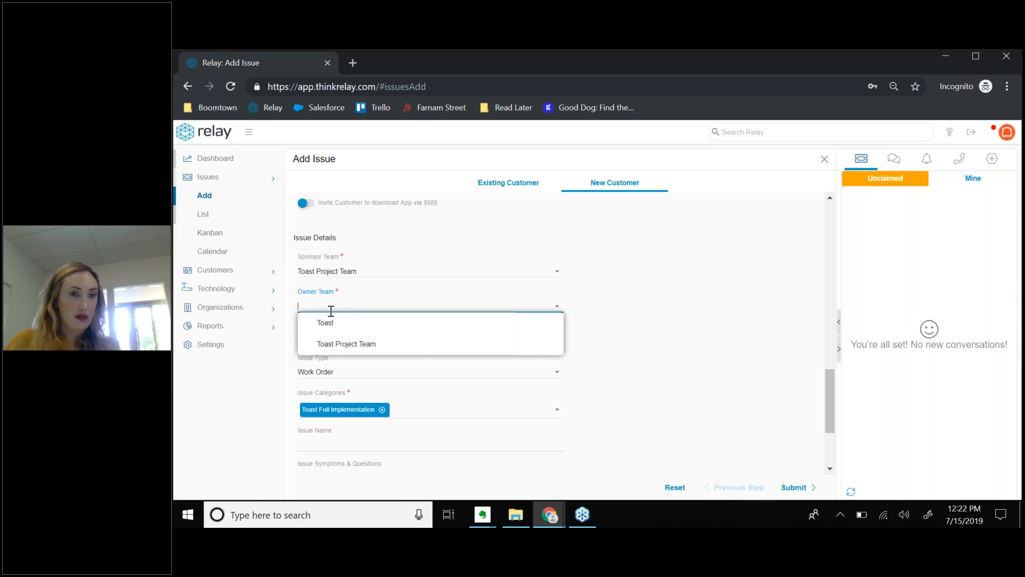
left_click(326, 323)
scroll(600, 335, "down", 3)
scroll(388, 362, "up", 4)
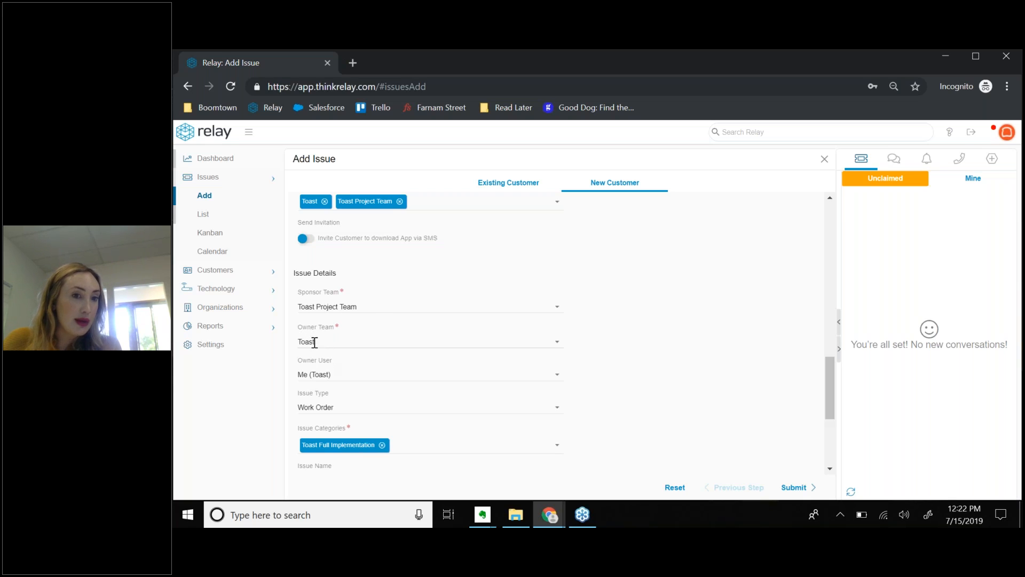
scroll(369, 371, "down", 4)
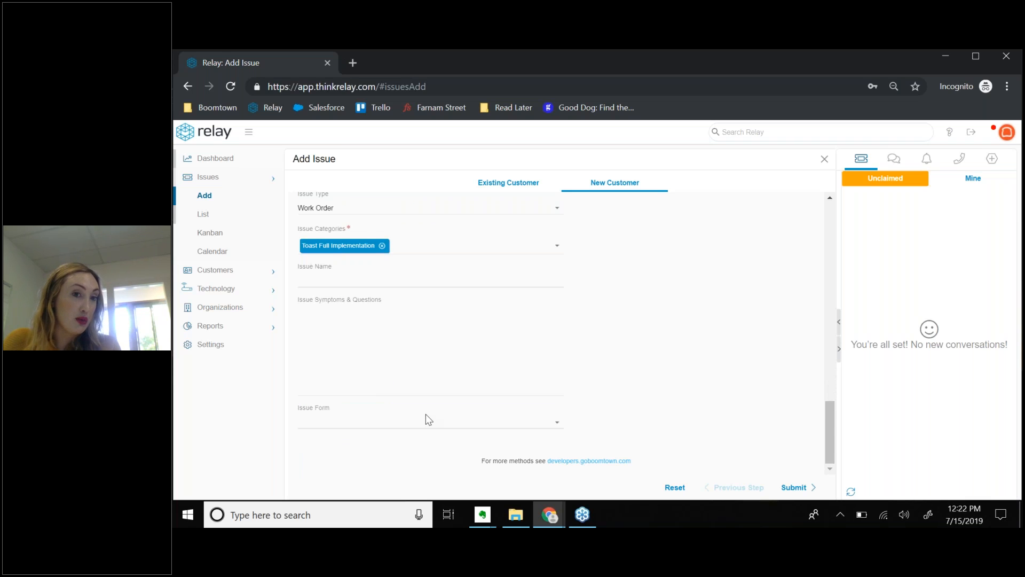
Look over the Issue Form options without picking one, then scroll through the form fields.
left_click(556, 424)
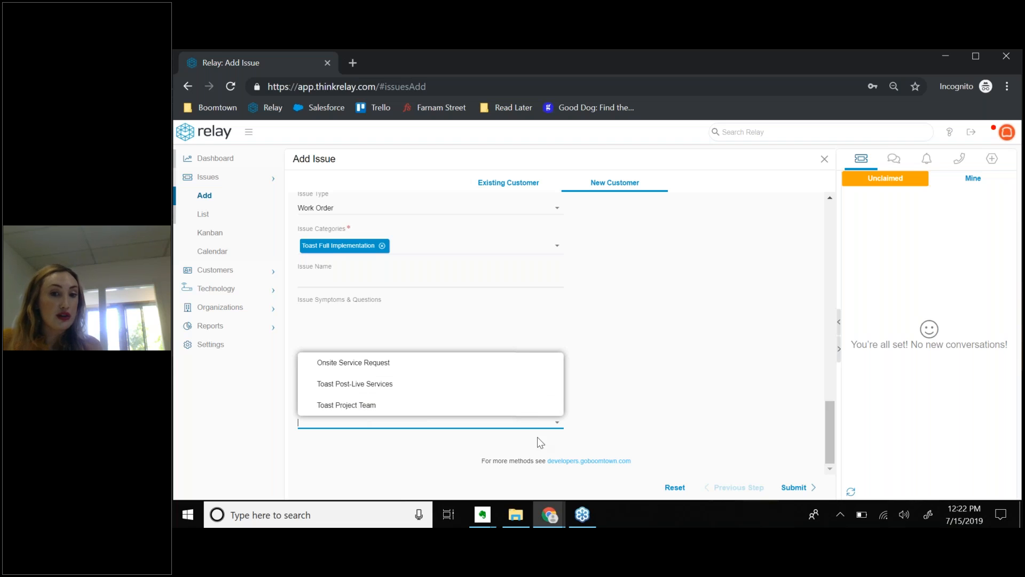
left_click(636, 380)
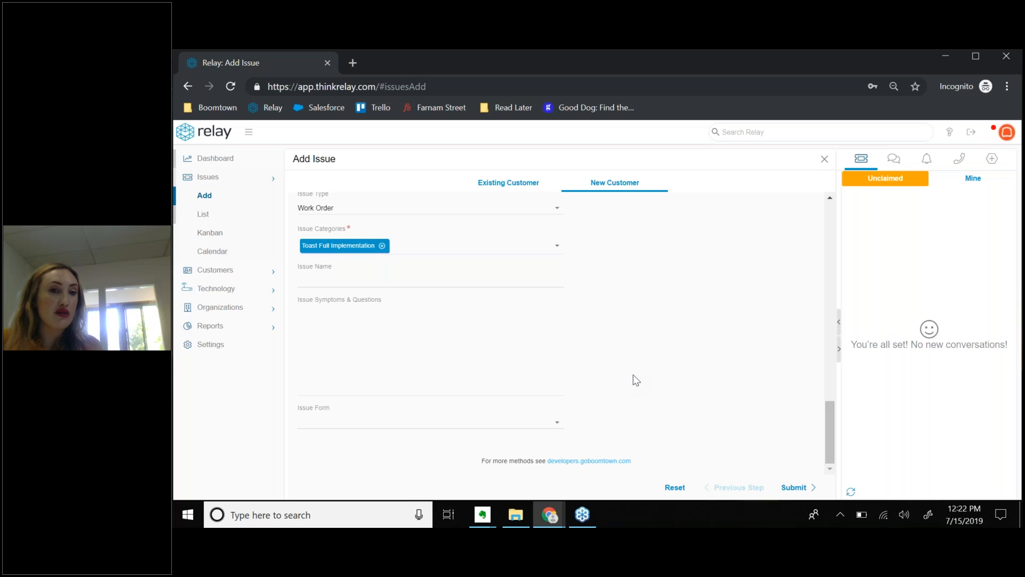
scroll(636, 379, "up", 4)
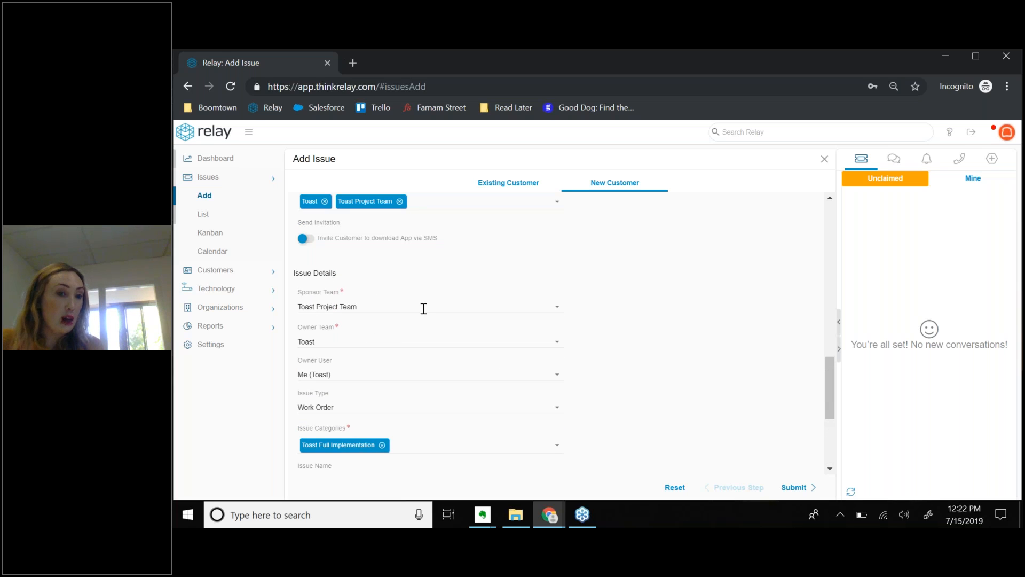
scroll(430, 341, "down", 1)
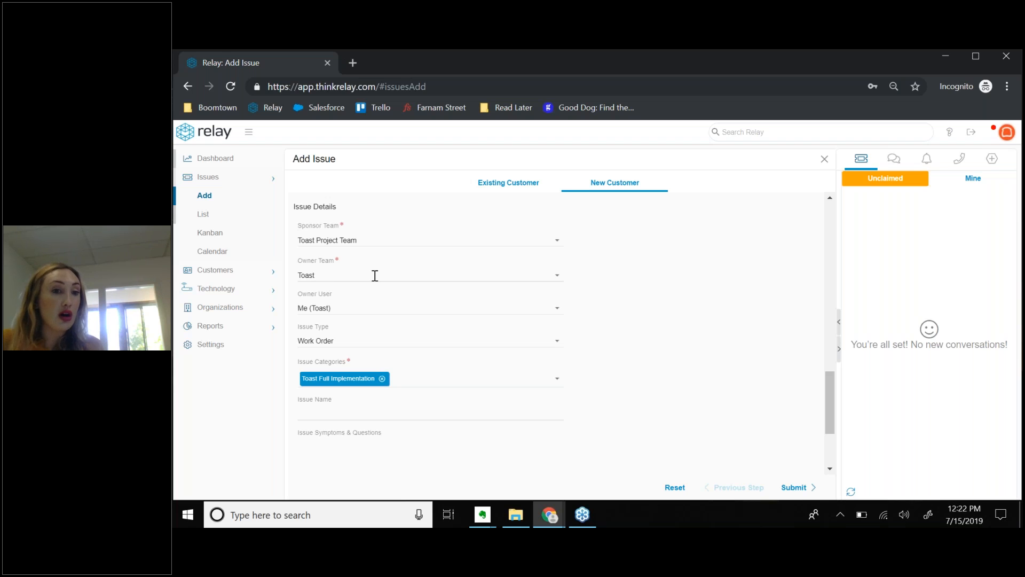
scroll(391, 331, "down", 1)
scroll(425, 327, "down", 2)
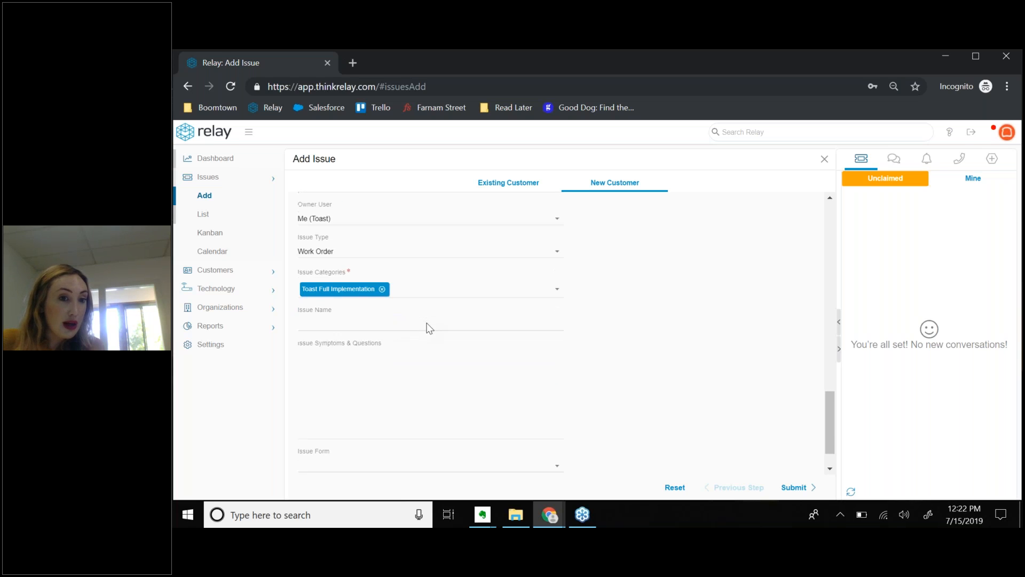
Pick Toast Project Team in the Issue Form dropdown and scroll the form to check the entries.
left_click(558, 423)
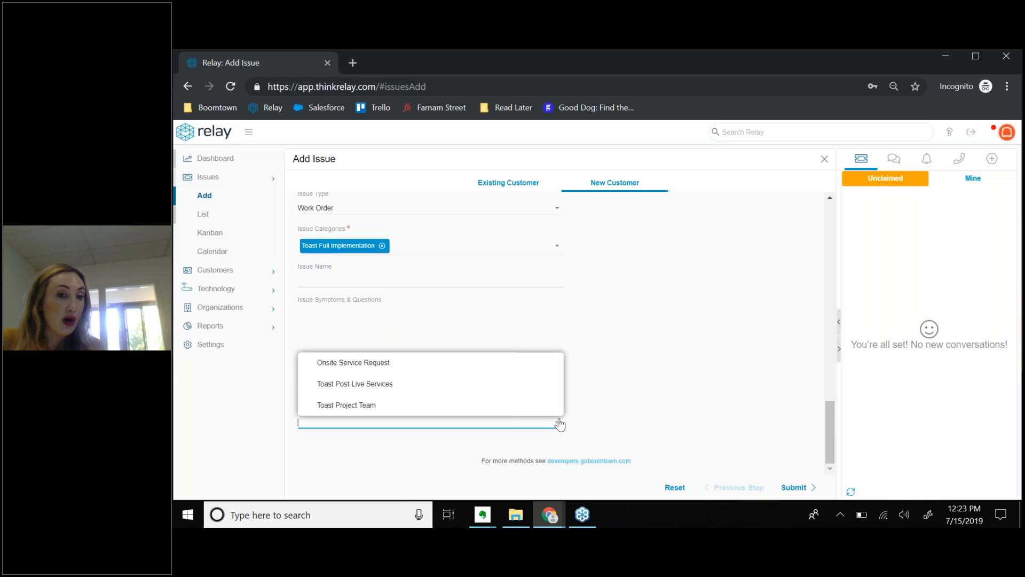
left_click(338, 406)
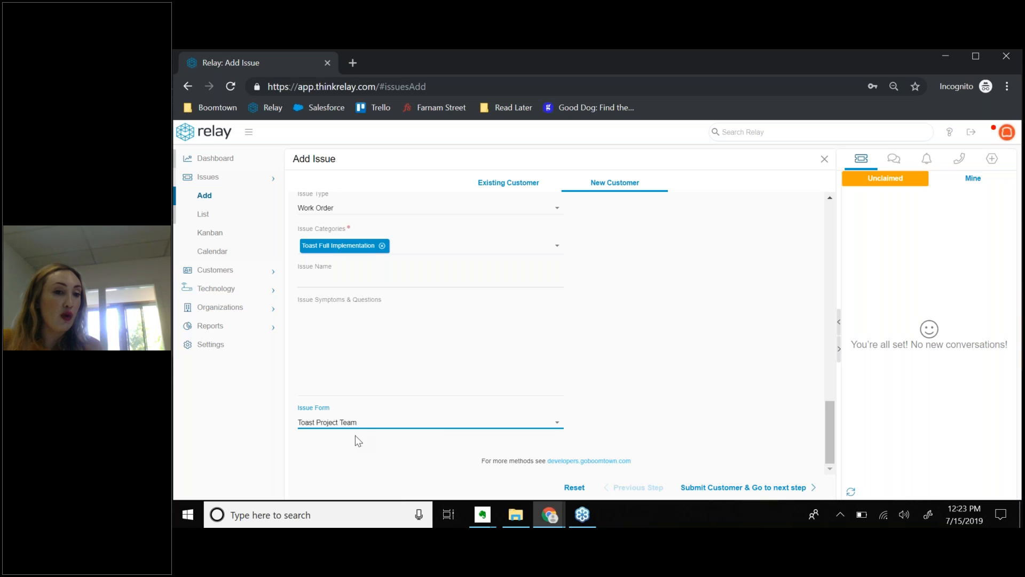
scroll(442, 405, "up", 3)
scroll(352, 386, "up", 2)
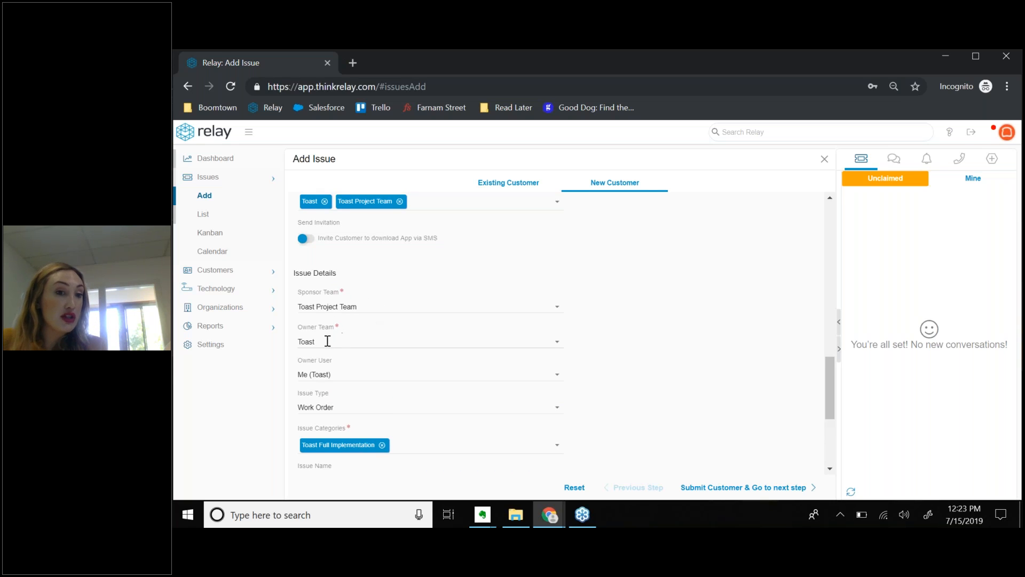
scroll(417, 391, "down", 1)
scroll(417, 391, "down", 3)
left_click(337, 421)
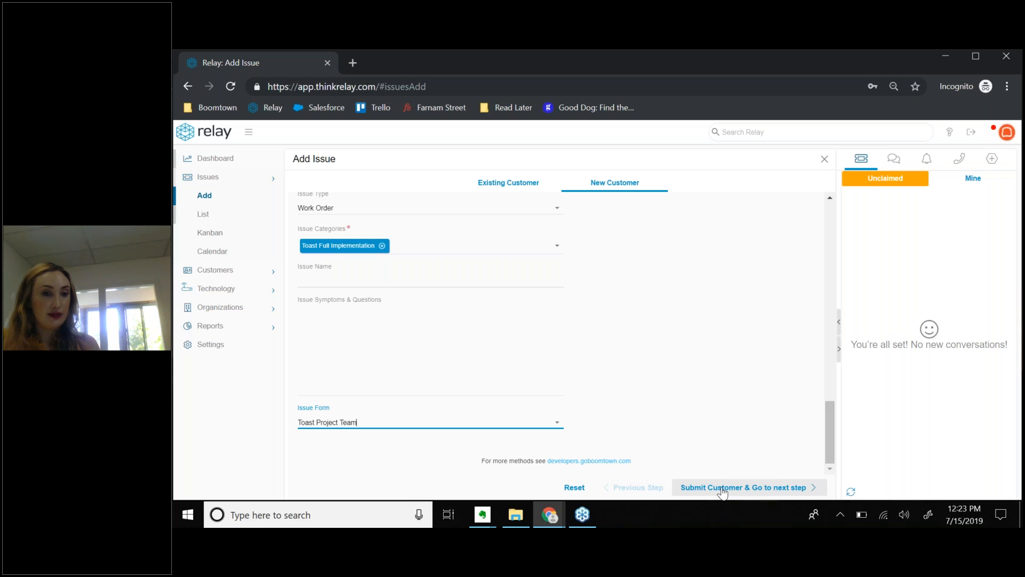
scroll(640, 396, "up", 3)
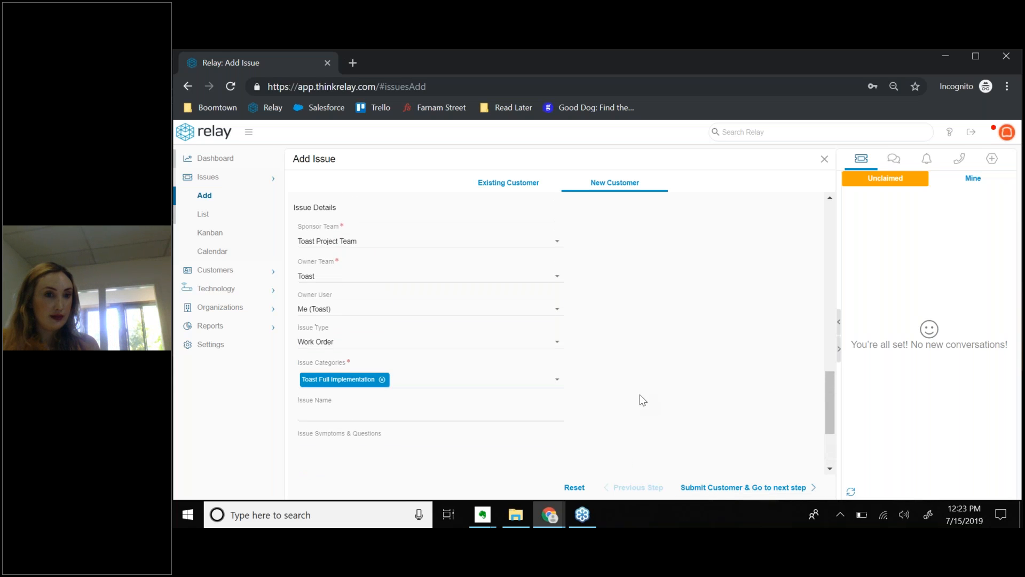
scroll(643, 402, "up", 1)
scroll(643, 401, "up", 1)
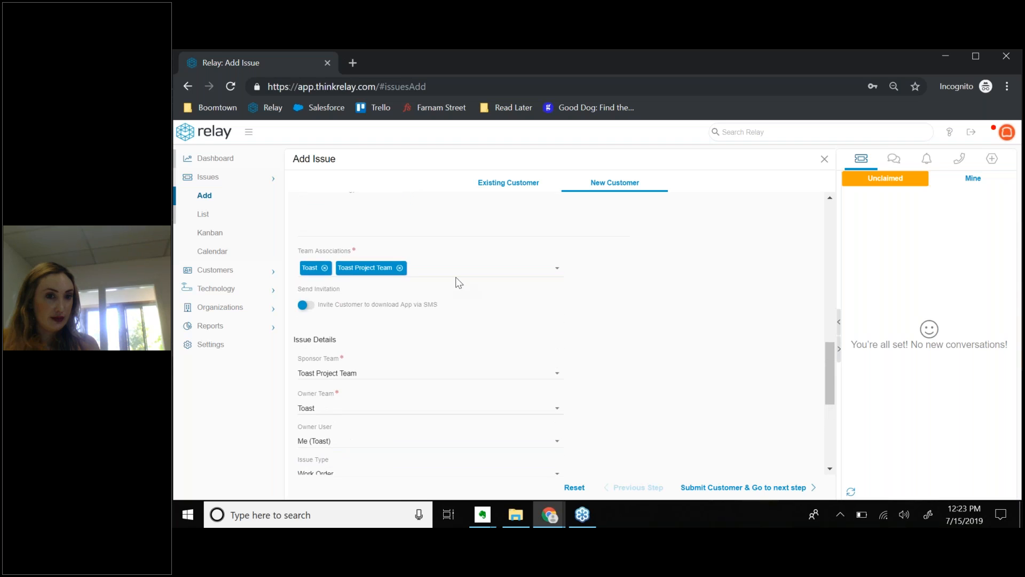
left_click(453, 272)
type("b")
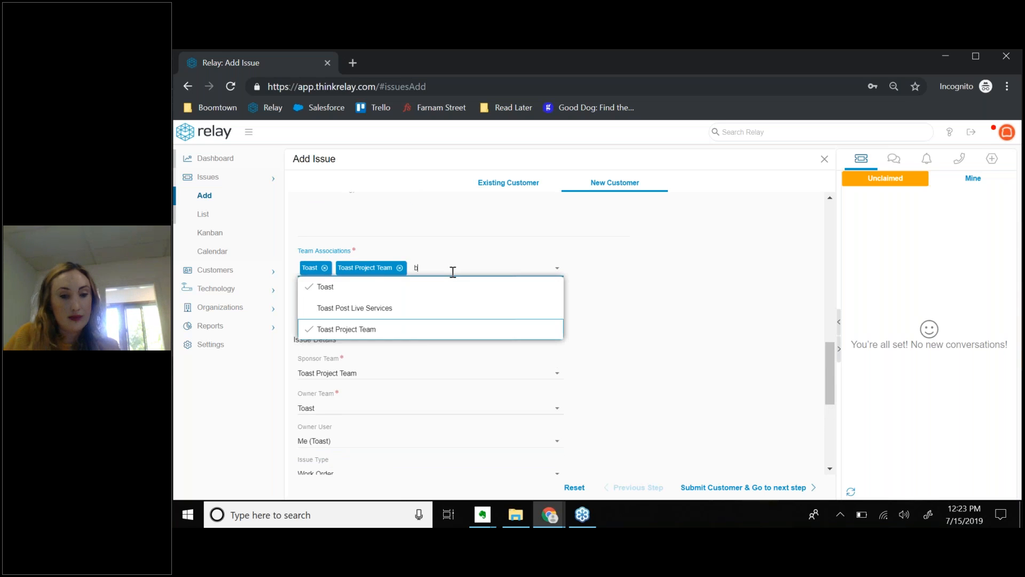
type("oomtown")
key("BackSpace")
key("BackSpace")
key("BackSpace")
key("BackSpace")
key("BackSpace")
key("BackSpace")
key("BackSpace")
key("BackSpace")
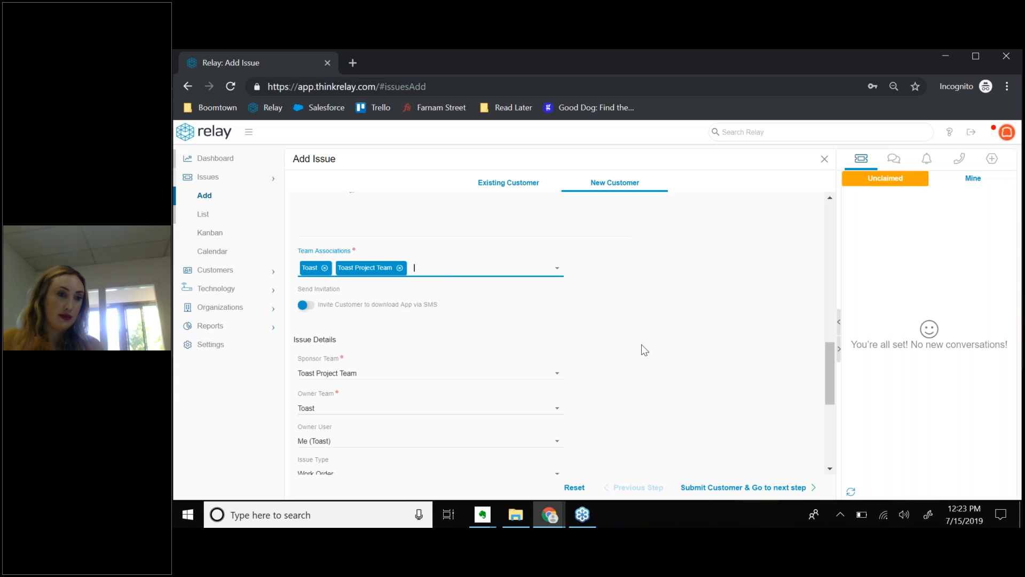
scroll(645, 350, "down", 4)
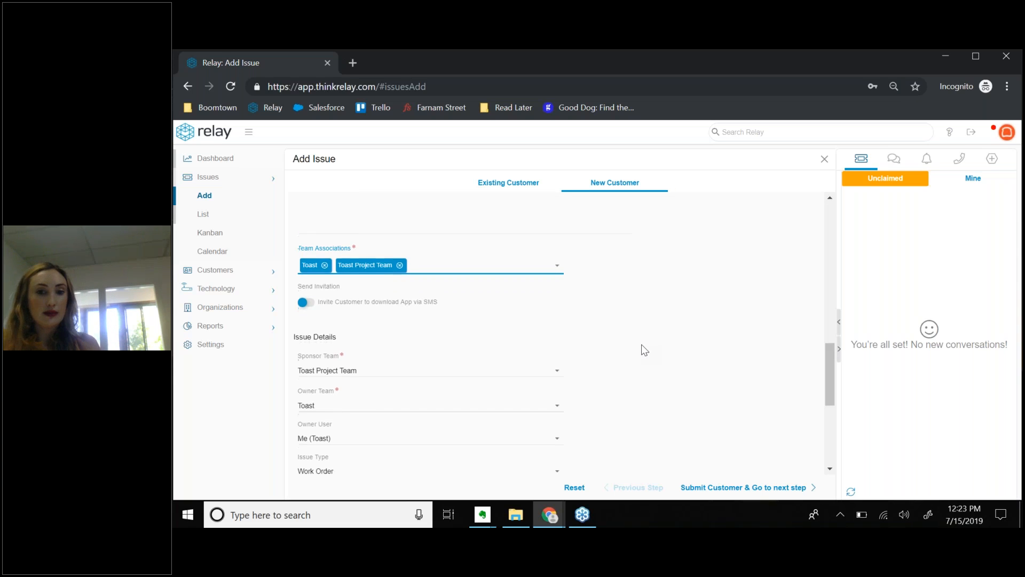
scroll(645, 350, "down", 1)
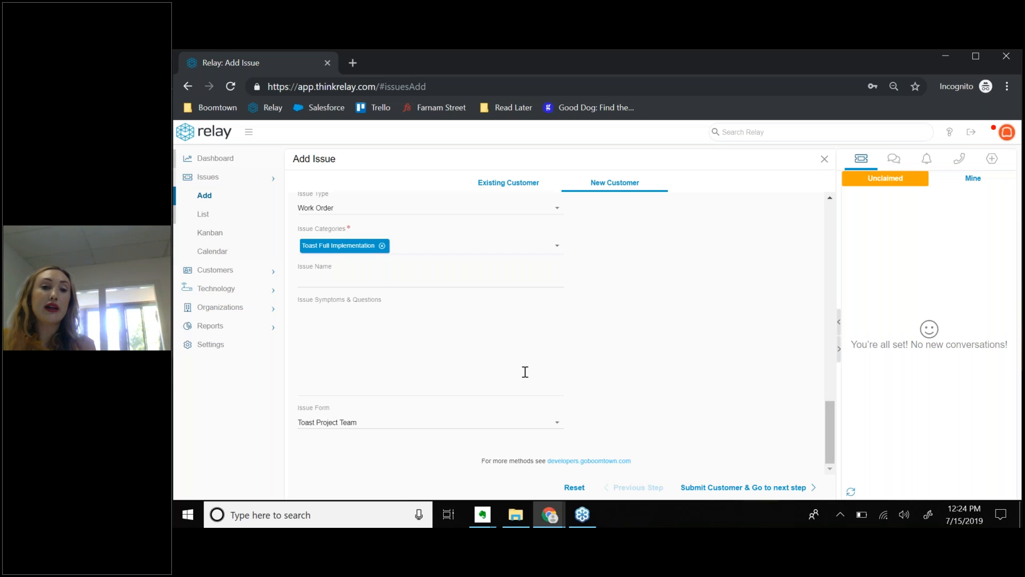
Review the completed customer form, then use 'Submit Customer & Go to next step'.
scroll(596, 368, "up", 2)
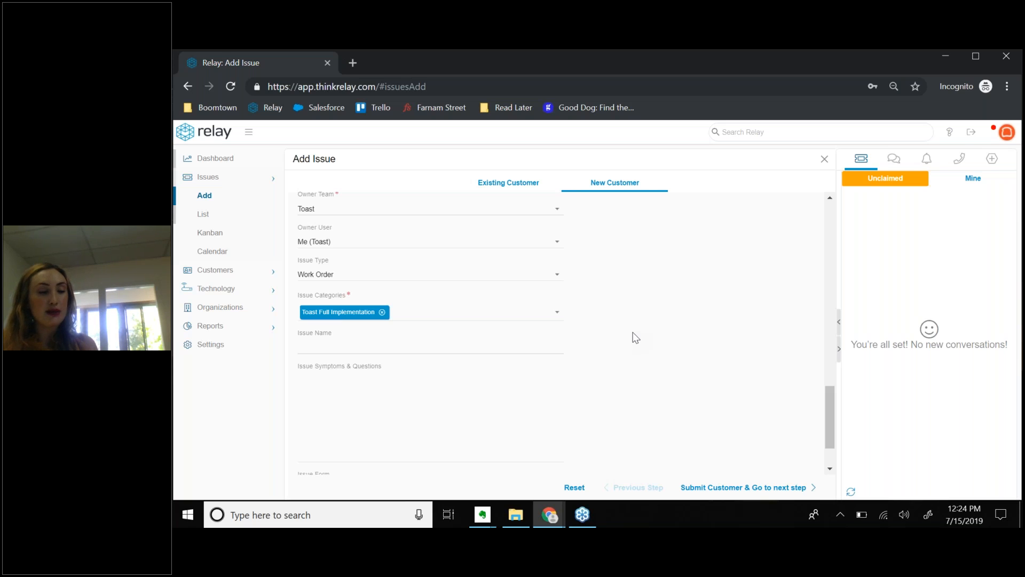
scroll(647, 356, "down", 1)
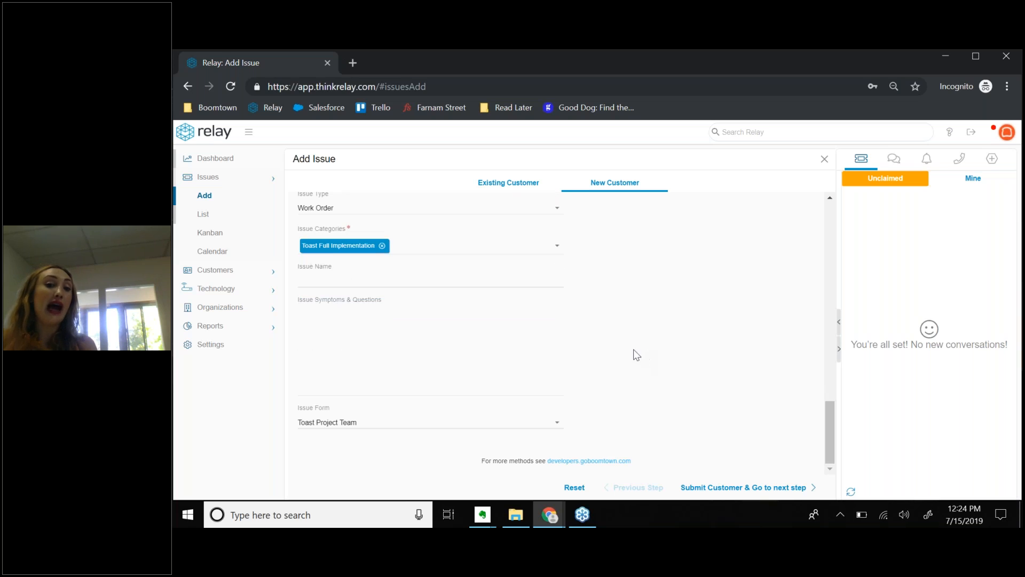
scroll(629, 356, "up", 5)
scroll(629, 355, "down", 5)
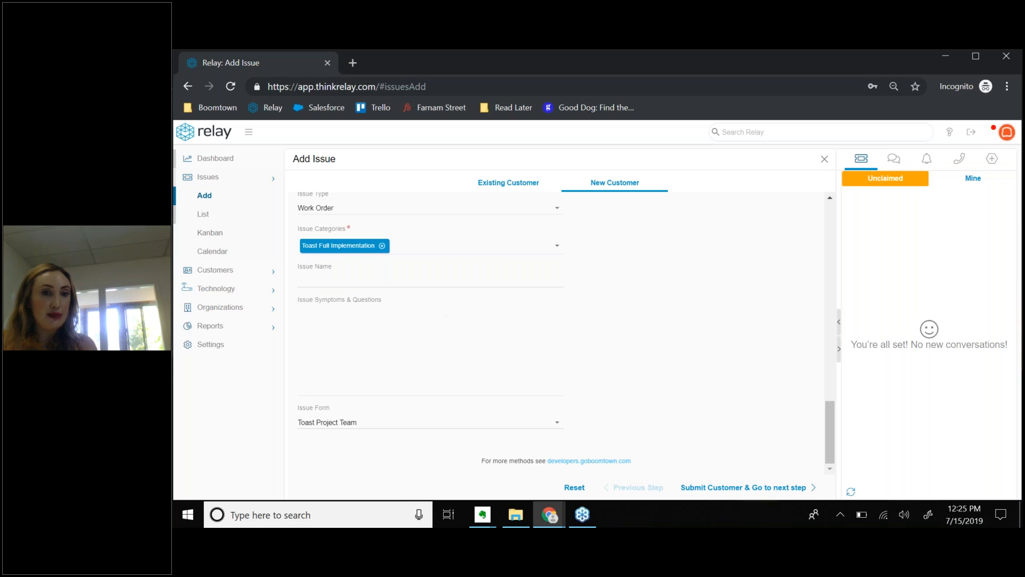
scroll(514, 354, "up", 3)
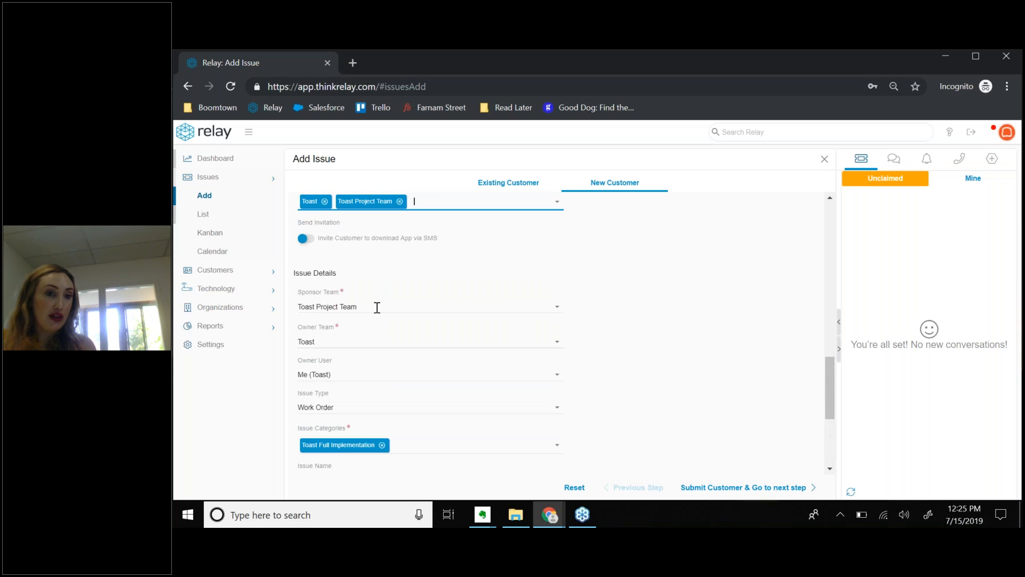
scroll(611, 364, "down", 3)
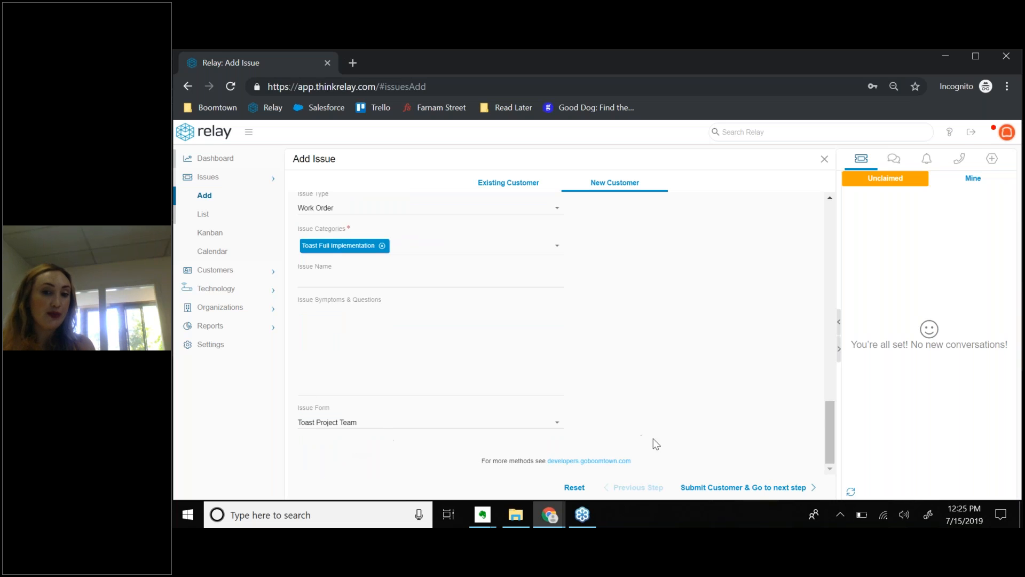
left_click(715, 490)
Scroll through the empty Toast Project Team fields for rep details, install date and equipment.
scroll(621, 370, "down", 3)
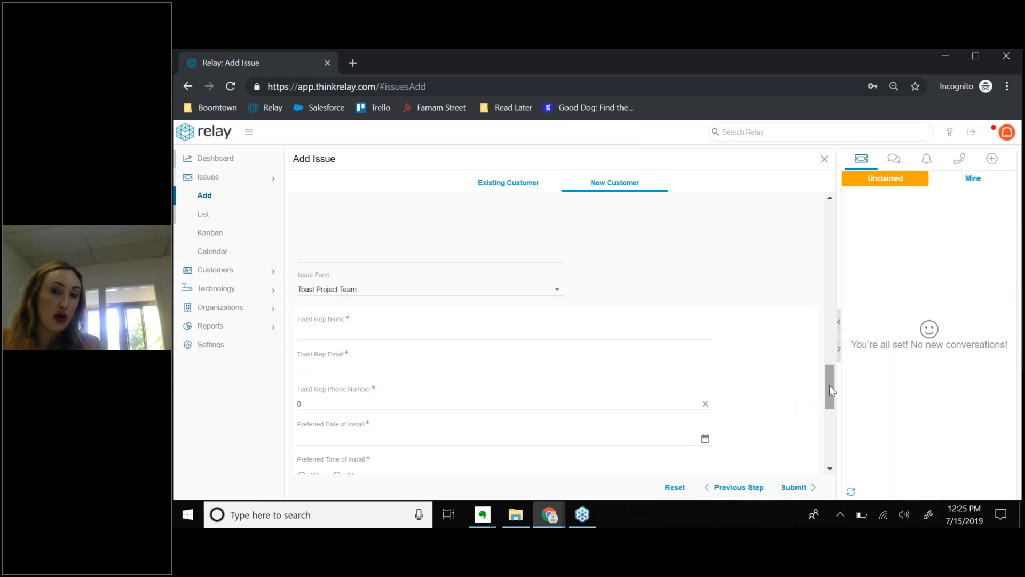
left_click_drag(829, 388, 829, 405)
scroll(822, 414, "down", 2)
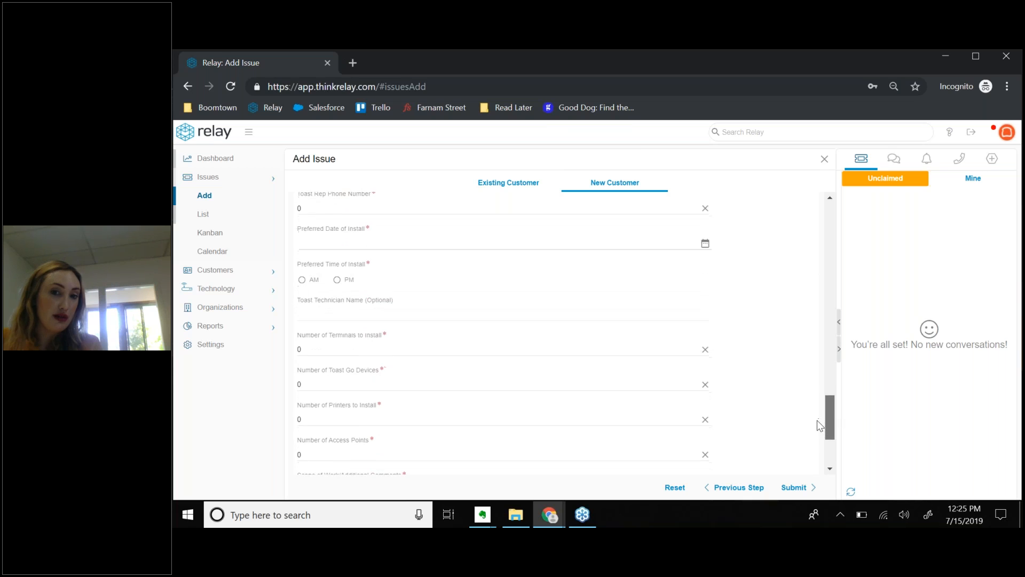
scroll(817, 421, "down", 1)
scroll(817, 415, "up", 5)
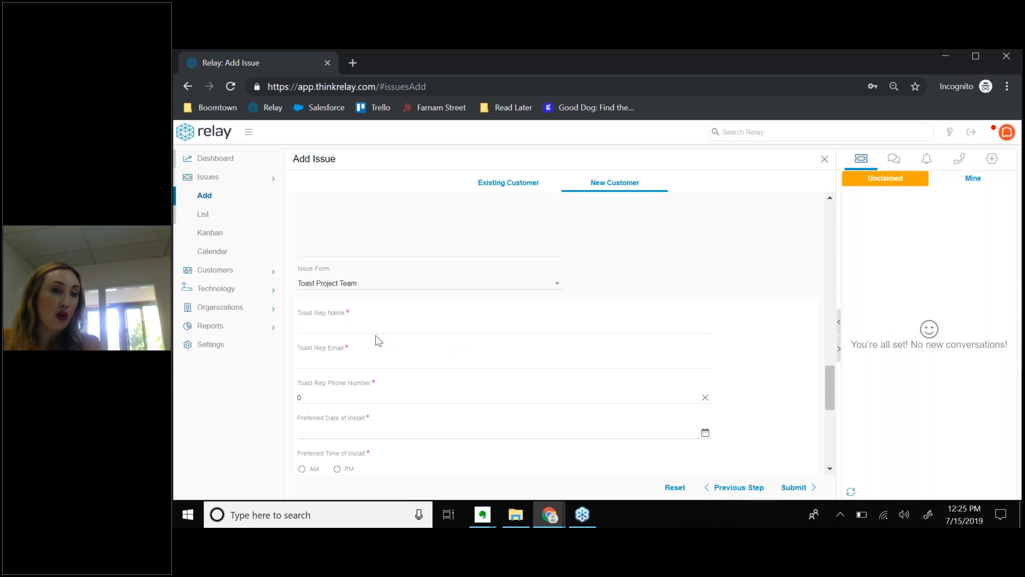
Enter the Toast rep's name, e-mail address and phone number in the rep fields.
left_click(341, 327)
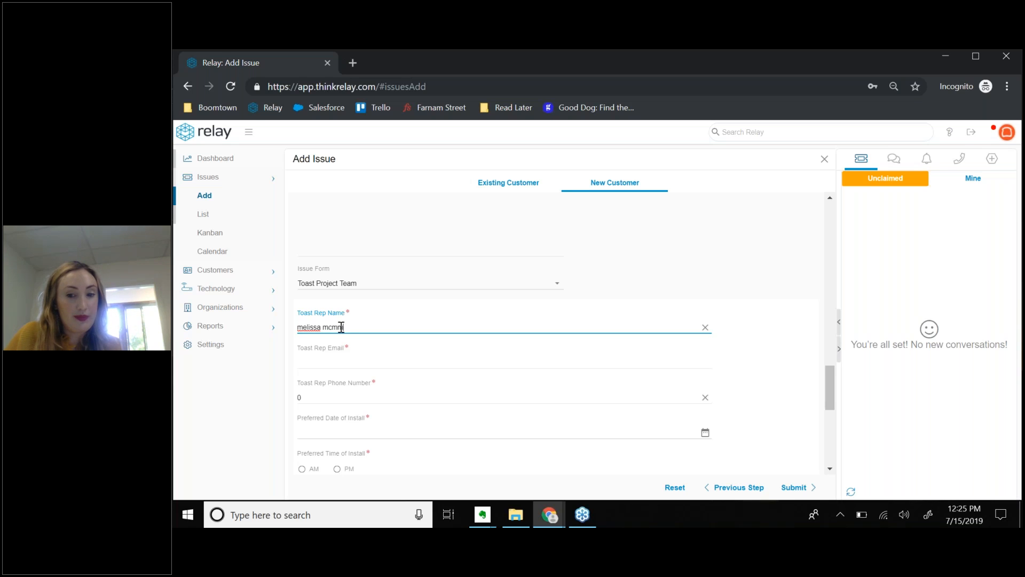
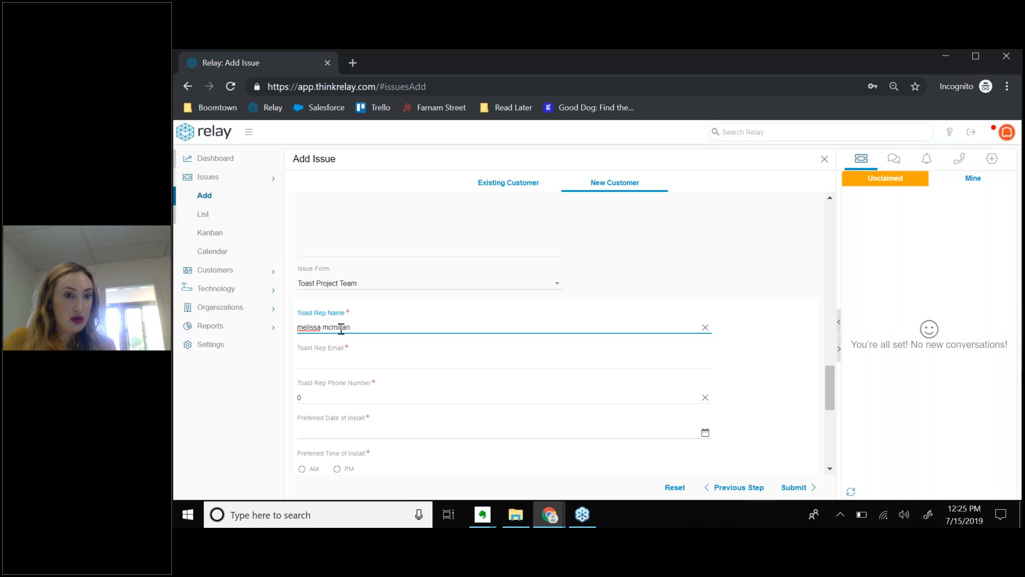
left_click(342, 360)
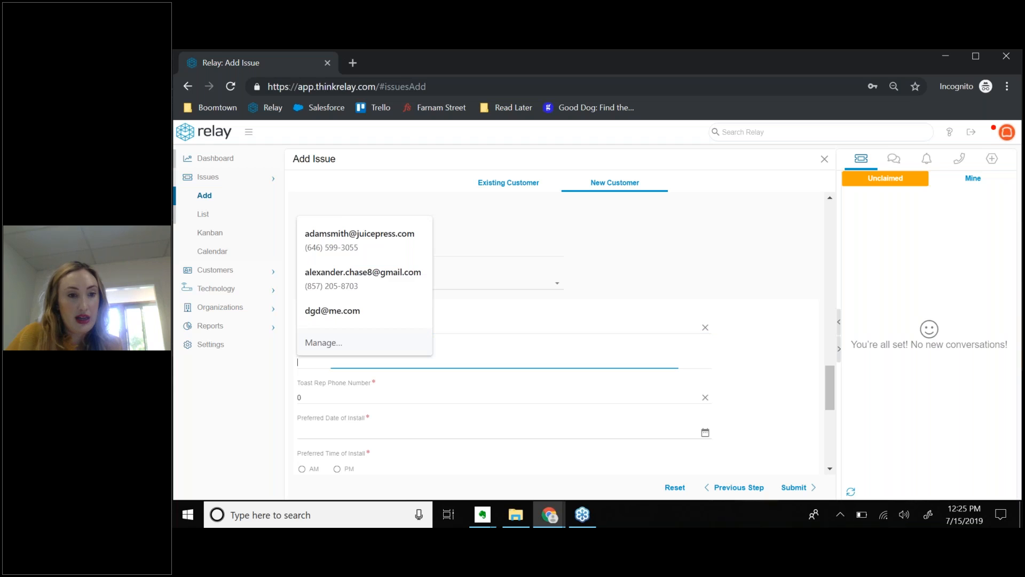
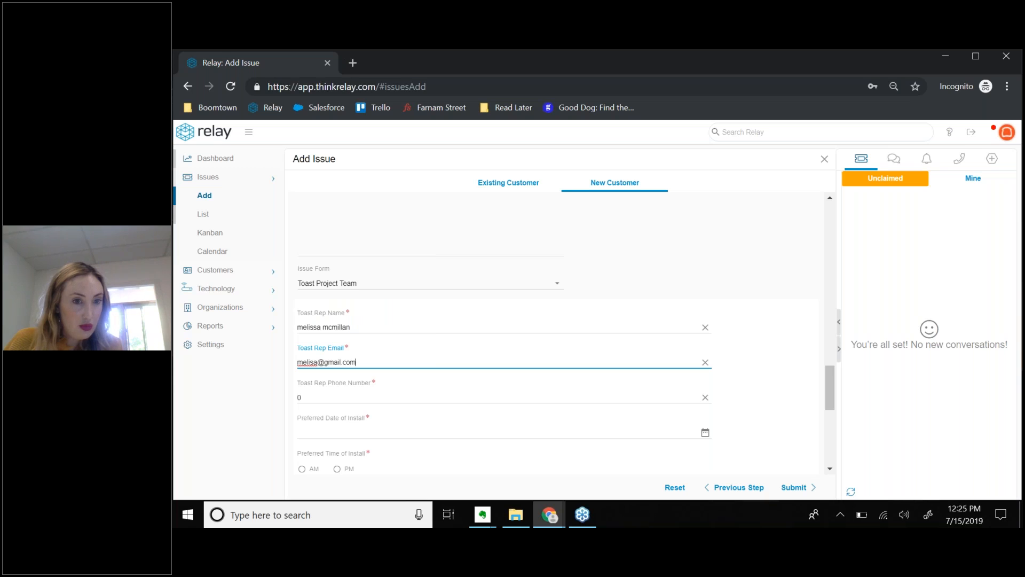
left_click(297, 399)
type("5555555555")
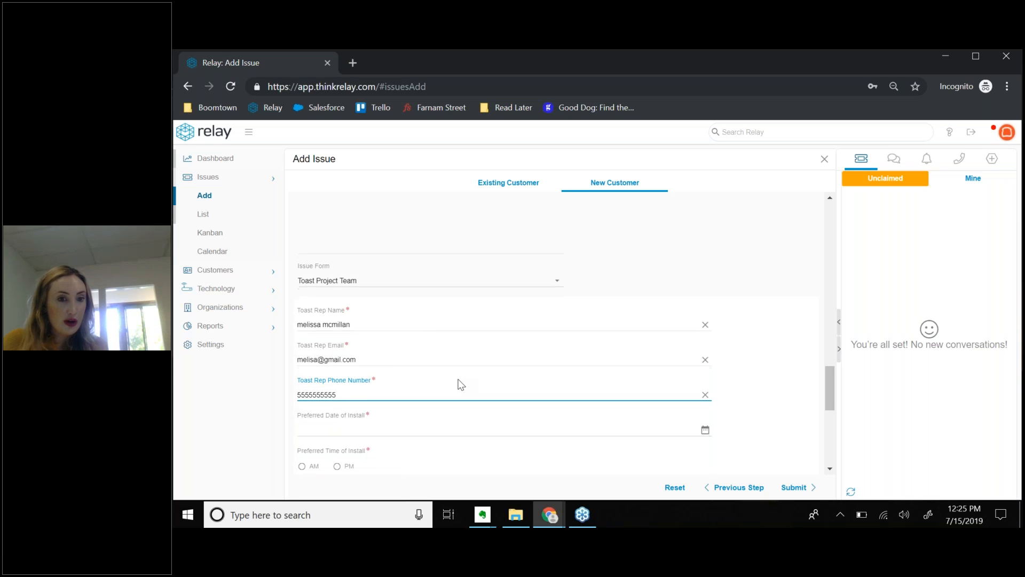
scroll(643, 361, "down", 1)
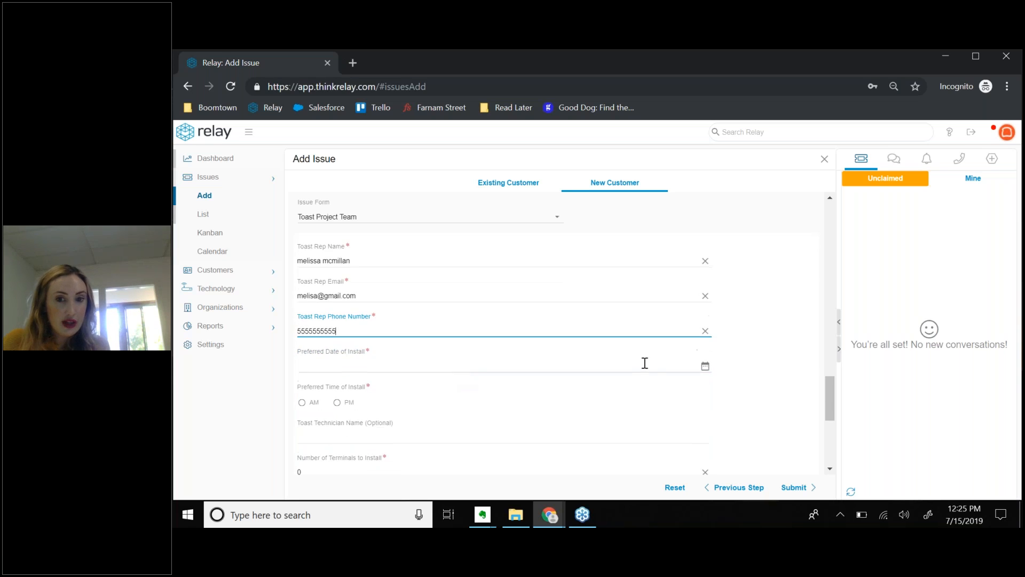
left_click(705, 366)
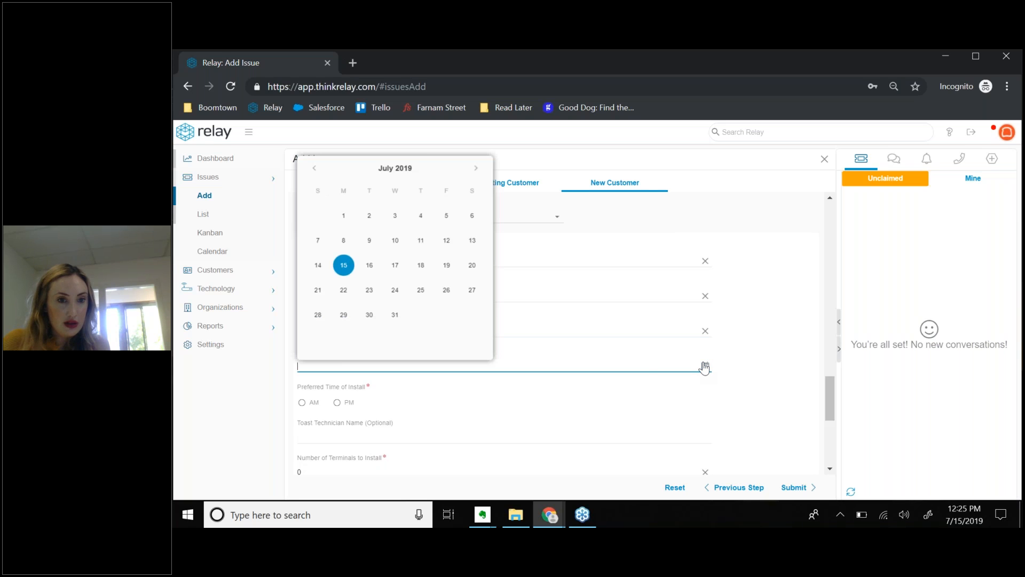
Pick July 24, 2019 as the preferred install date and PM as the install time.
left_click(398, 294)
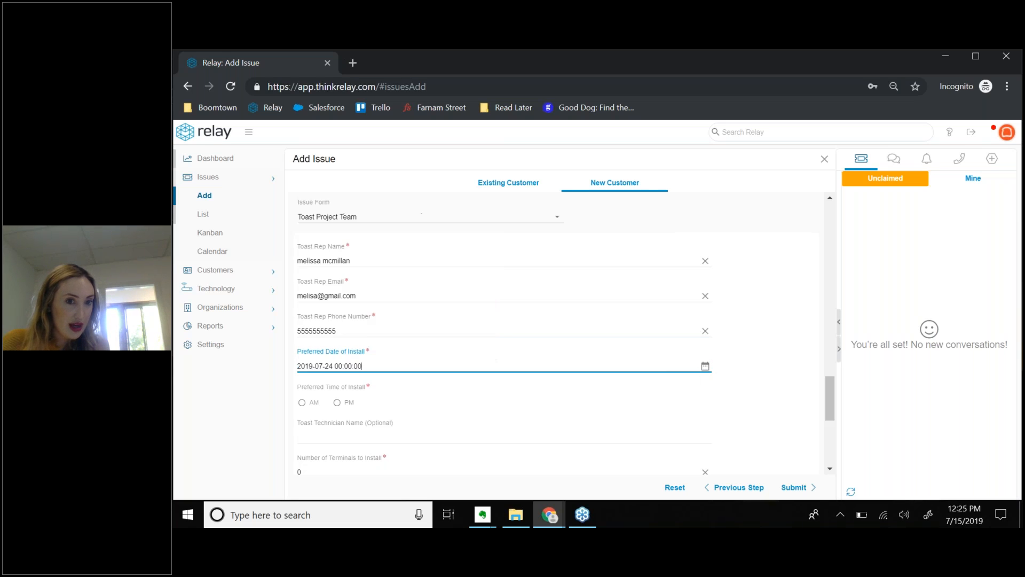
left_click(337, 404)
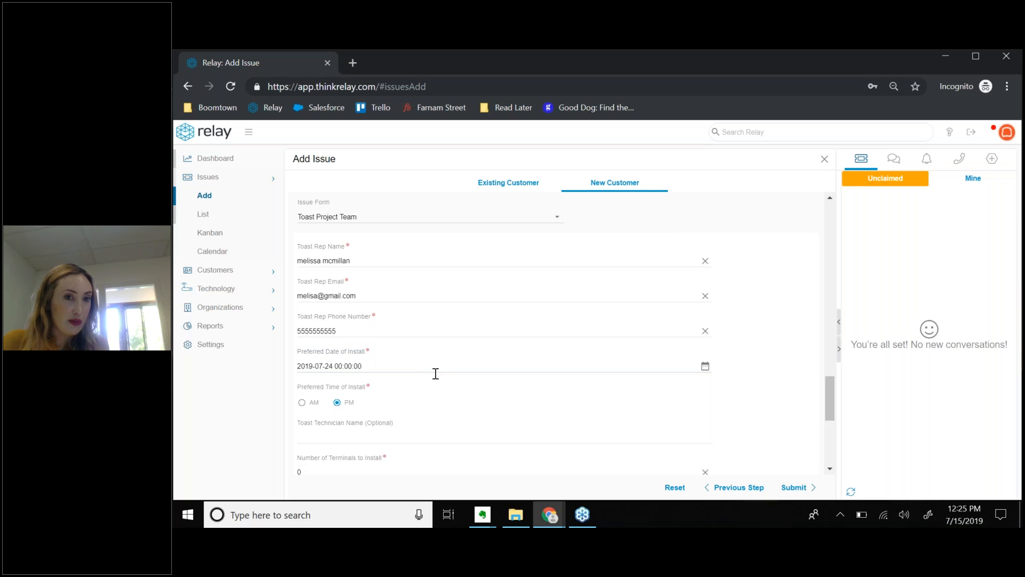
scroll(436, 374, "down", 1)
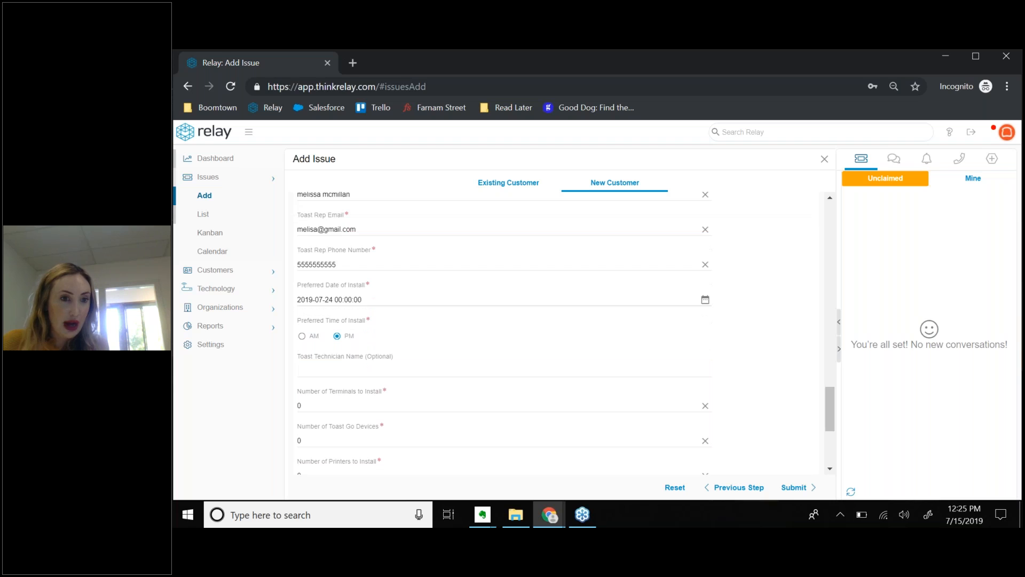
scroll(387, 373, "down", 1)
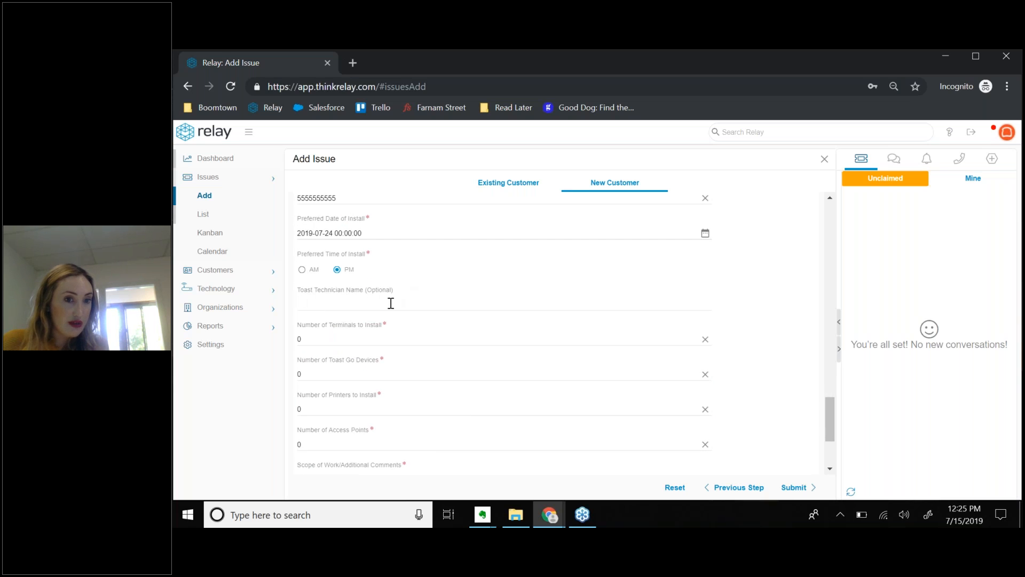
scroll(391, 302, "down", 1)
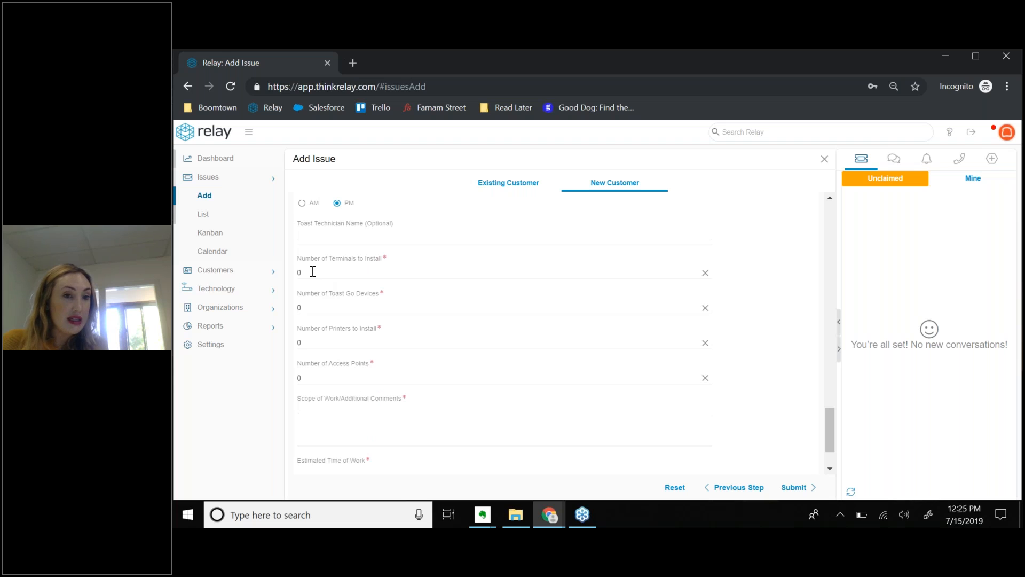
Change the equipment counts to 3 terminals, 3 Toast Go devices, 2 printers and 2 access points.
left_click(313, 272)
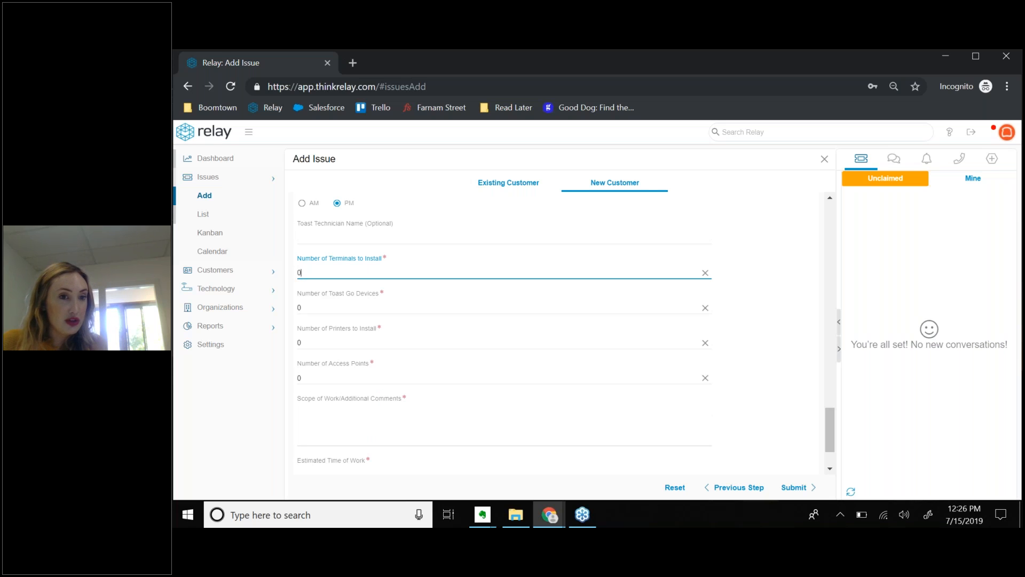
key("BackSpace")
type("3")
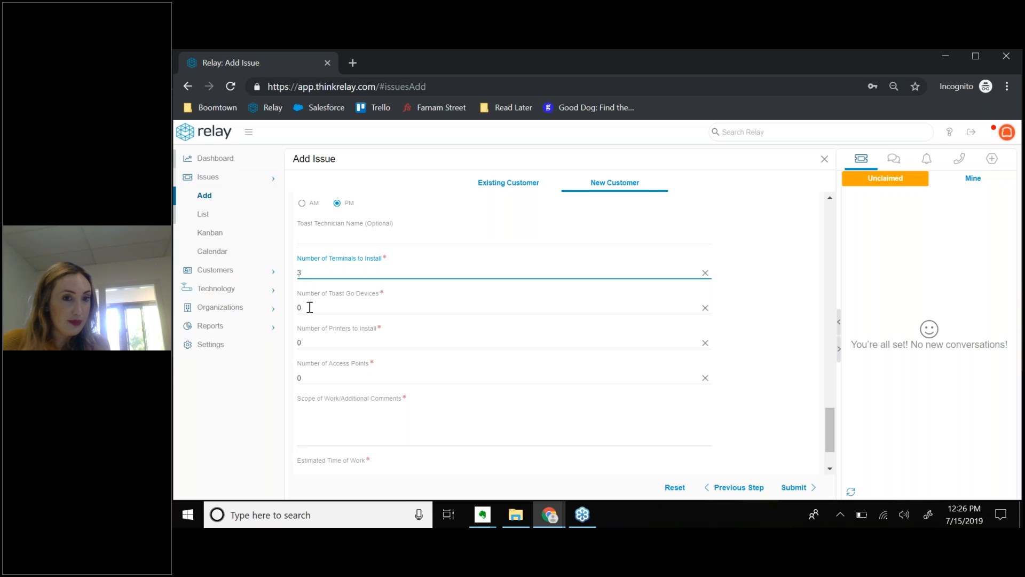
left_click_drag(309, 311, 294, 311)
type("3")
left_click_drag(310, 344, 298, 377)
type("22")
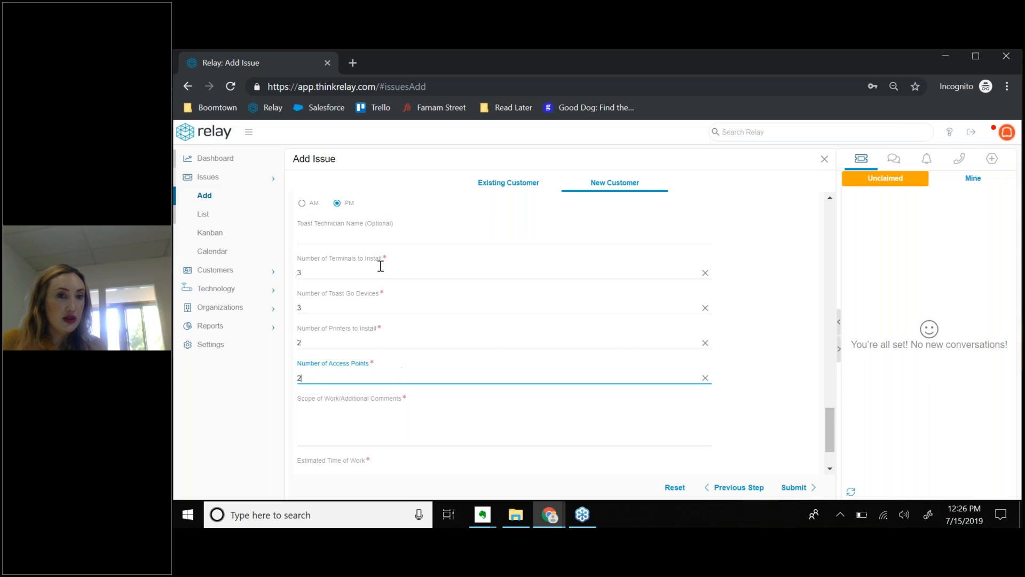
scroll(351, 334, "down", 1)
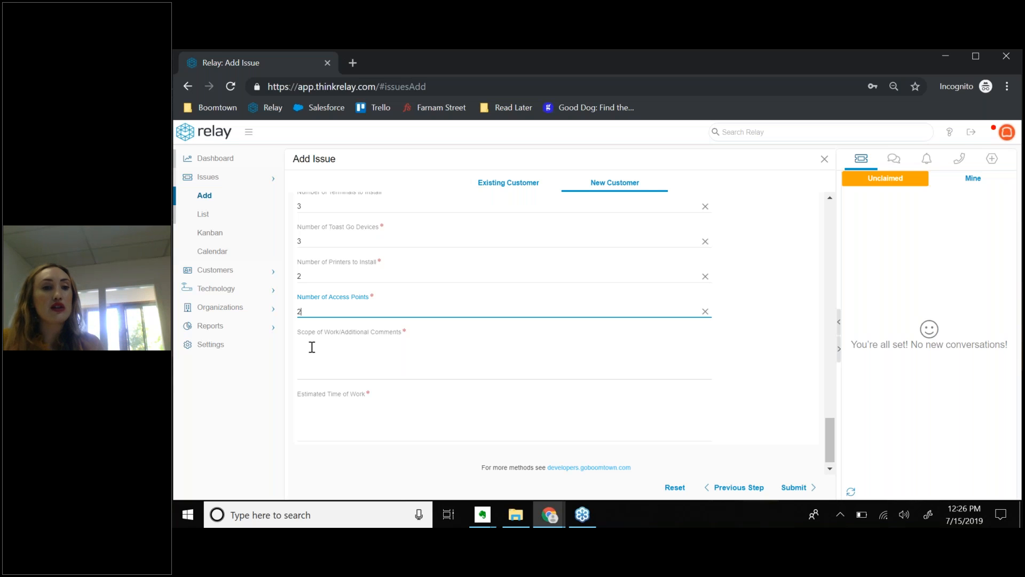
Leave the unfinished Estimated Time of Work field and go to Issues > List in the sidebar.
left_click(380, 393)
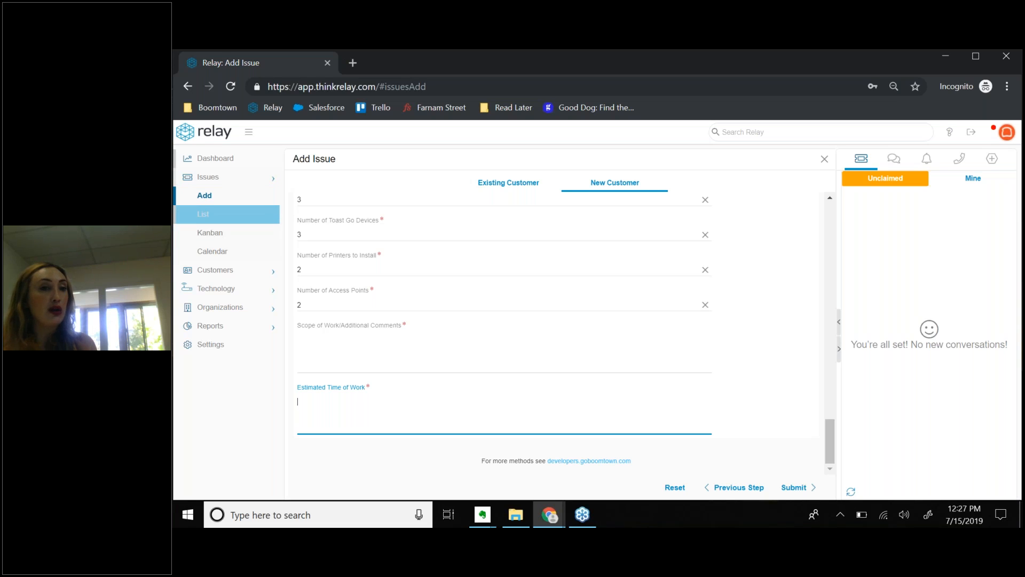
left_click(204, 214)
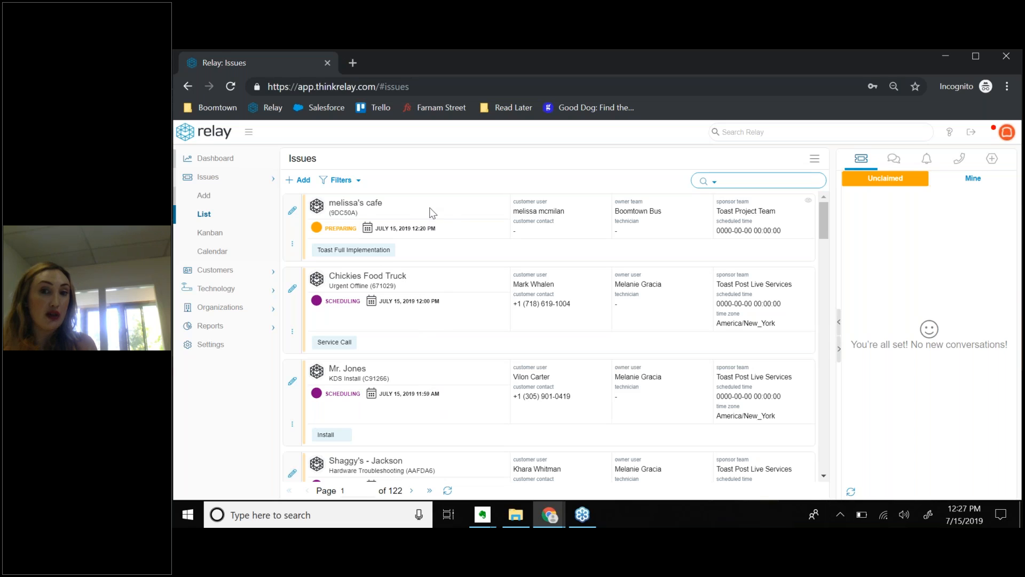
Open the cafe's Toast Full Implementation work order for editing and scroll through its details.
left_click(293, 214)
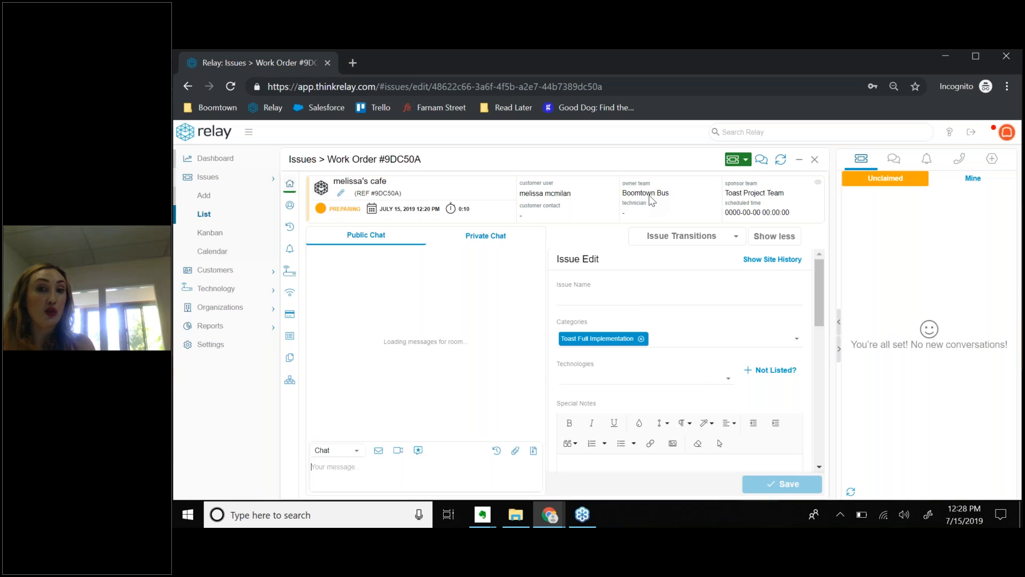
scroll(619, 288, "down", 3)
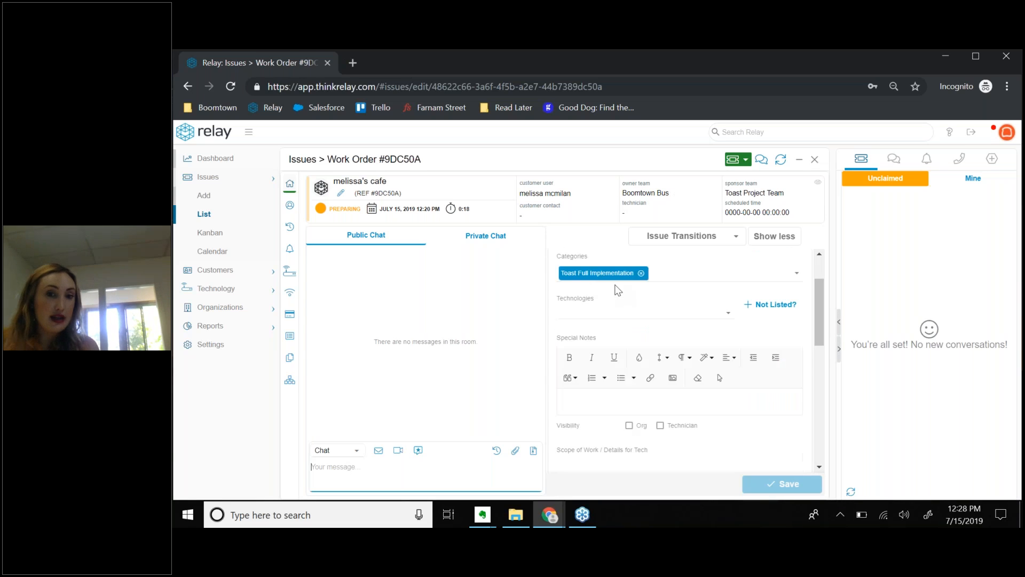
left_click_drag(817, 336, 824, 265)
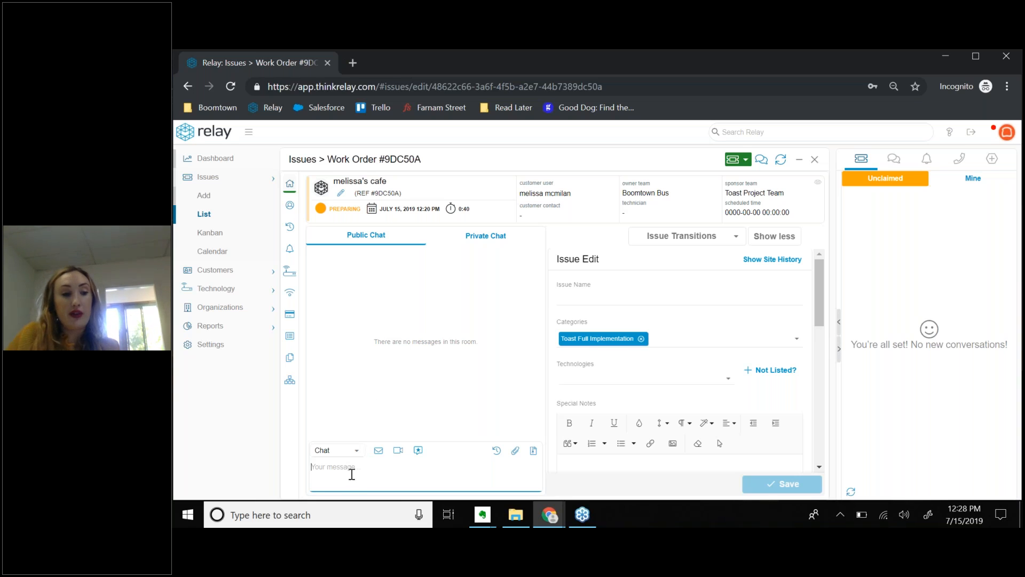
type("@")
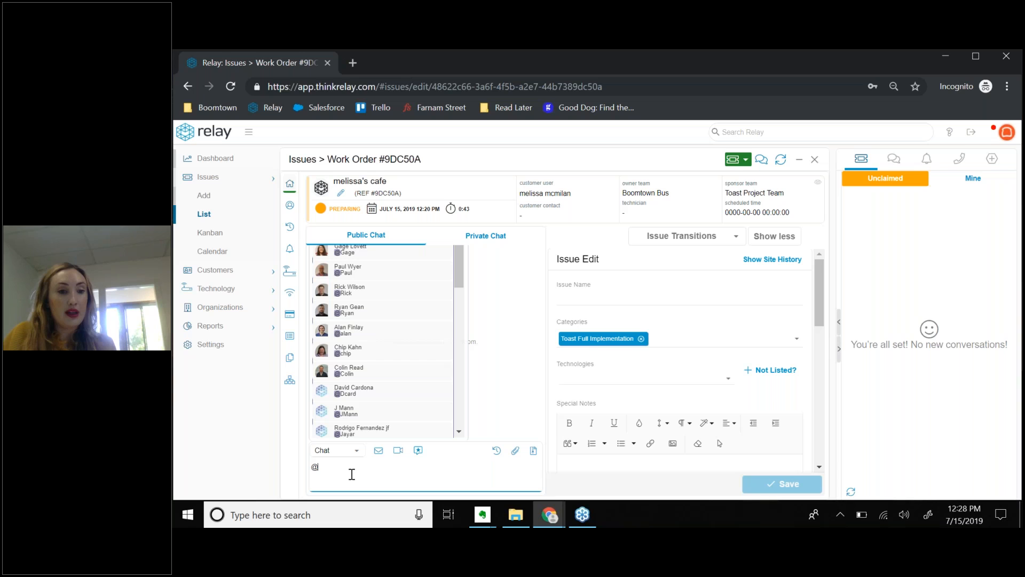
type("melissa")
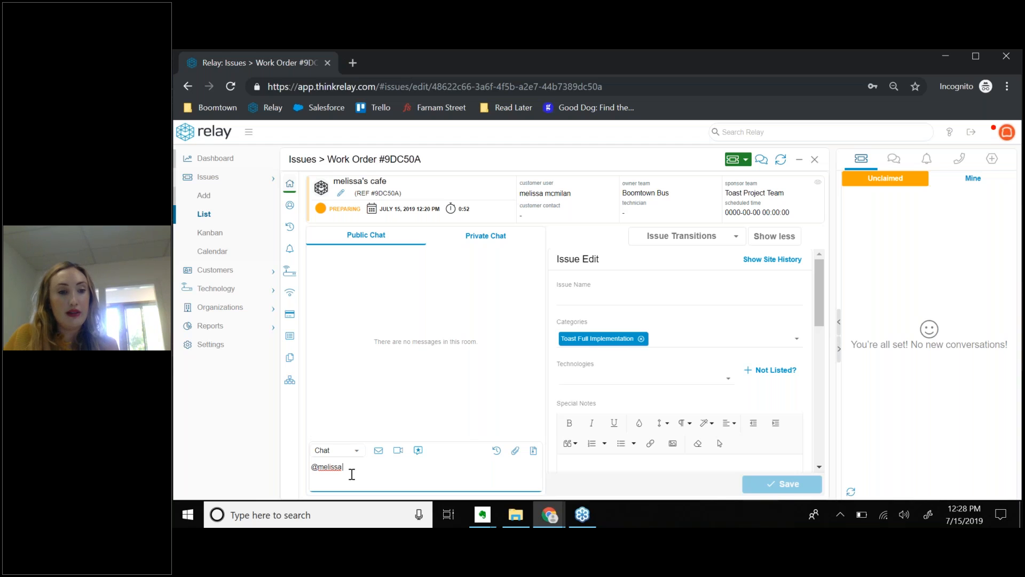
type("hdsahkfjhkhfkjshdkf")
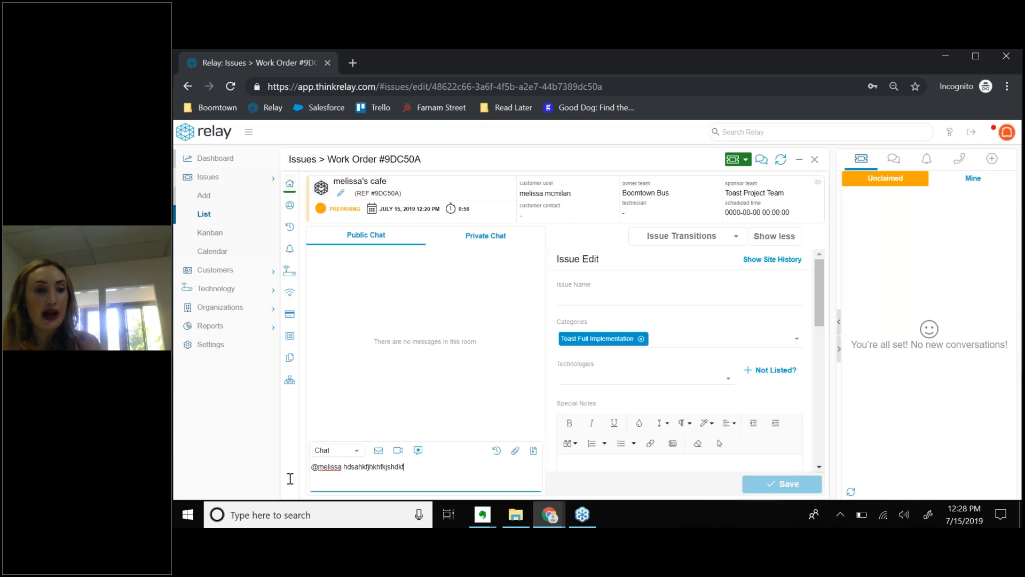
key("ctrl+a")
key("BackSpace")
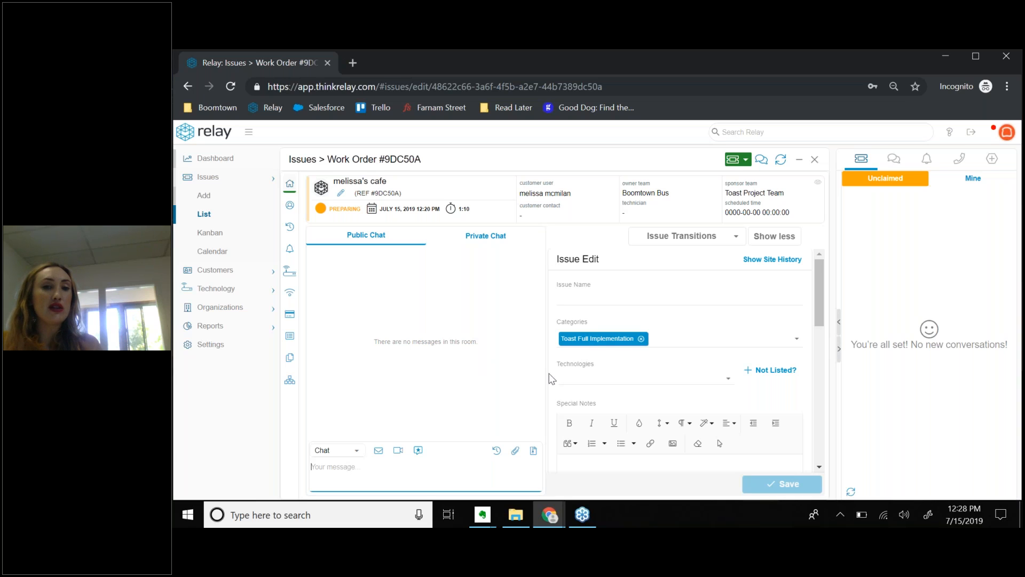
left_click(290, 188)
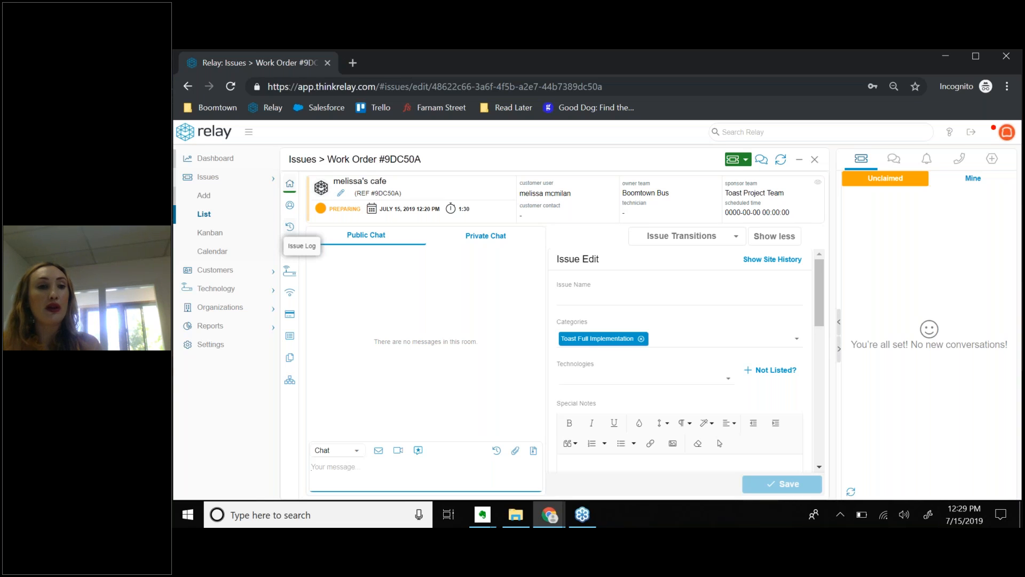
Review the work order's three Issue Log entries, including its assignment to Boomtown Bus.
left_click(291, 233)
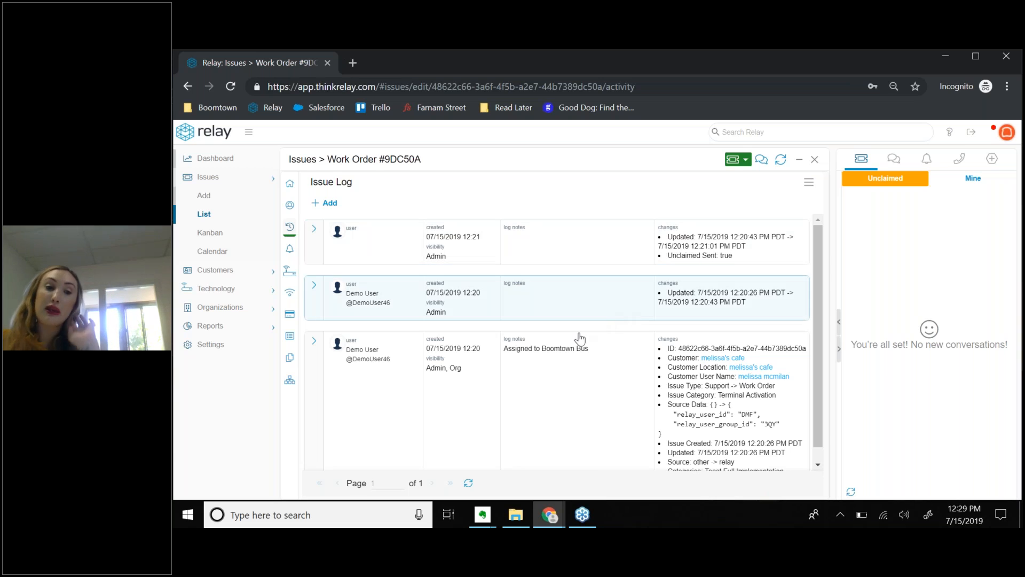
scroll(561, 366, "down", 1)
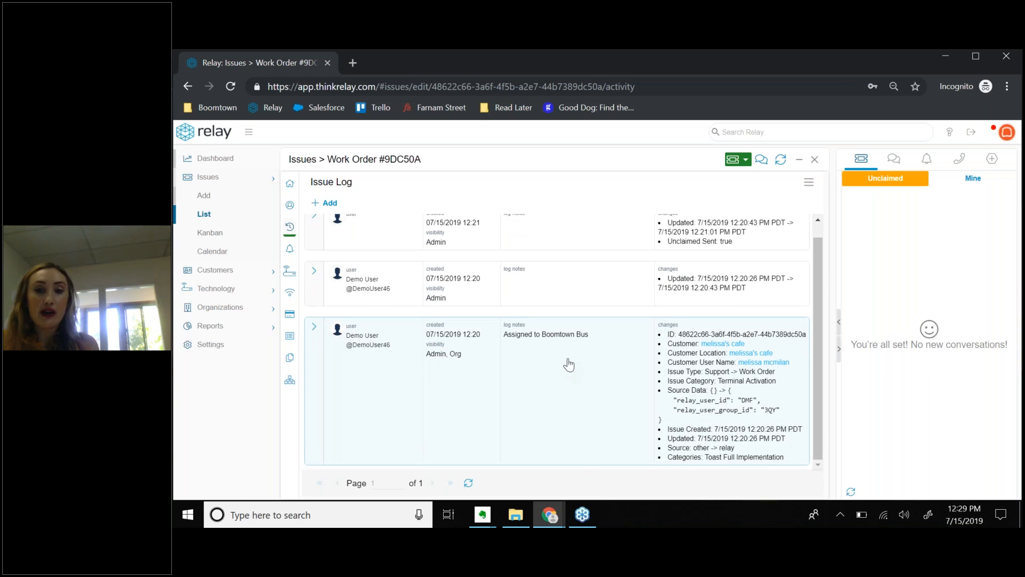
scroll(569, 365, "up", 1)
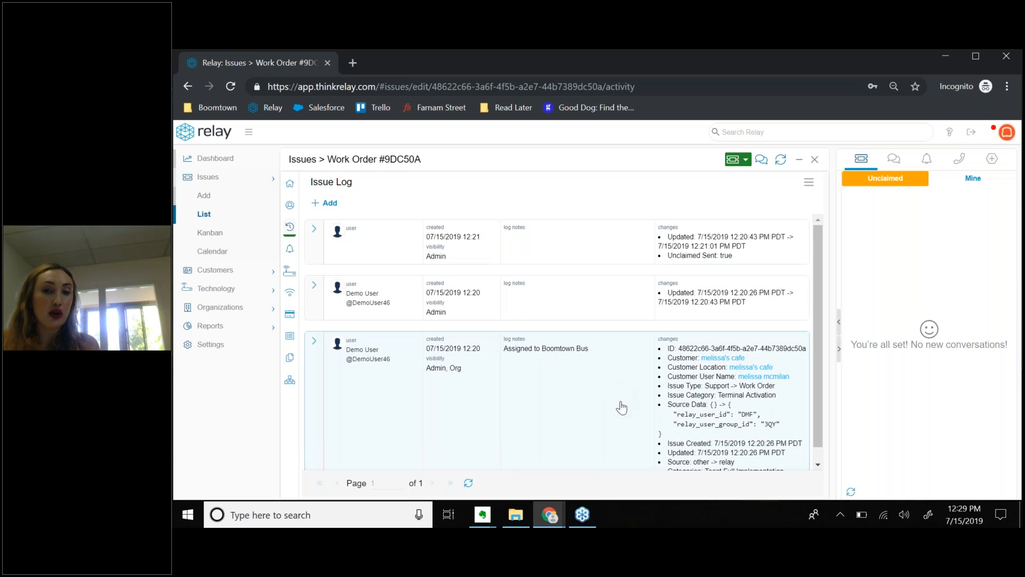
scroll(625, 406, "down", 1)
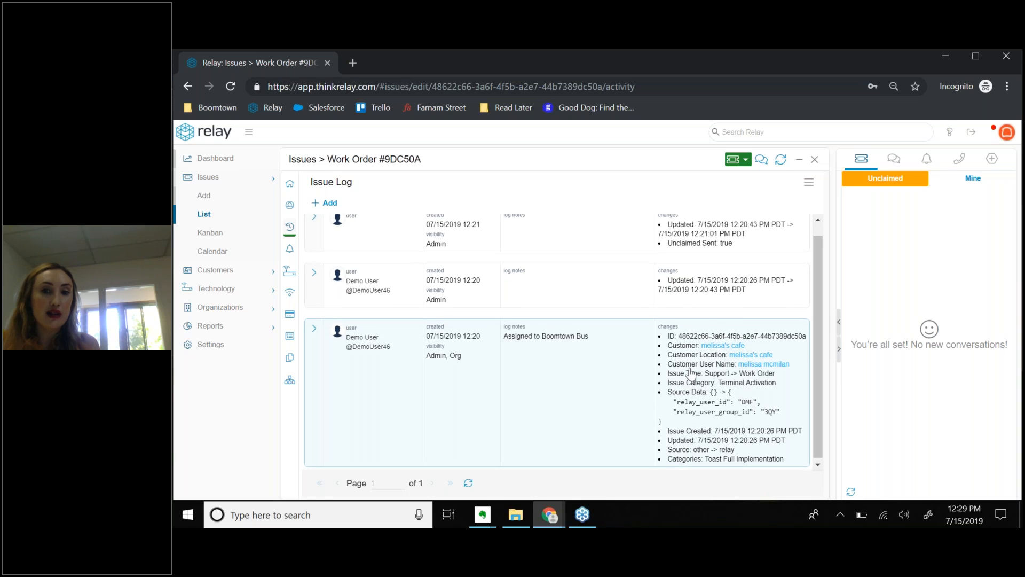
scroll(692, 374, "up", 1)
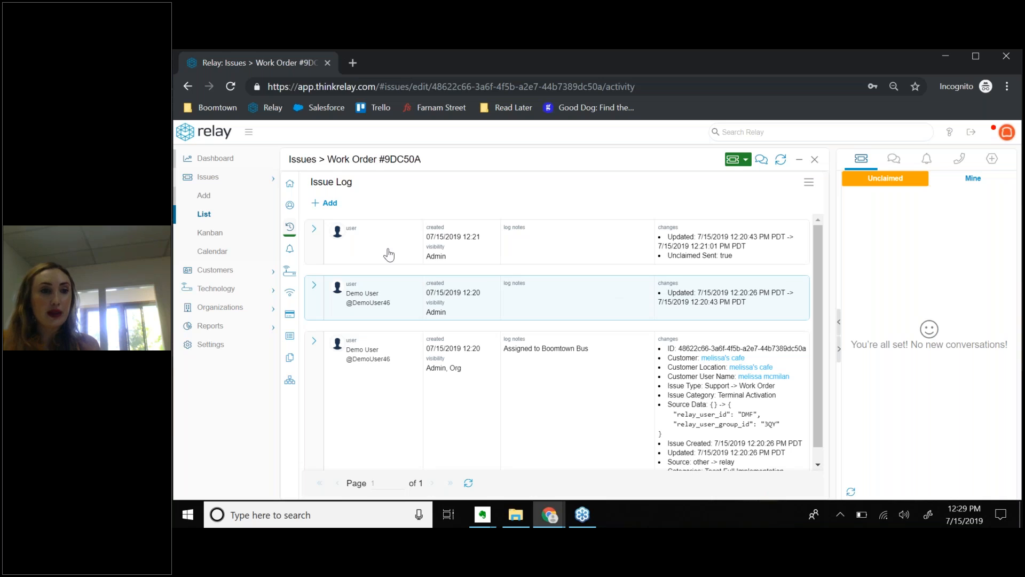
left_click(289, 187)
left_click(290, 226)
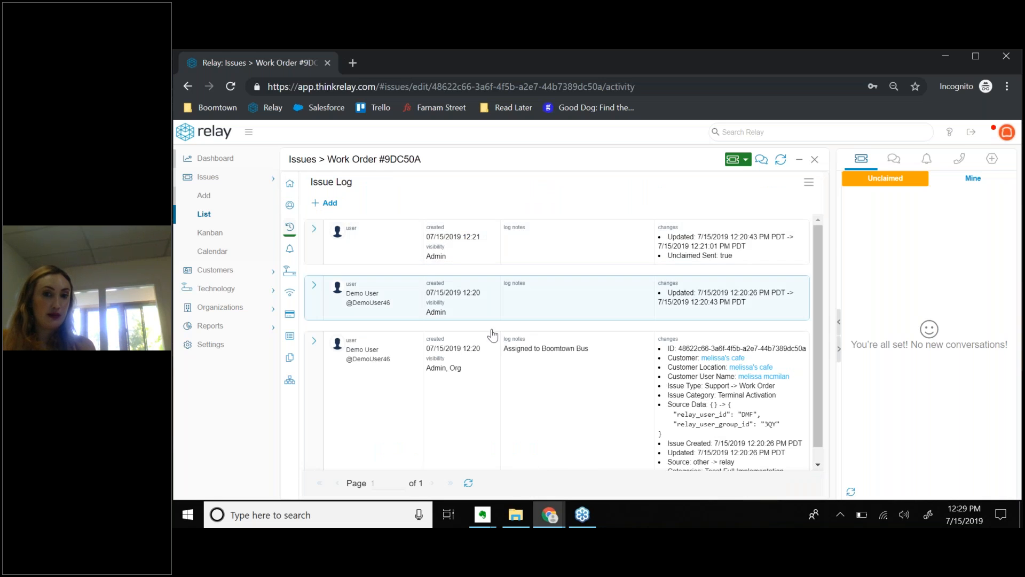
scroll(485, 339, "down", 1)
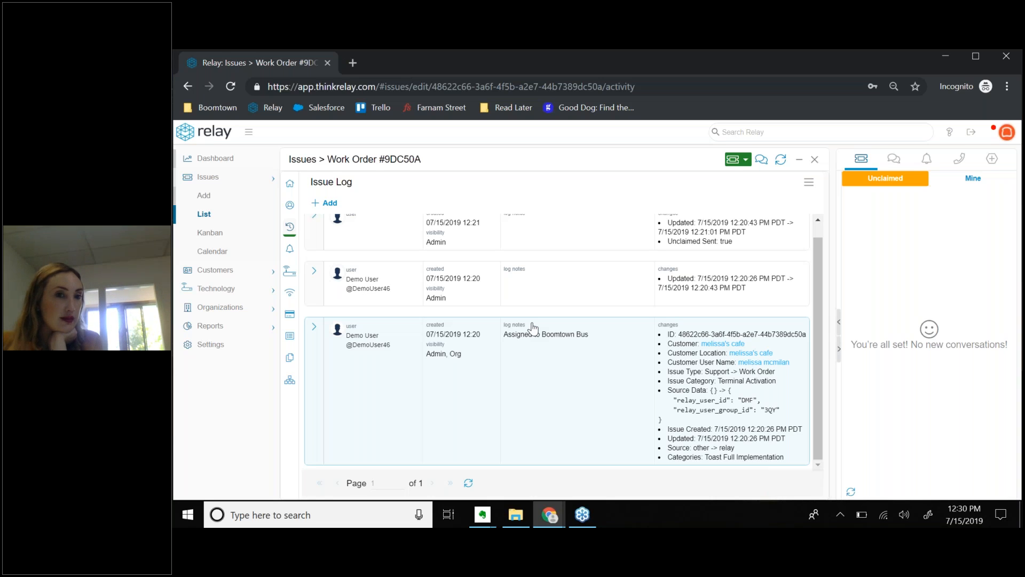
scroll(532, 327, "up", 1)
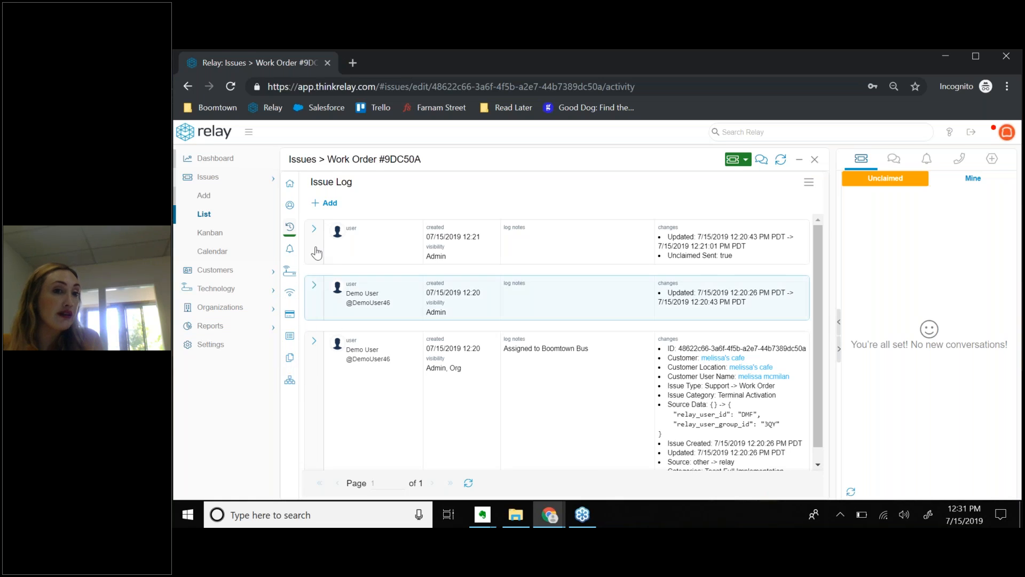
Check the work order's Files section, which reports no associated files.
left_click(290, 184)
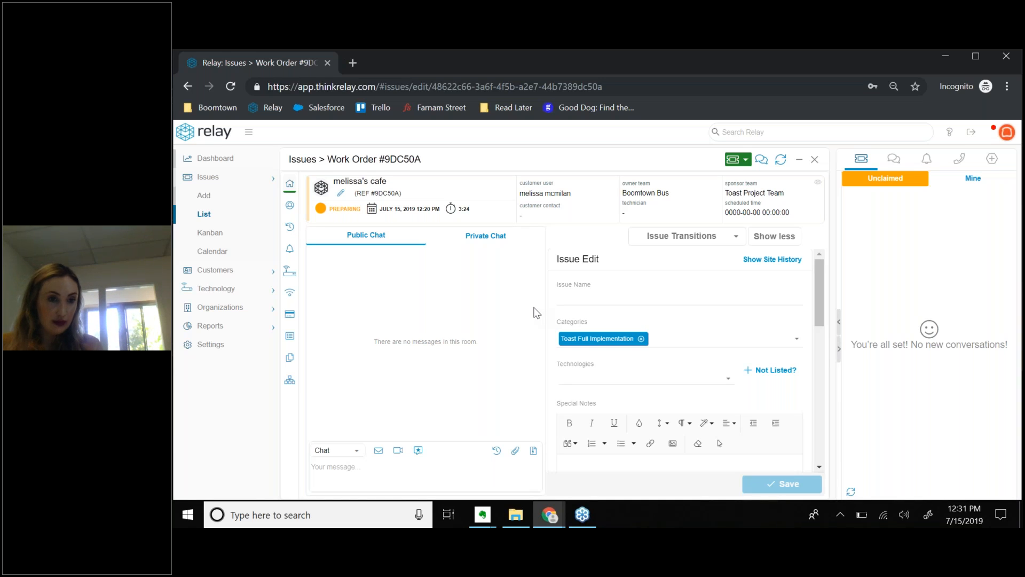
left_click(291, 361)
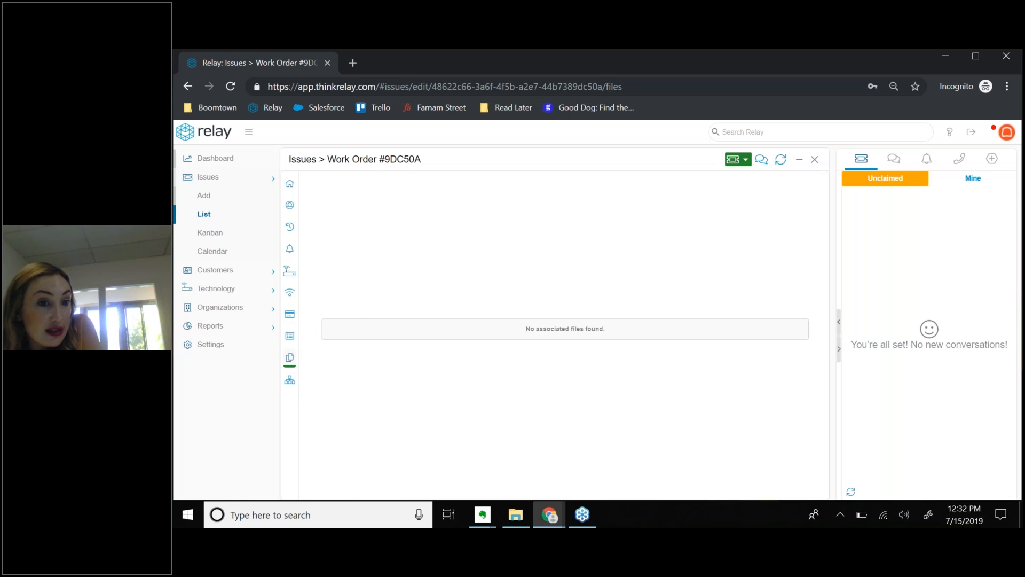
Show the work order's Onsite Intelligence page with Network and Bandwidth Performance sections.
left_click(289, 300)
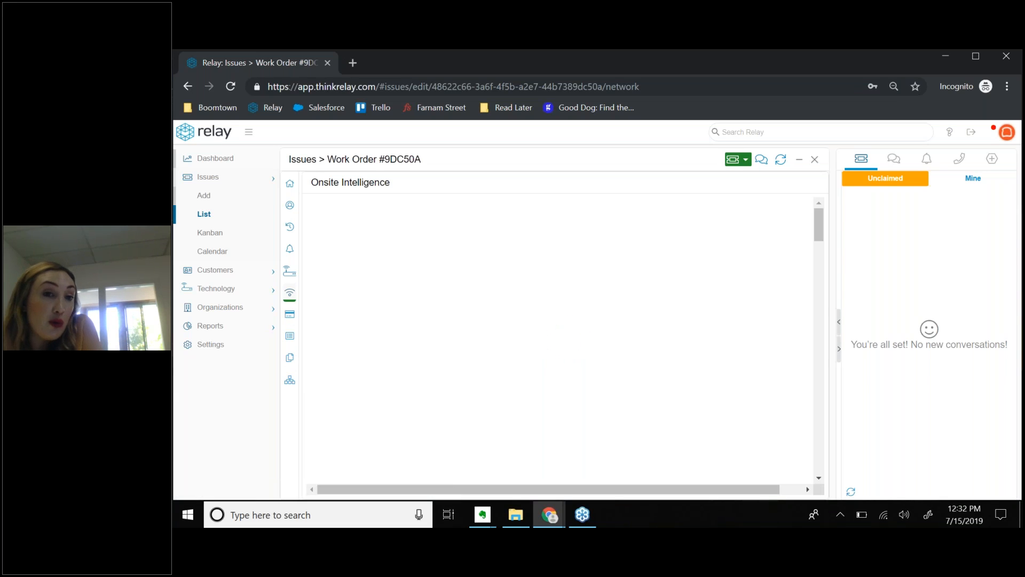
Close the cafe's Preparing work order and return to the Issues list.
left_click(290, 184)
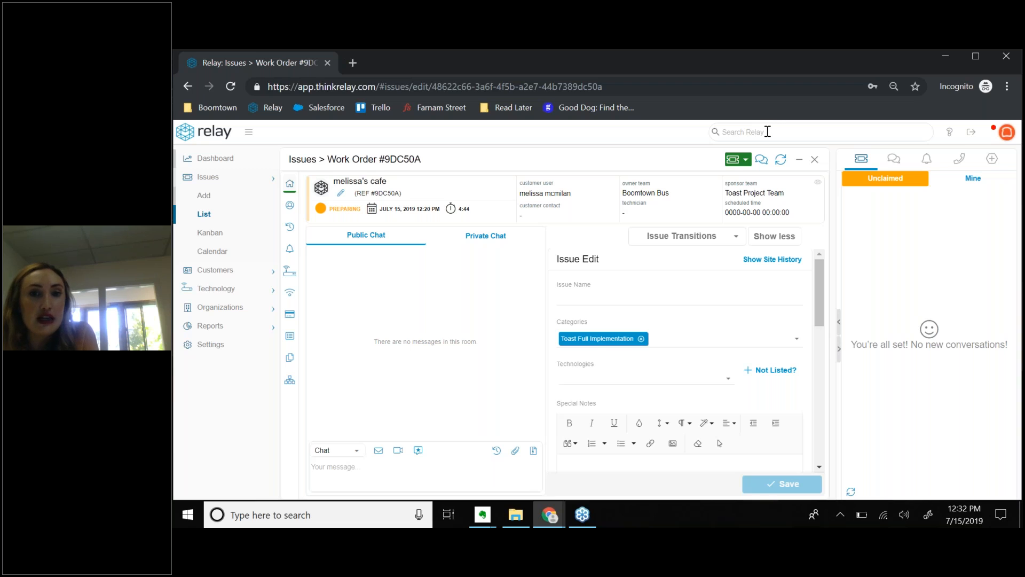
left_click(815, 161)
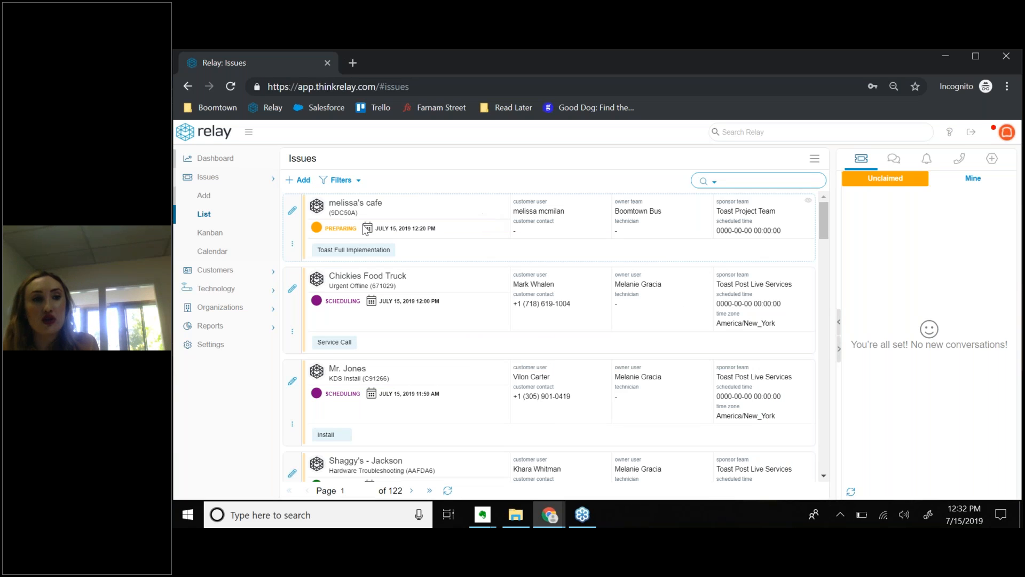
Switch the Issues view to the Kanban board, sorted by scheduled time descending.
left_click(208, 239)
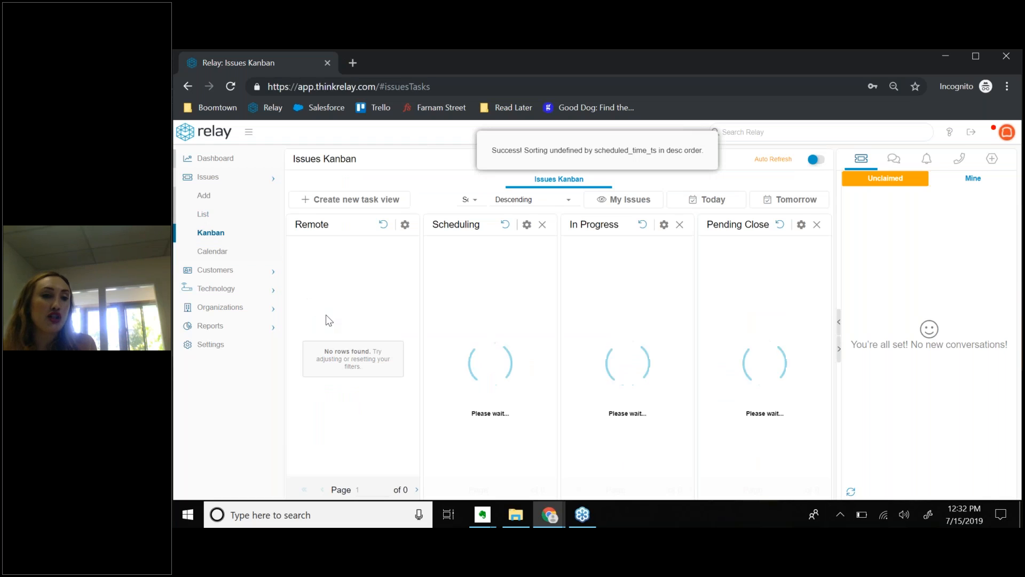
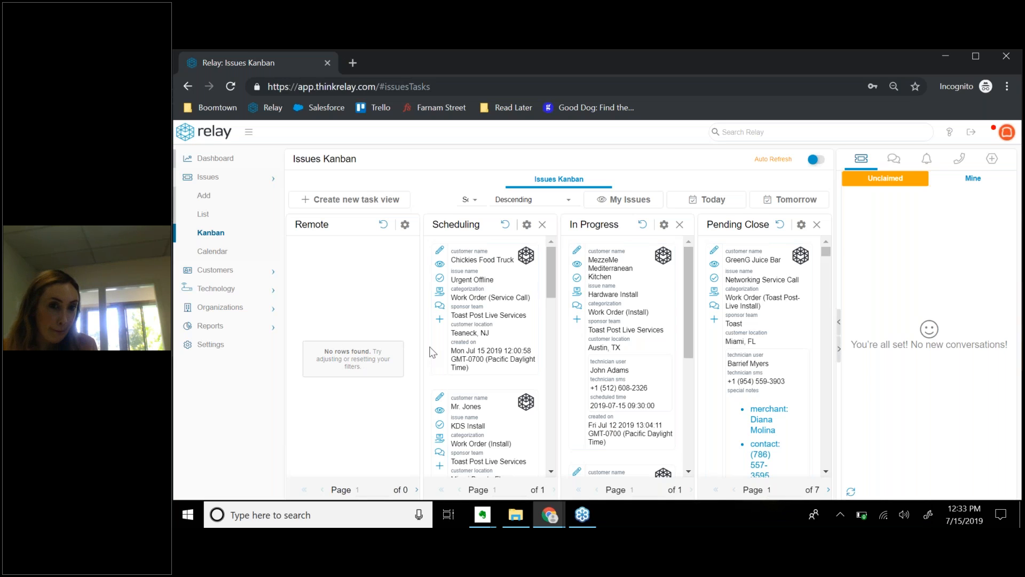
Open the MezzeMe Mediterranean Kitchen Hardware Install work order #2298A7 from the In Progress column.
left_click(580, 253)
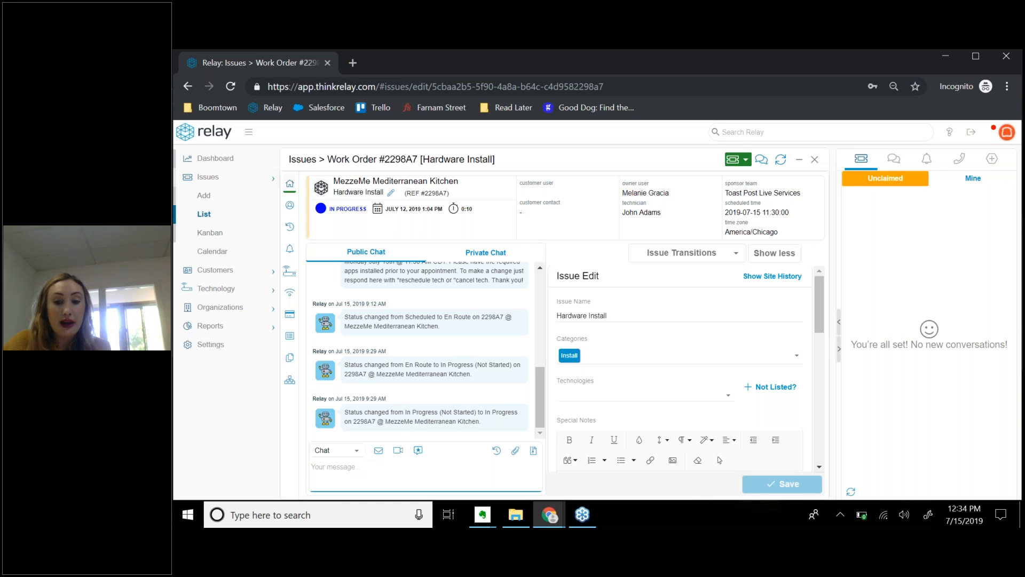
type("@melian")
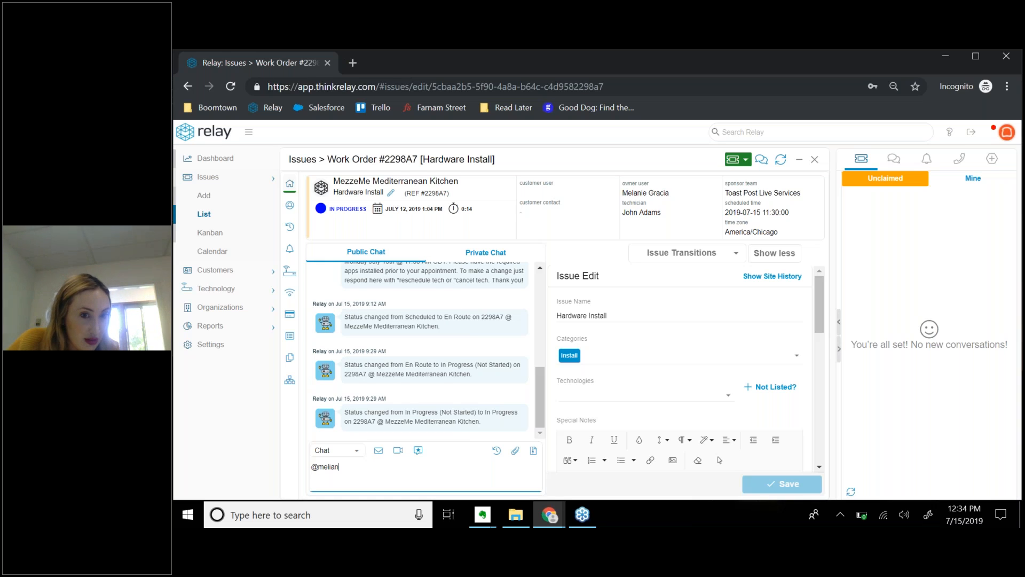
key("BackSpace")
key("BackSpace")
key("BackSpace")
type("l")
key("BackSpace")
key("BackSpace")
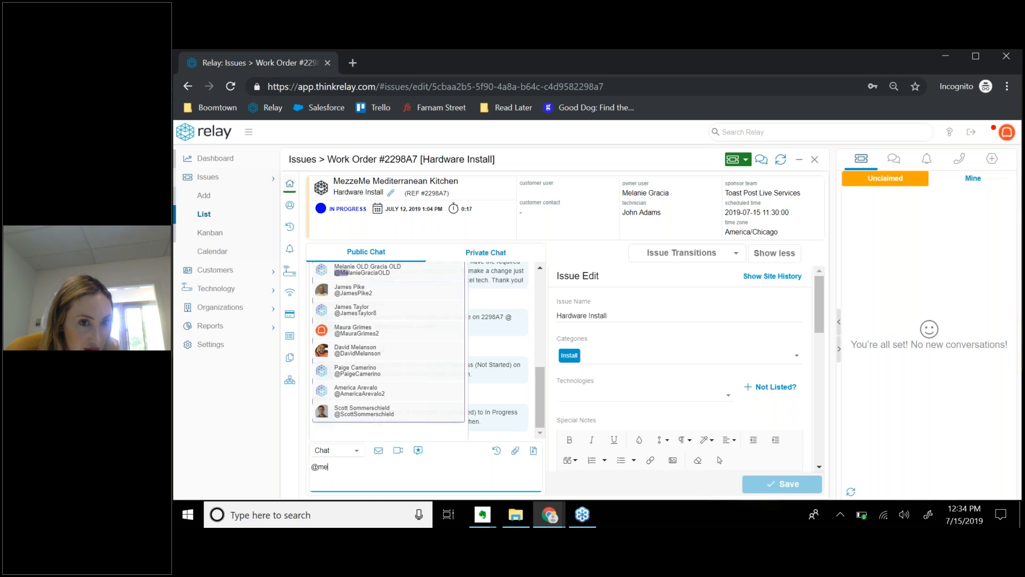
left_click_drag(342, 475, 297, 469)
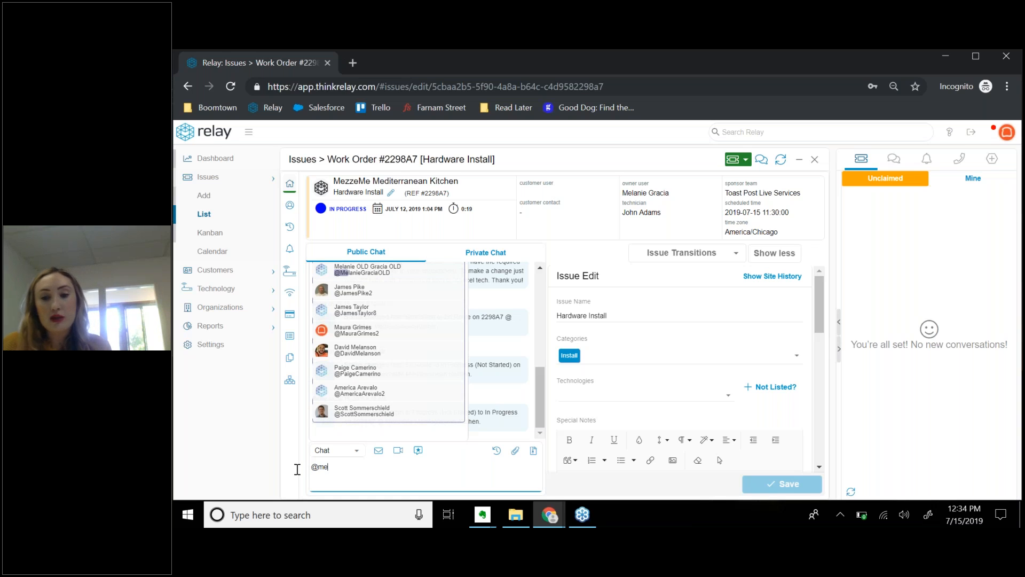
key("BackSpace")
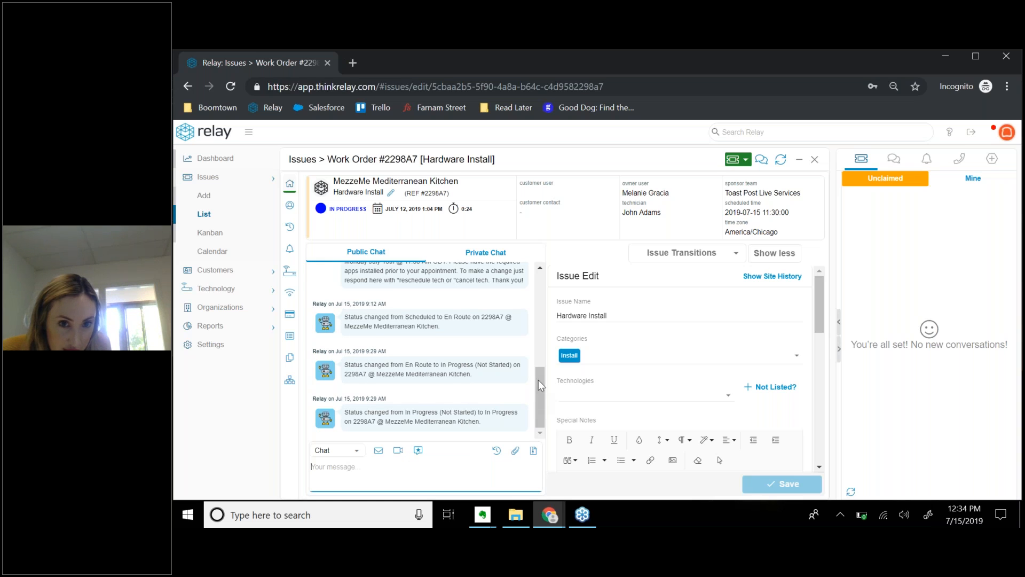
Scroll through the work order's public chat status history.
scroll(534, 378, "up", 5)
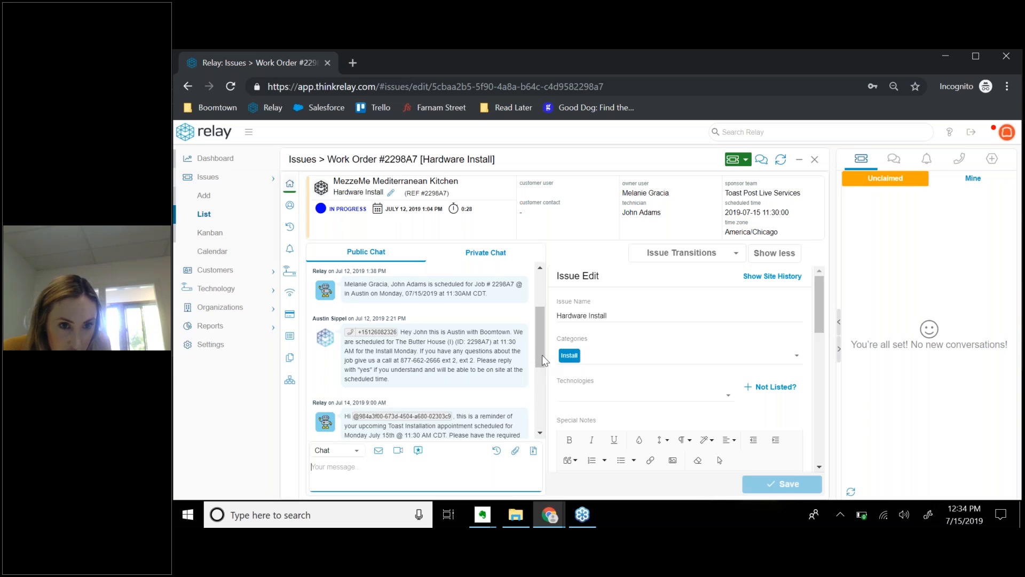
scroll(533, 376, "down", 3)
scroll(525, 406, "down", 5)
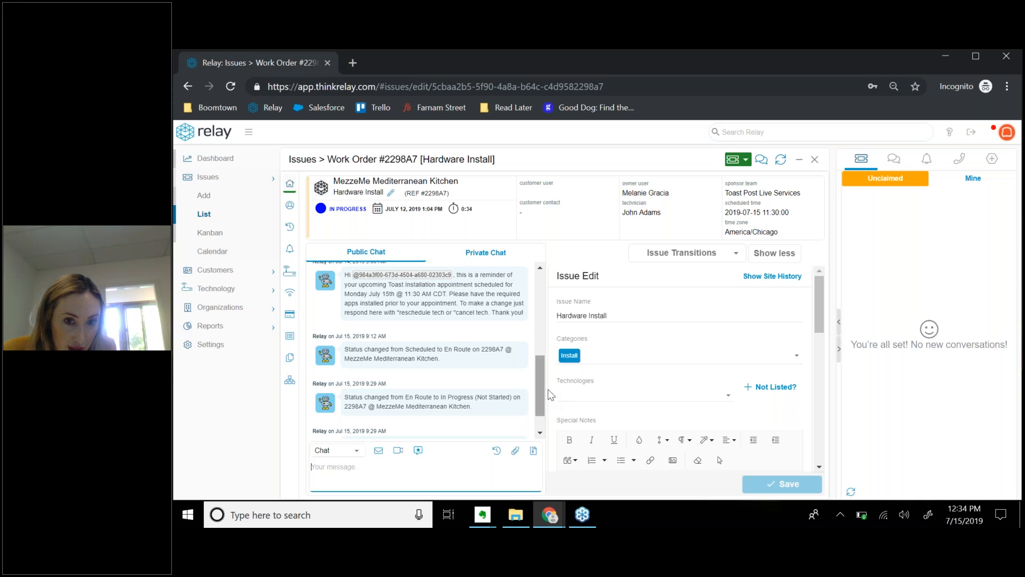
scroll(536, 434, "down", 2)
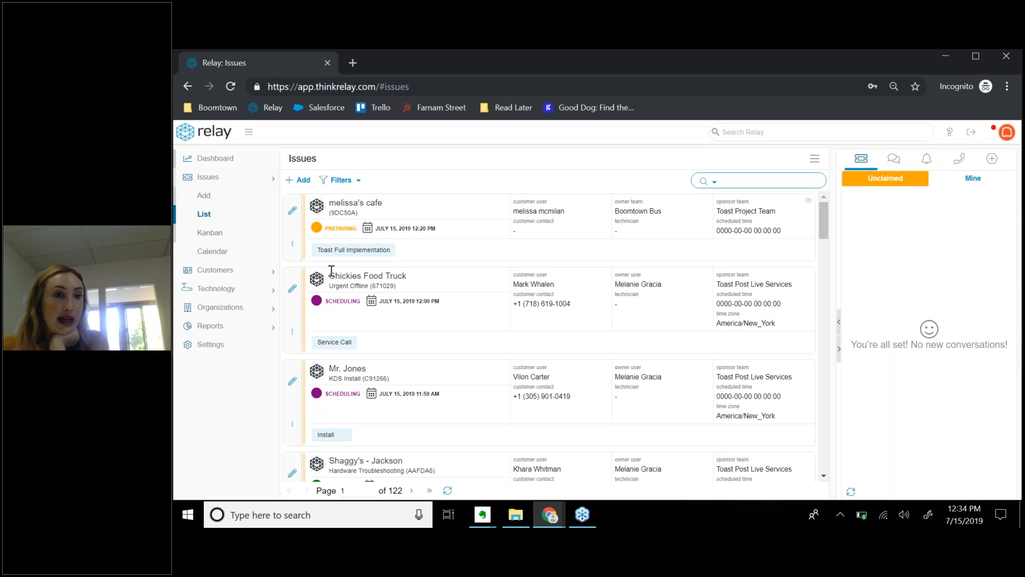
Open the Add Issue form on its Existing Customer step, with Work Order as the type.
left_click(204, 193)
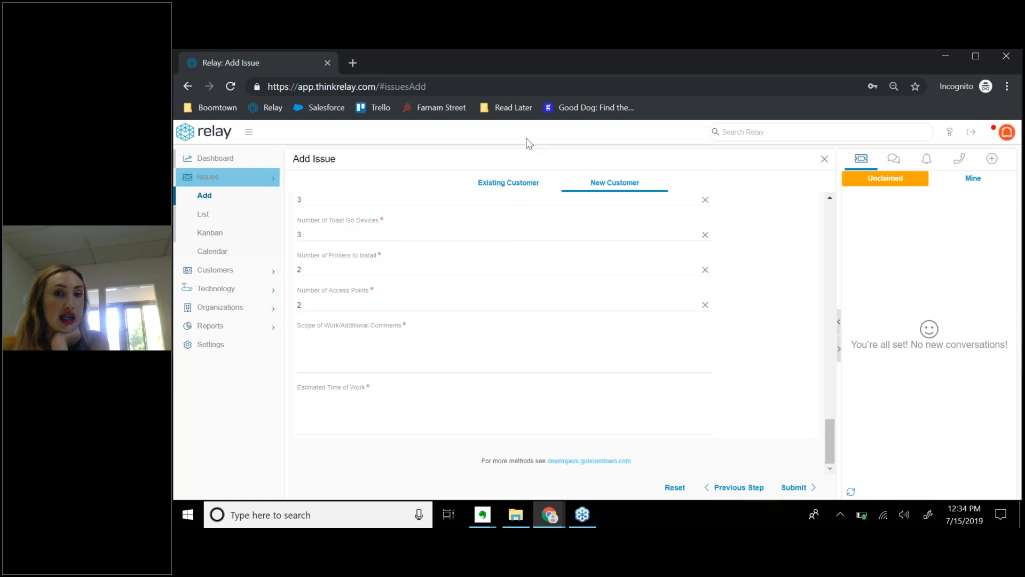
left_click(492, 191)
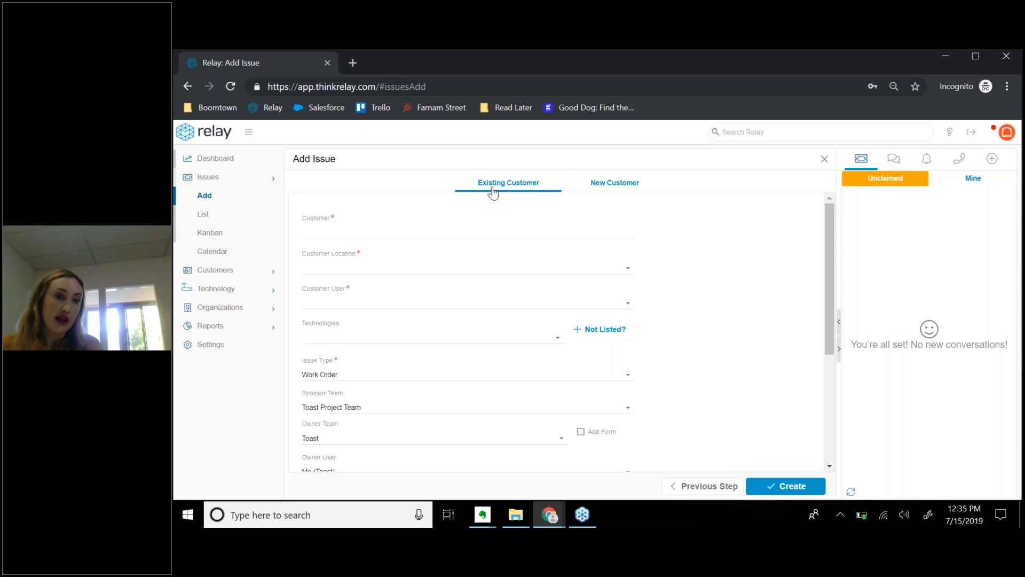
Choose melissa's cafe as both the customer and the customer location.
left_click(465, 229)
type("m")
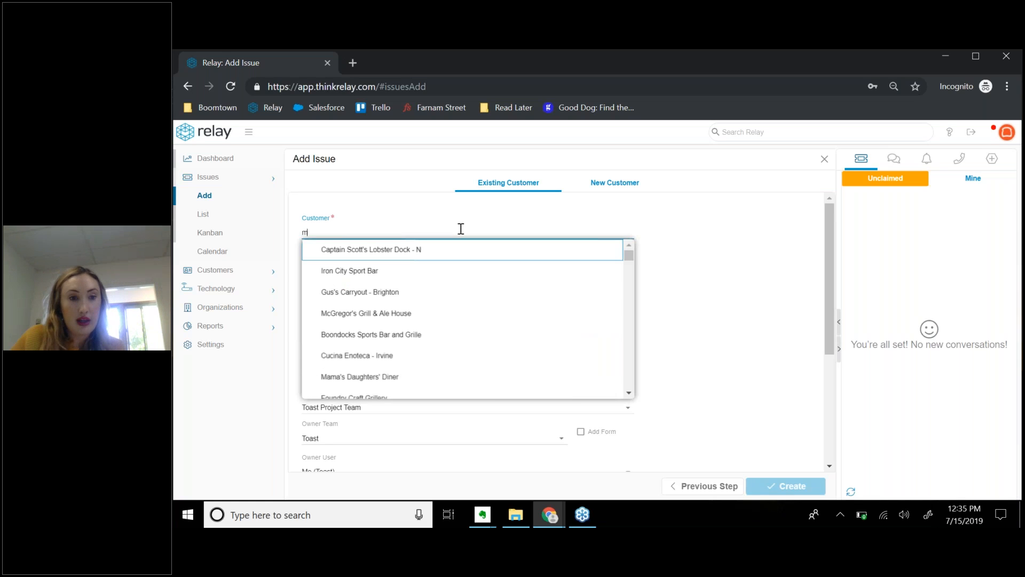
type("elissa")
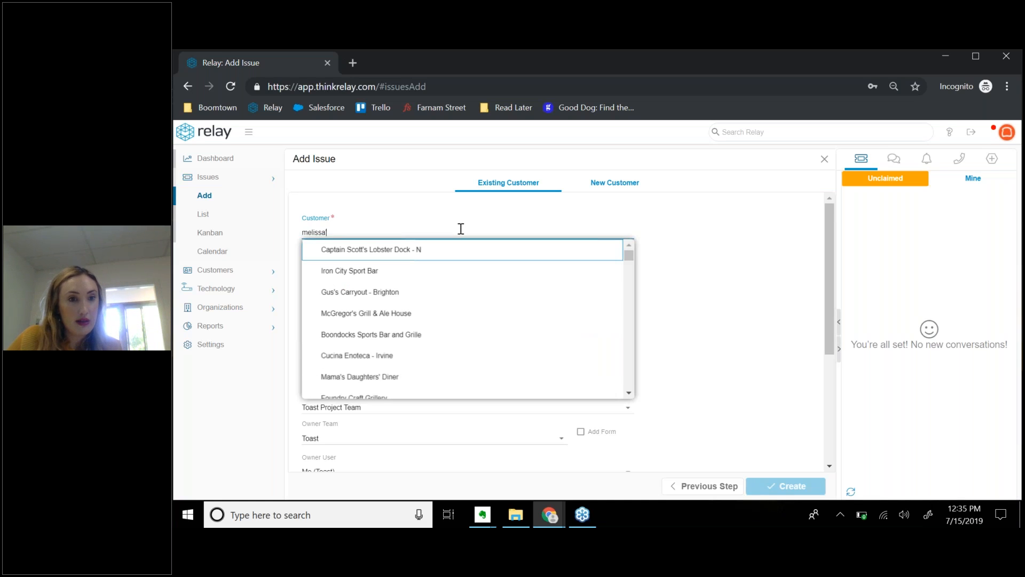
type("'s caf")
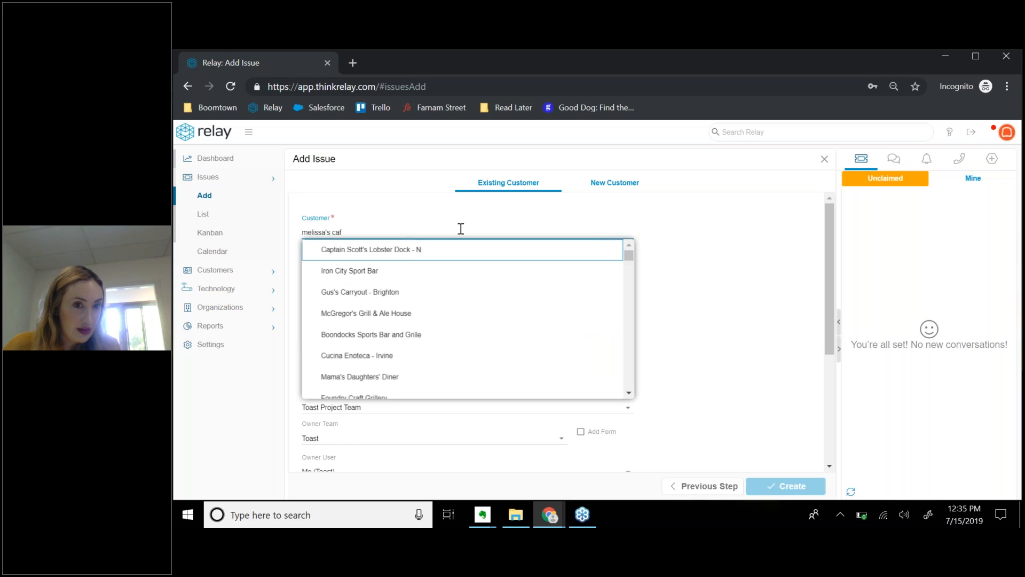
type("e")
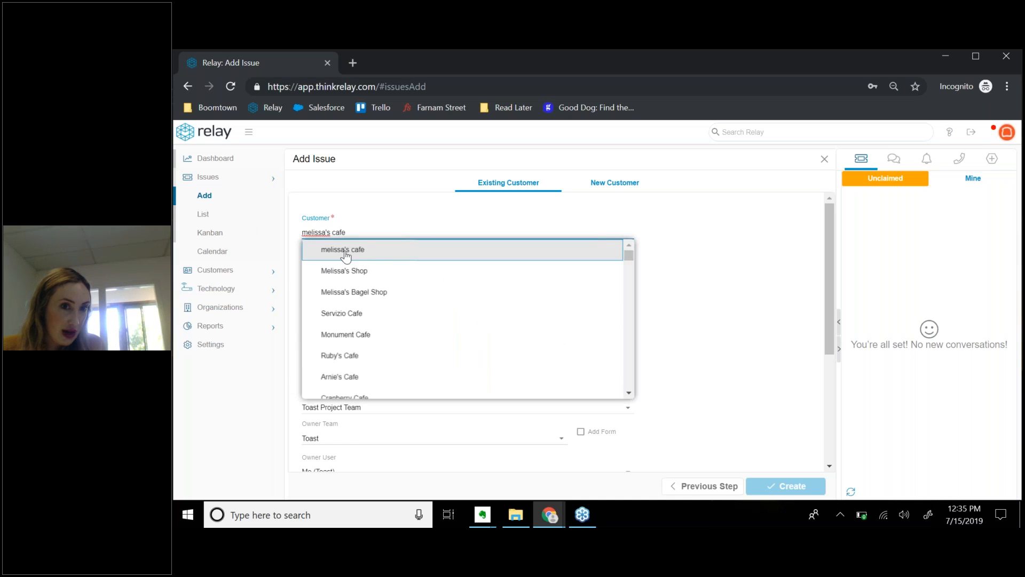
left_click(346, 255)
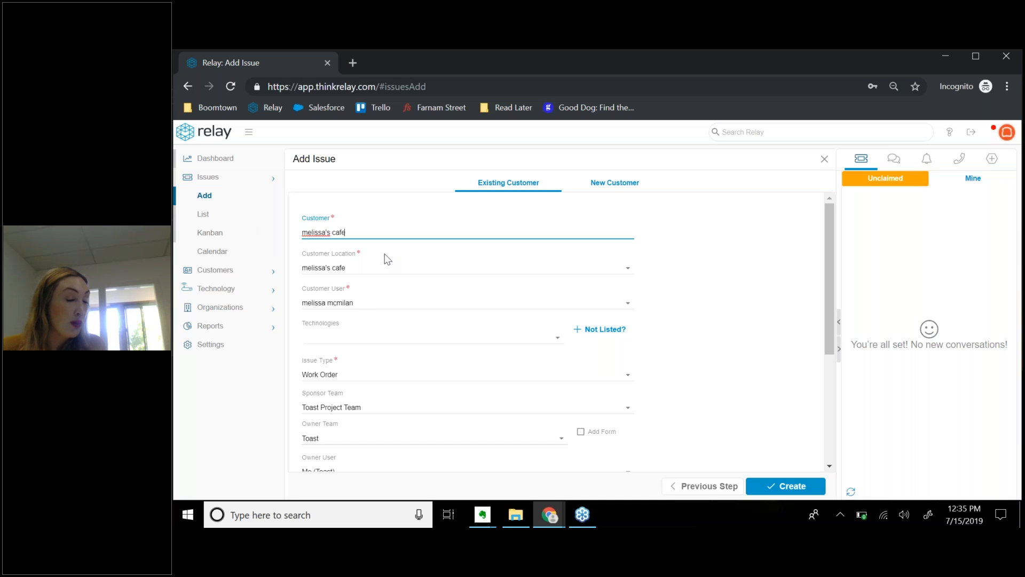
left_click(628, 272)
left_click(426, 289)
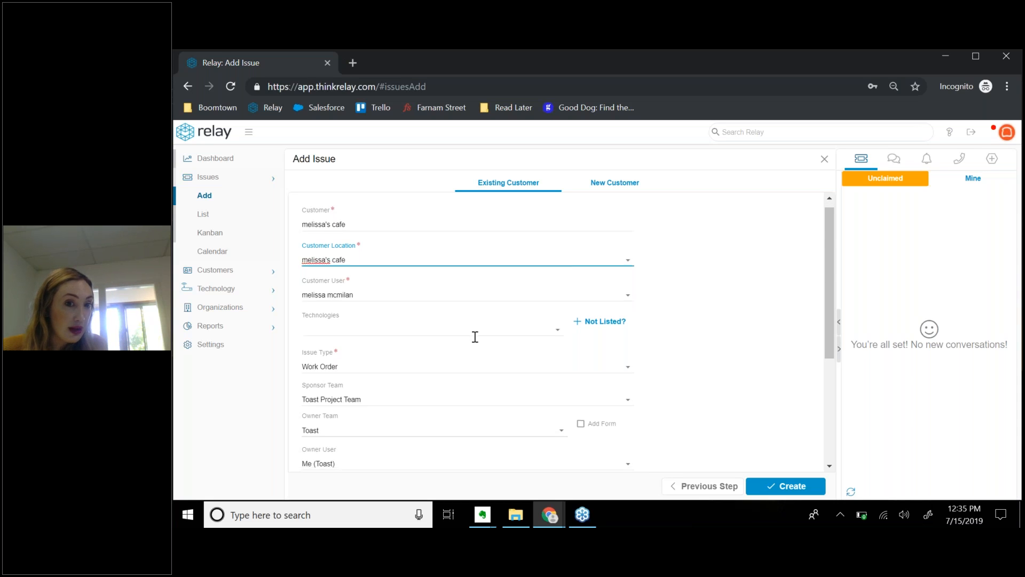
scroll(474, 337, "down", 2)
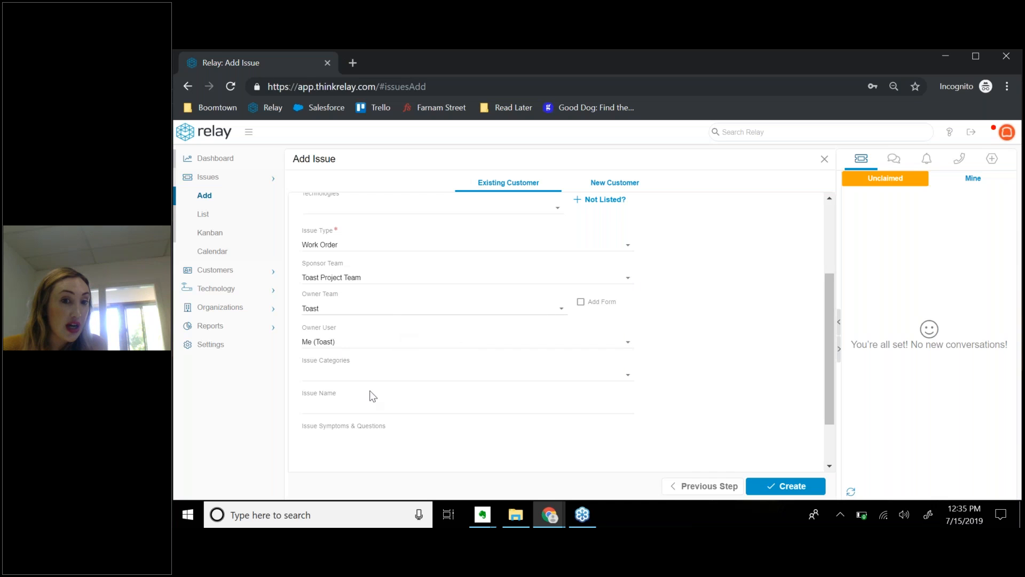
left_click(581, 302)
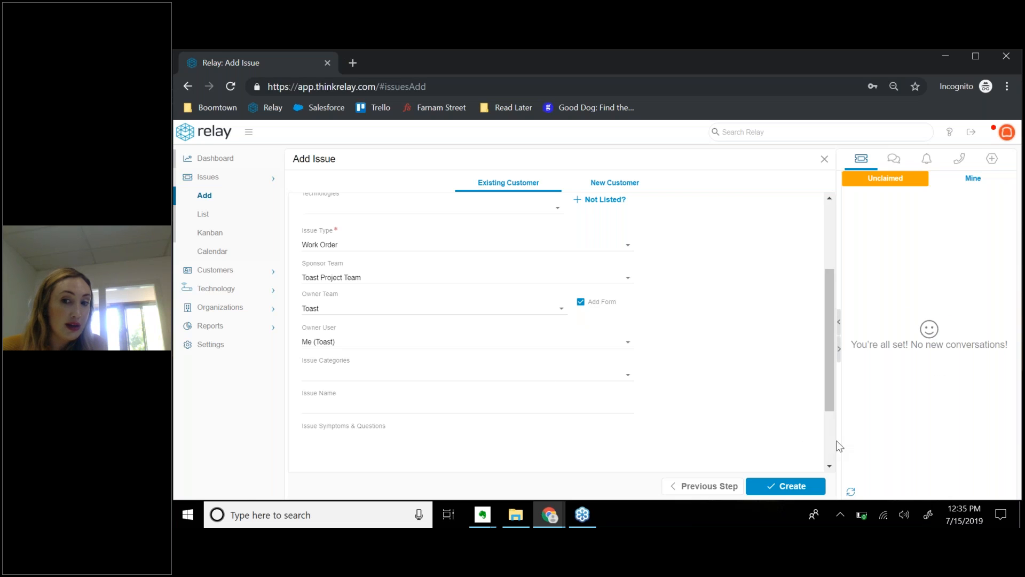
left_click_drag(833, 390, 827, 500)
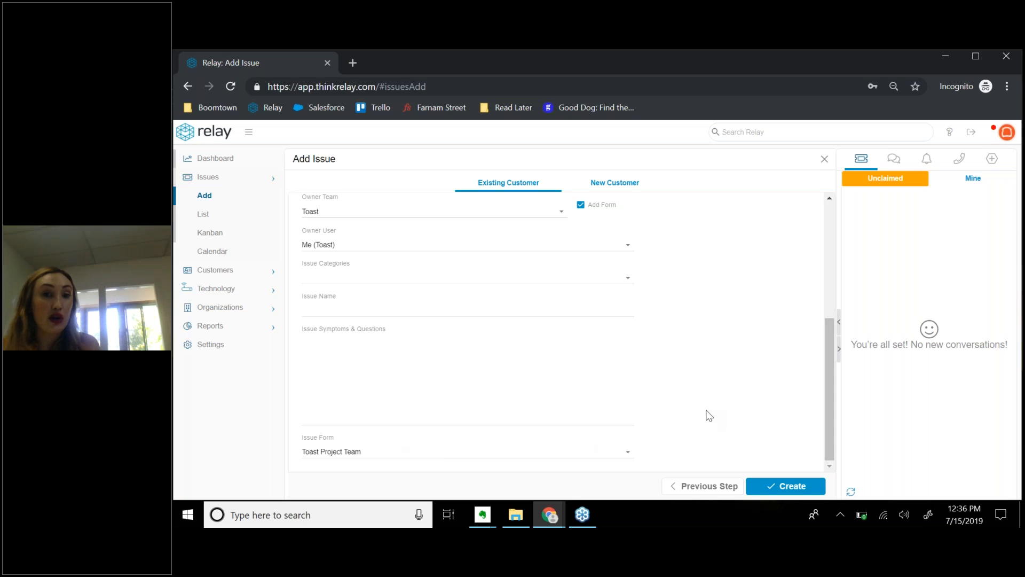
scroll(710, 416, "up", 5)
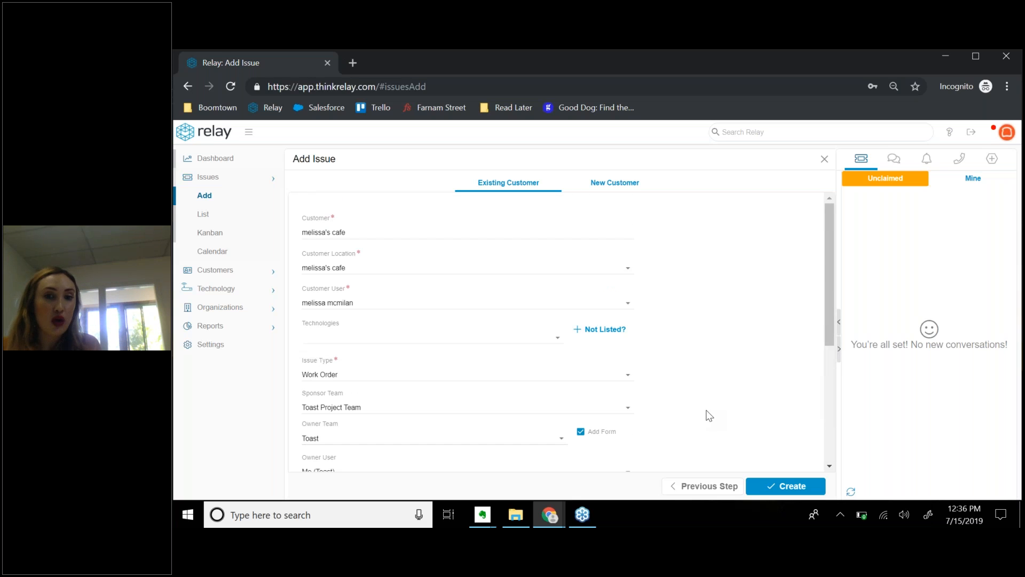
scroll(710, 416, "down", 5)
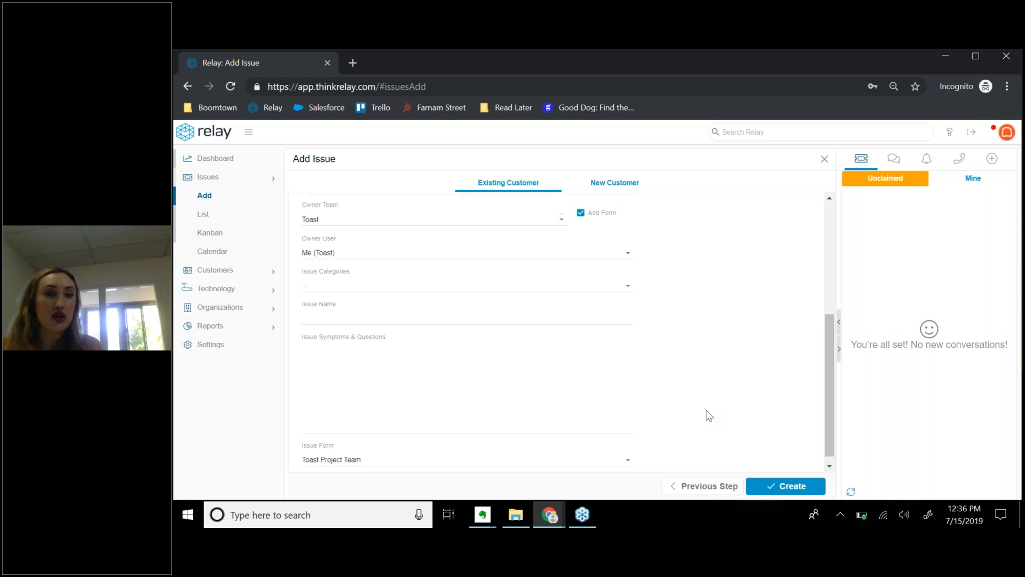
scroll(705, 415, "up", 5)
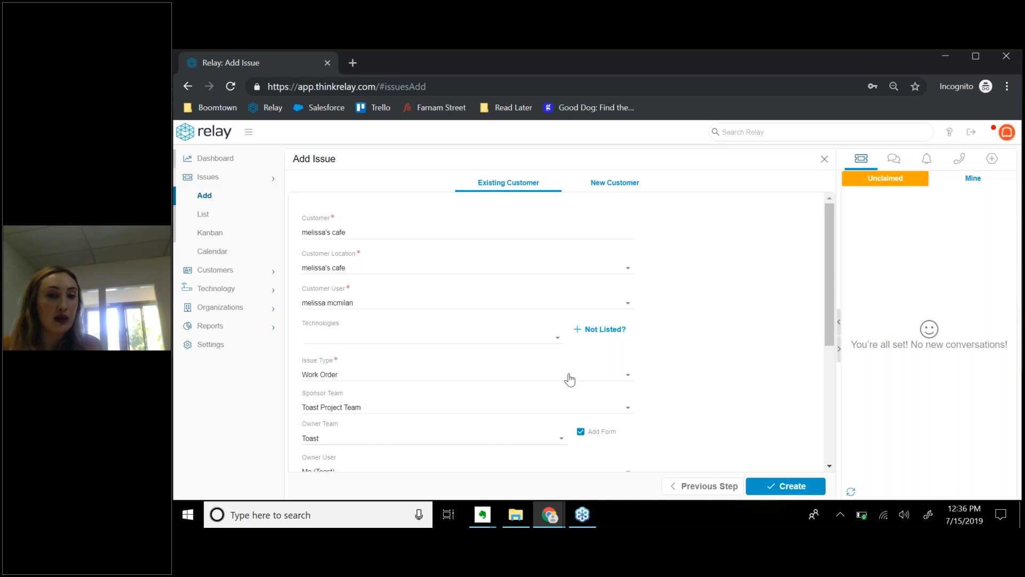
scroll(567, 397, "down", 1)
scroll(567, 397, "down", 4)
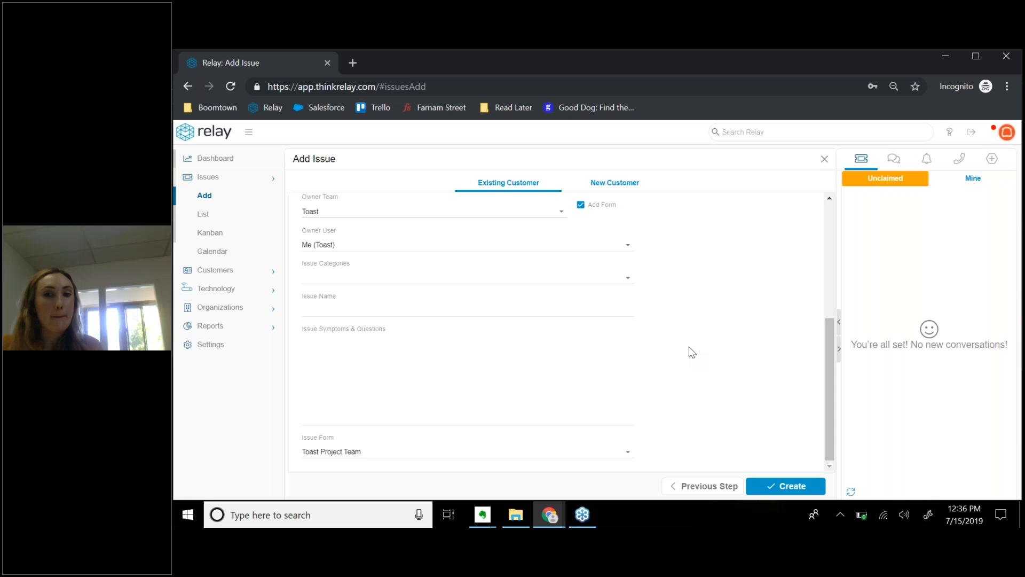
scroll(689, 347, "up", 5)
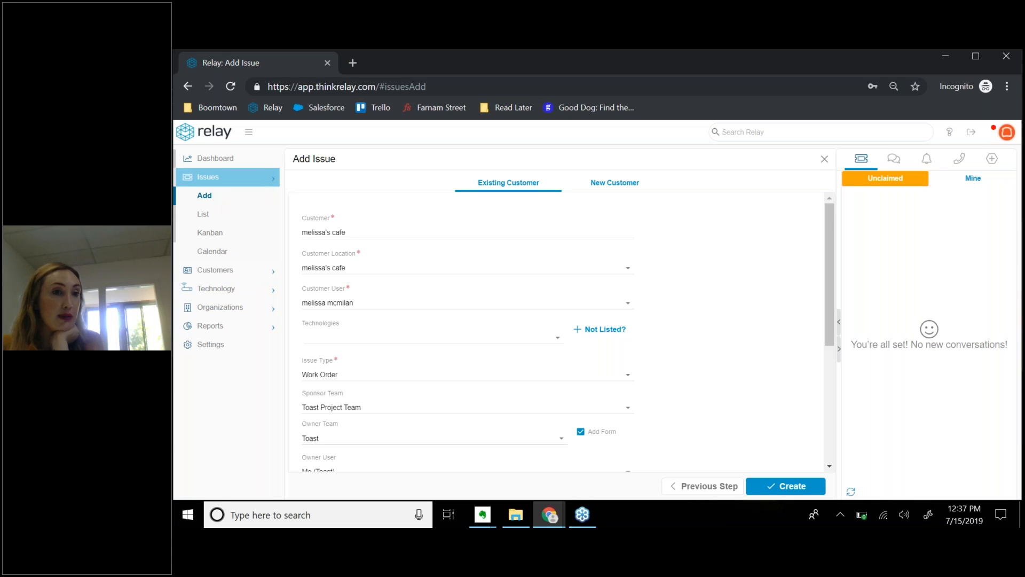
left_click(218, 273)
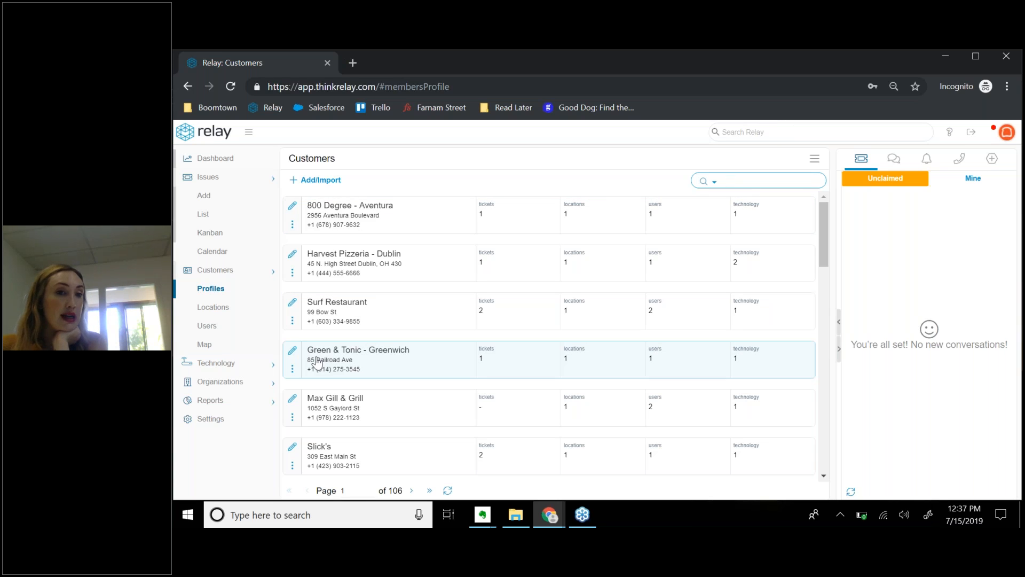
left_click(293, 305)
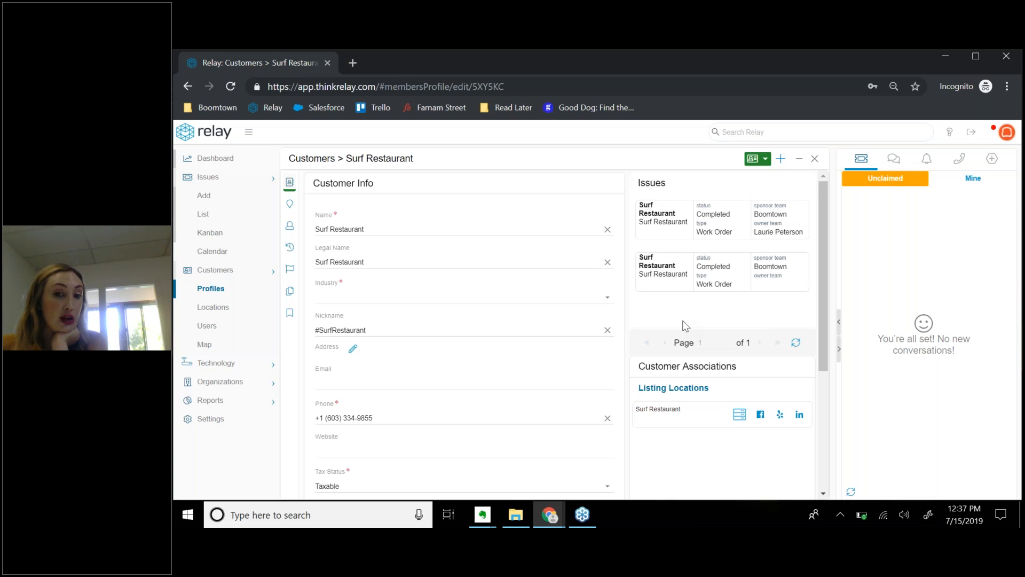
scroll(514, 375, "down", 4)
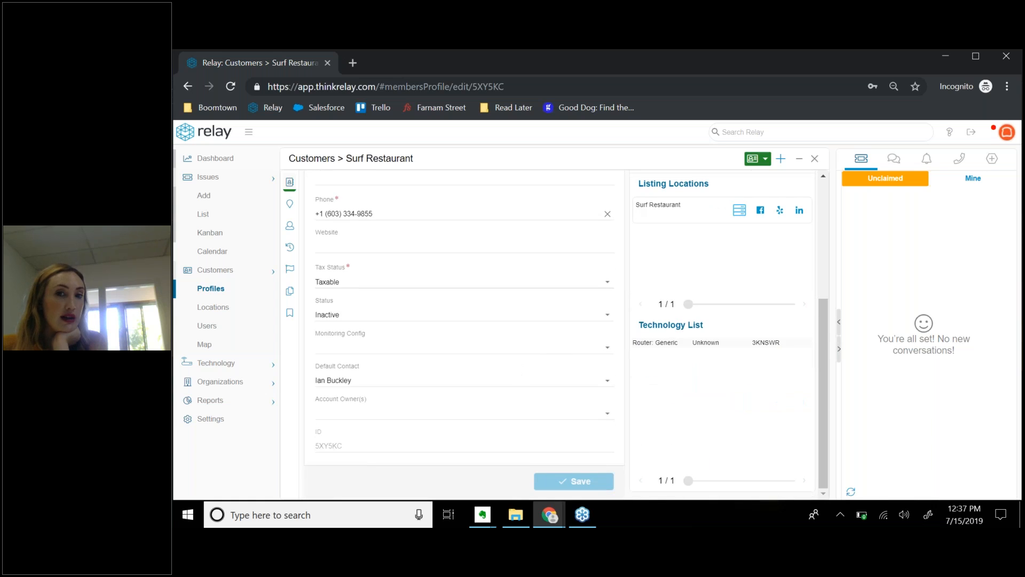
scroll(561, 345, "up", 3)
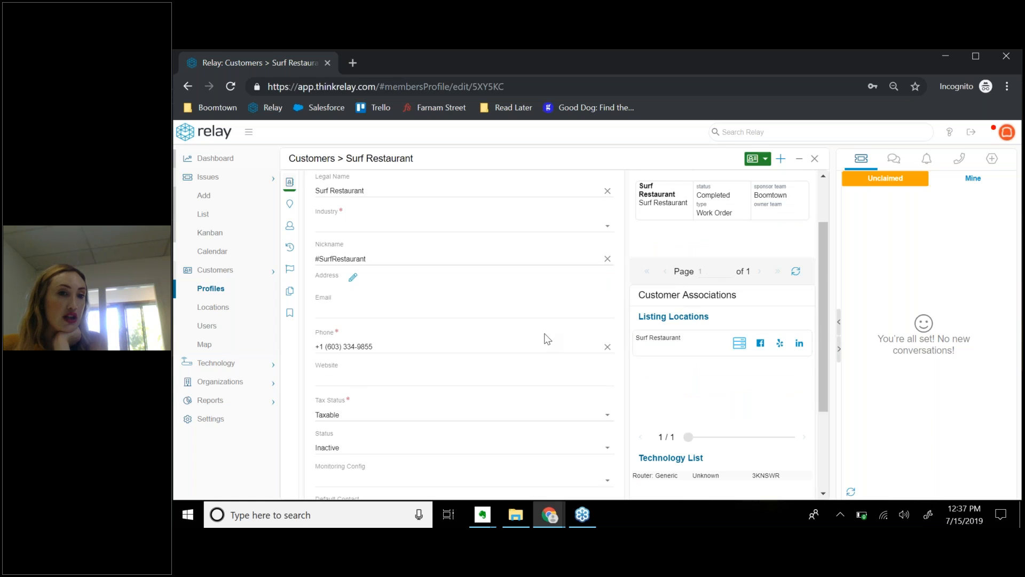
scroll(457, 393, "down", 3)
scroll(458, 393, "up", 1)
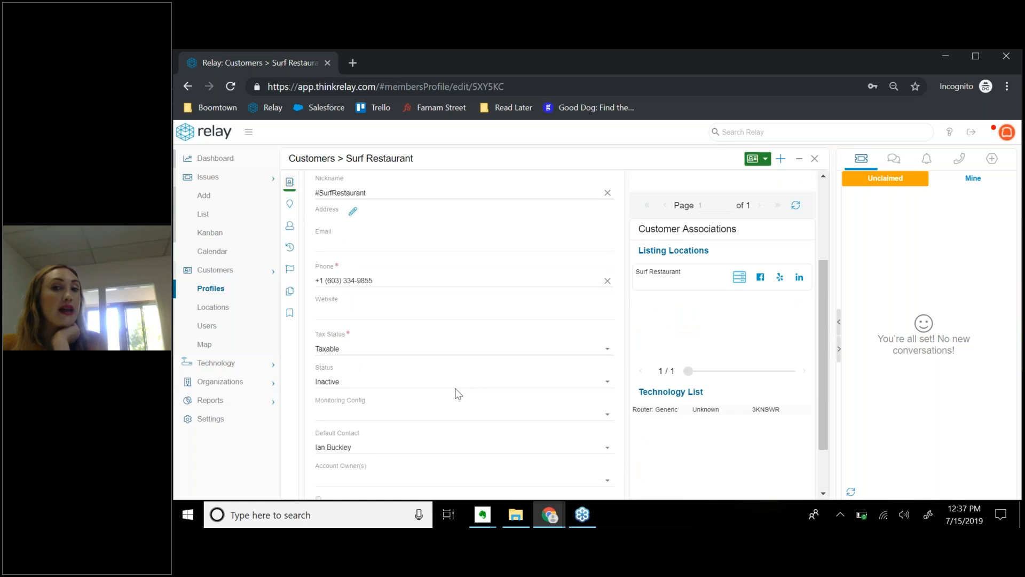
scroll(457, 394, "up", 3)
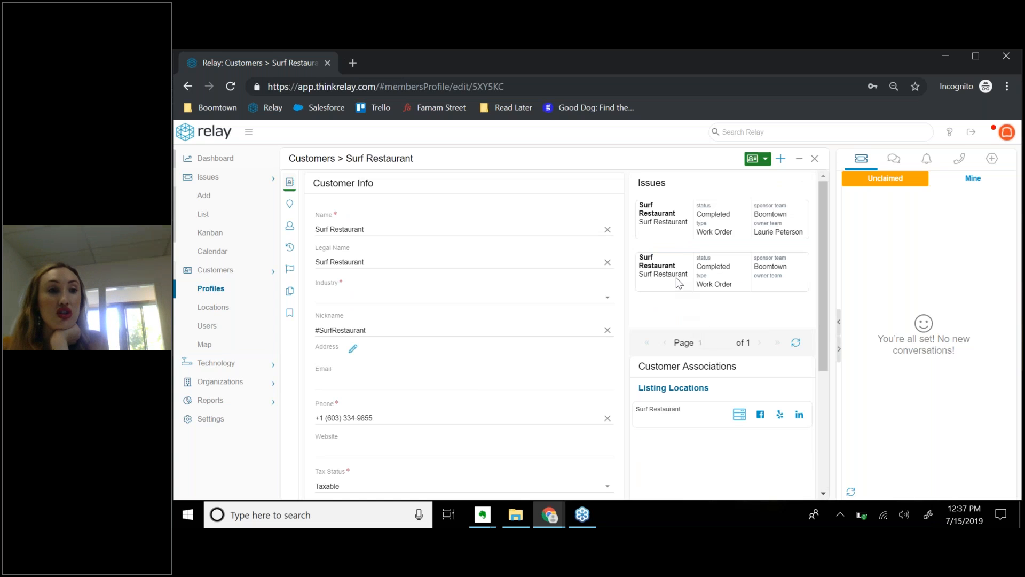
left_click(660, 220)
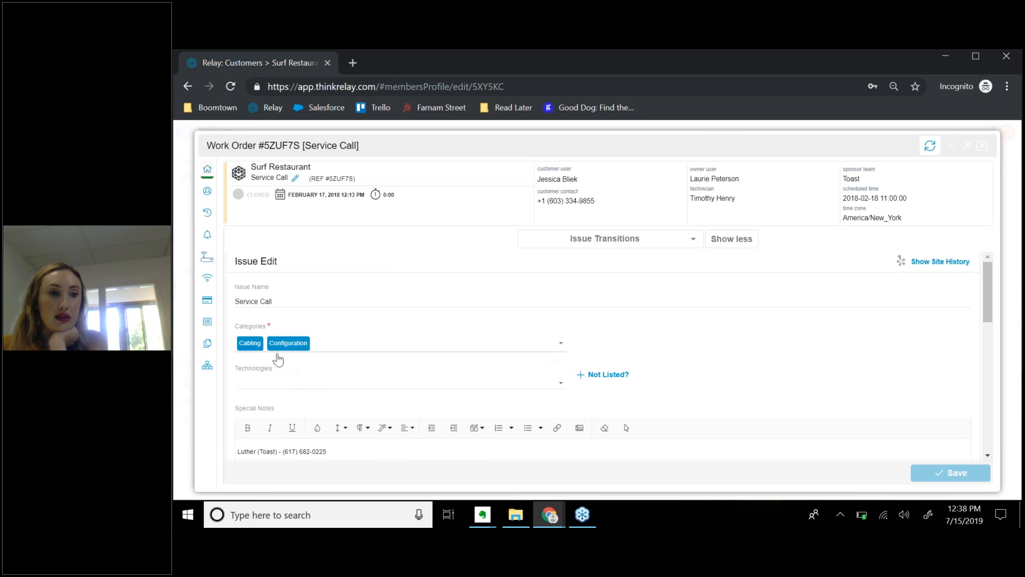
scroll(251, 299, "down", 4)
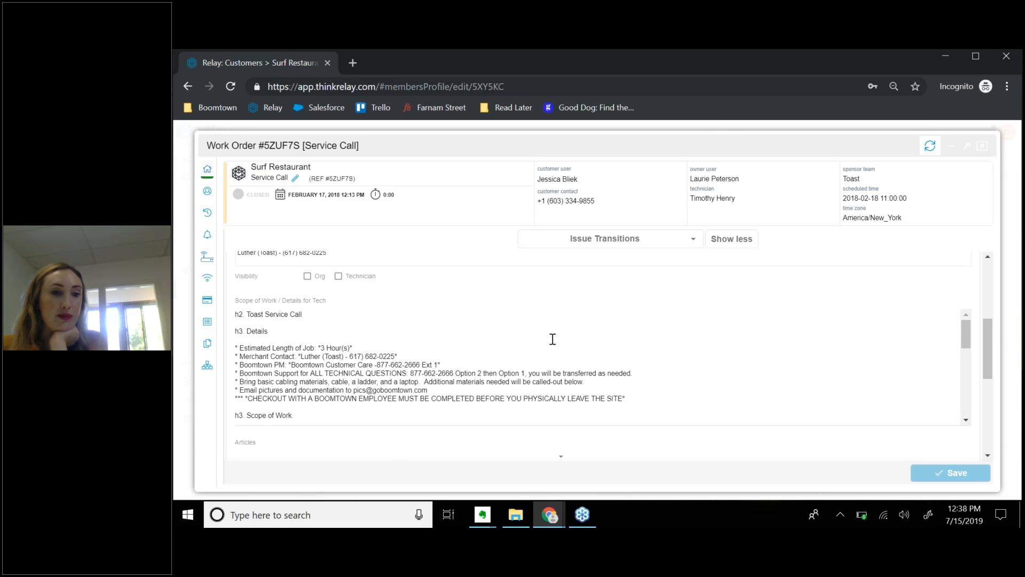
scroll(552, 339, "down", 1)
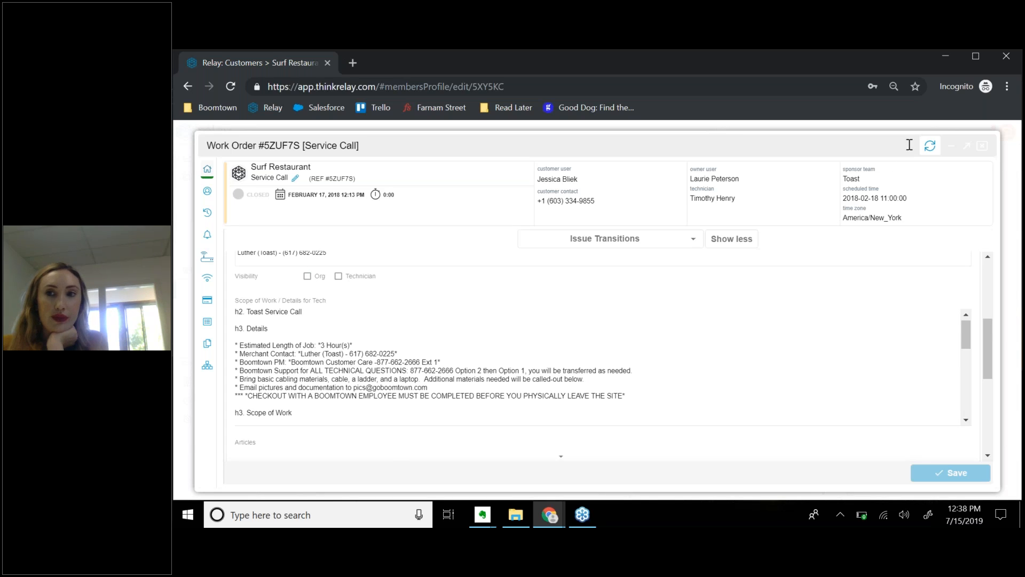
left_click(983, 146)
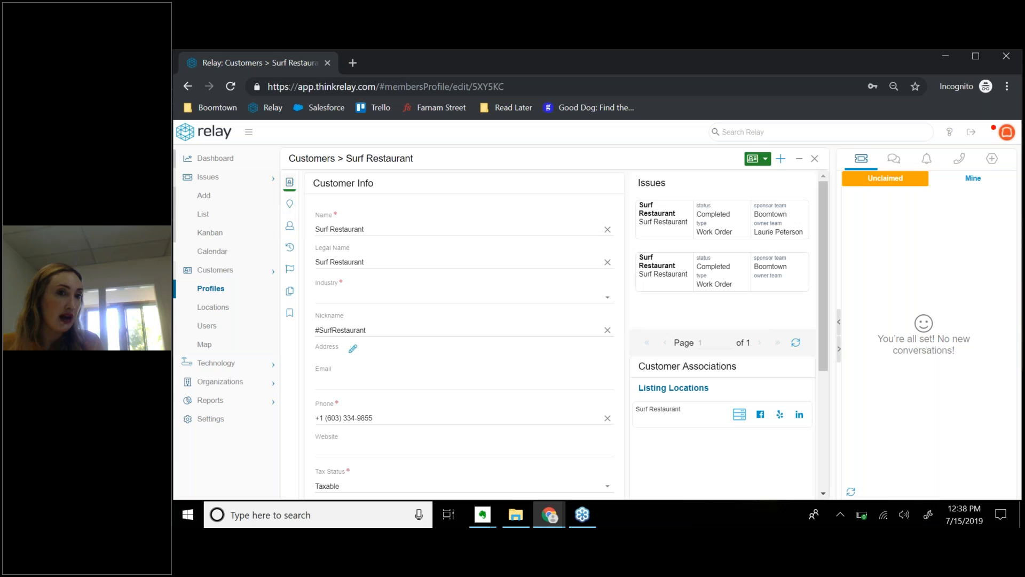
Show Surf Restaurant's locations, look over a new Add Location form, then close it unsaved.
left_click(290, 205)
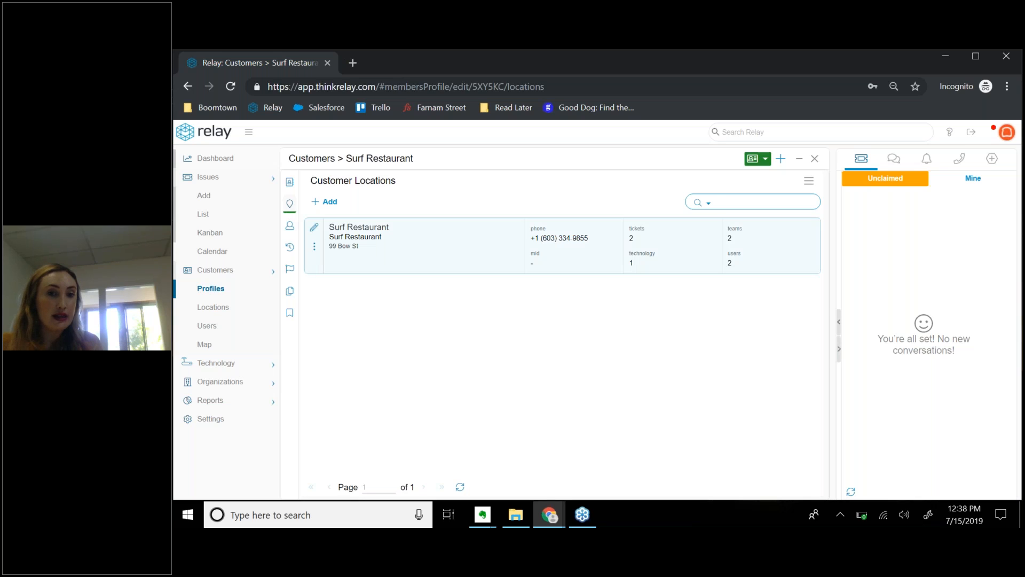
left_click(331, 203)
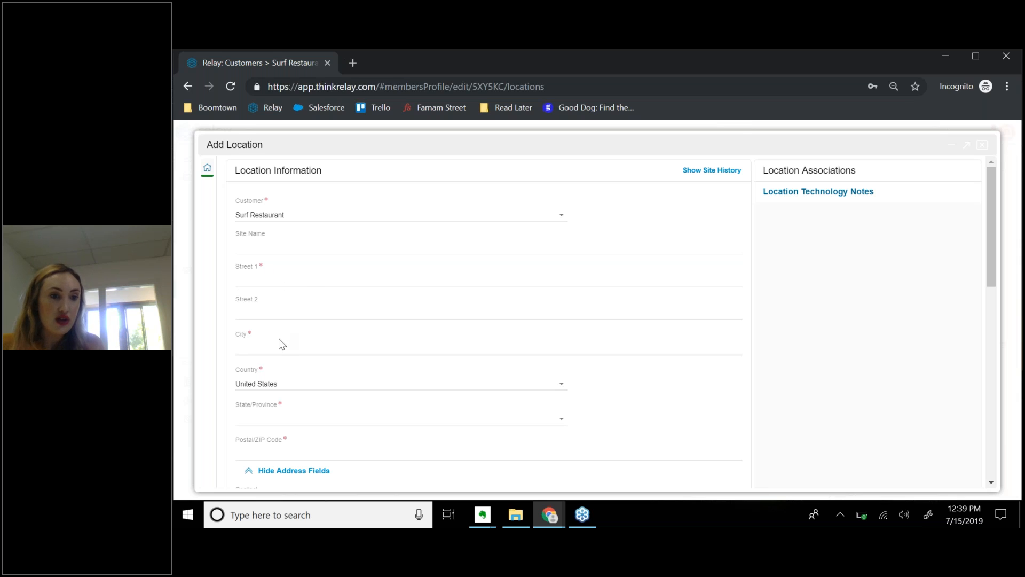
scroll(279, 340, "down", 5)
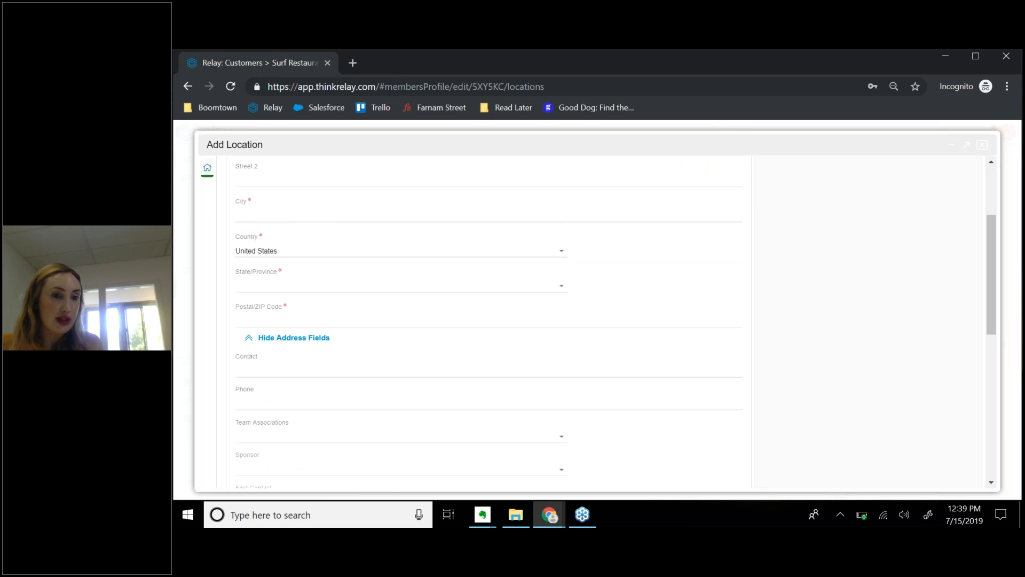
scroll(318, 337, "down", 5)
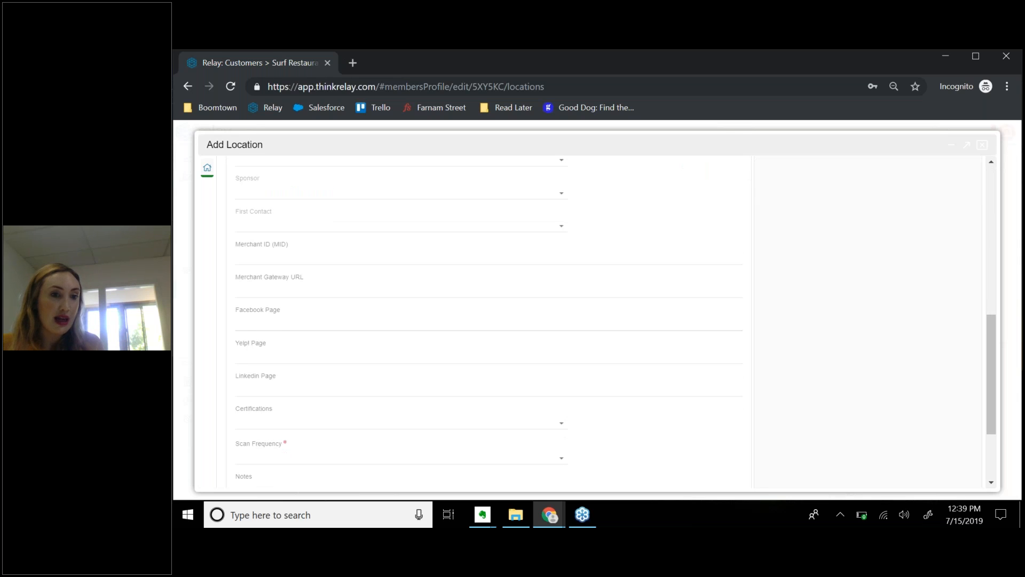
scroll(323, 328, "up", 1)
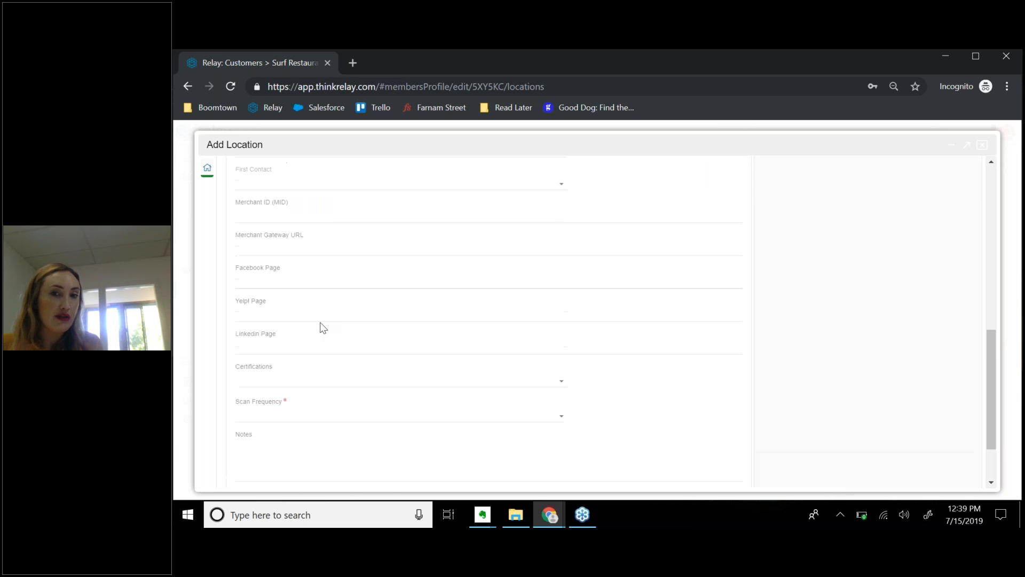
scroll(323, 328, "up", 9)
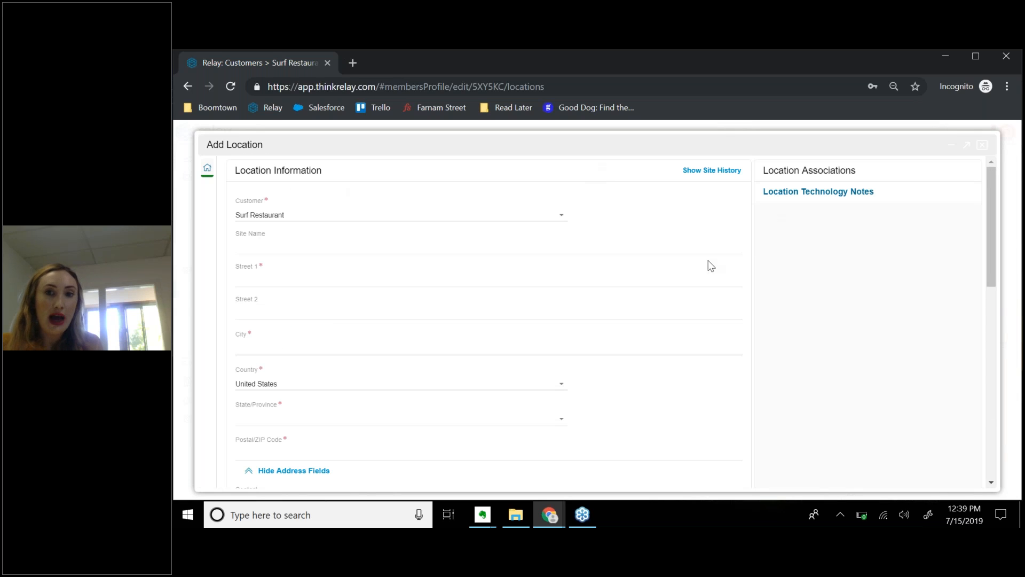
left_click(983, 147)
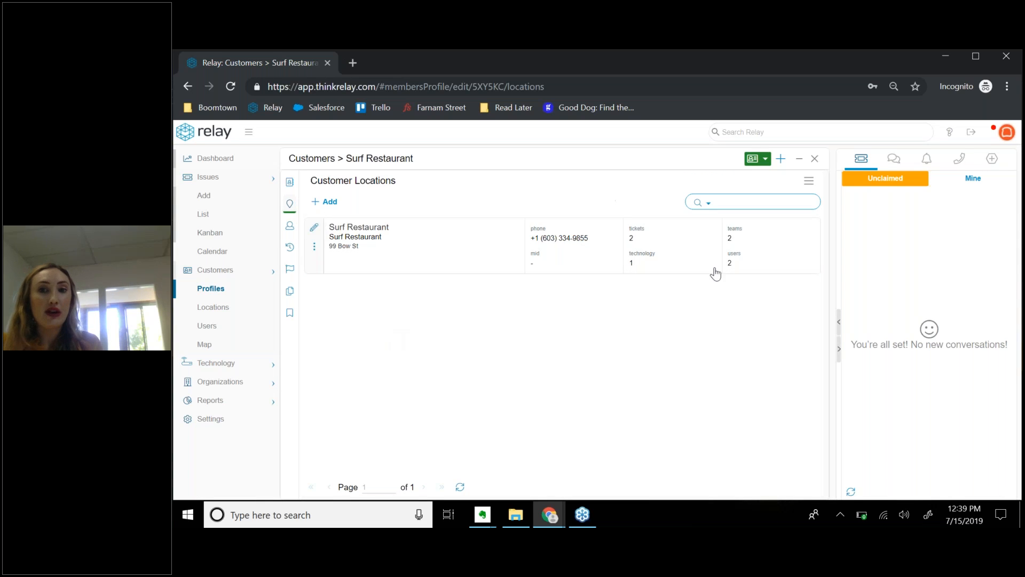
Close the Surf Restaurant profile panel, returning to Customers page 1 of 106.
left_click(815, 159)
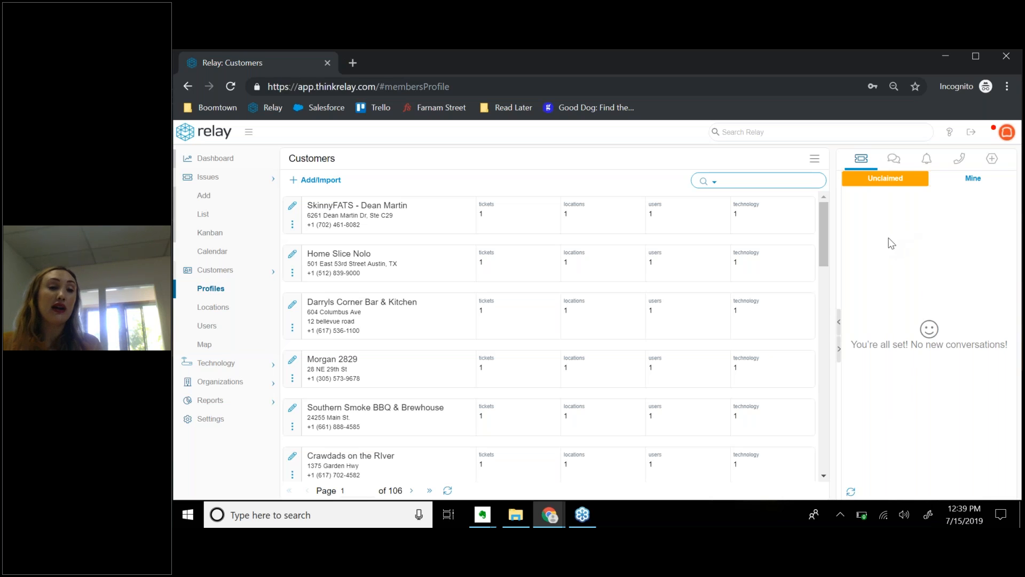
Show the chat panel's Teams rooms, view Toast Relay Help Bot Room, then return to the list.
left_click(899, 162)
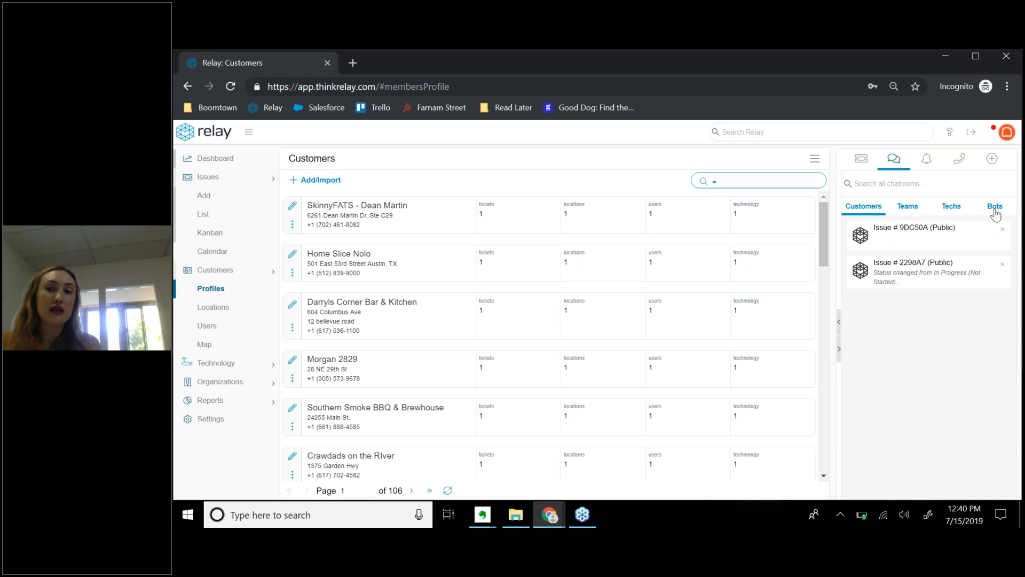
left_click(907, 207)
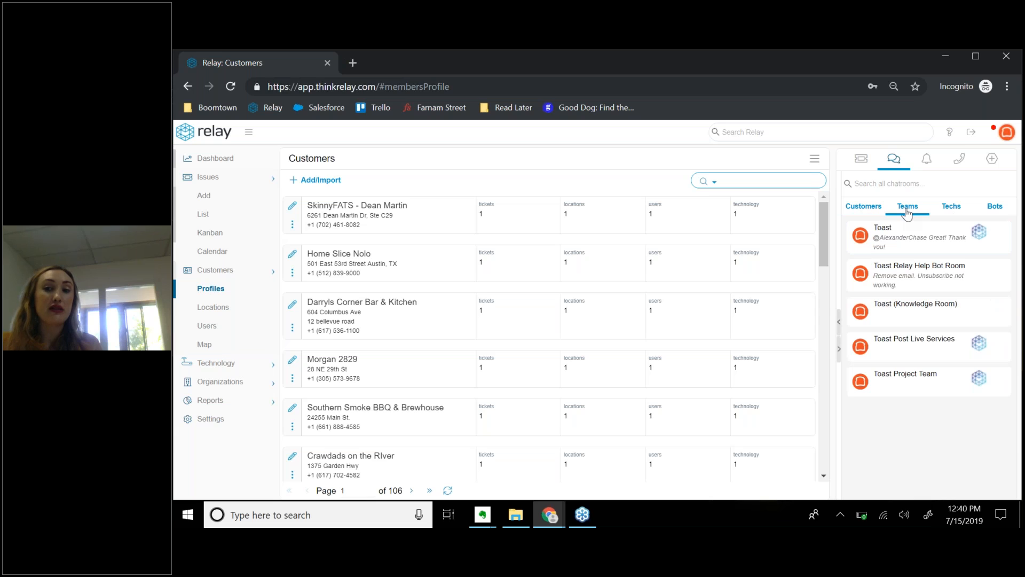
left_click(913, 273)
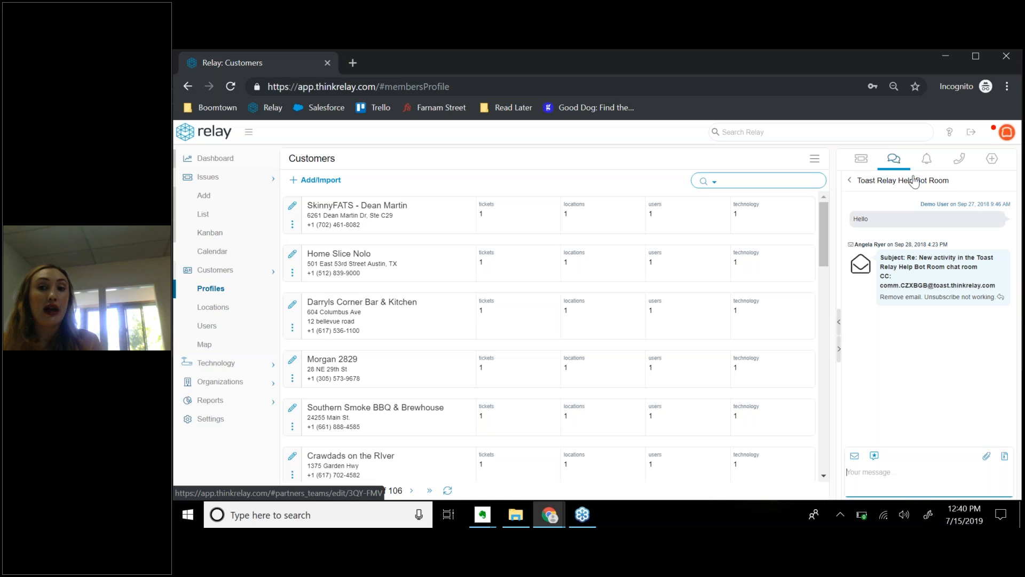
left_click(851, 183)
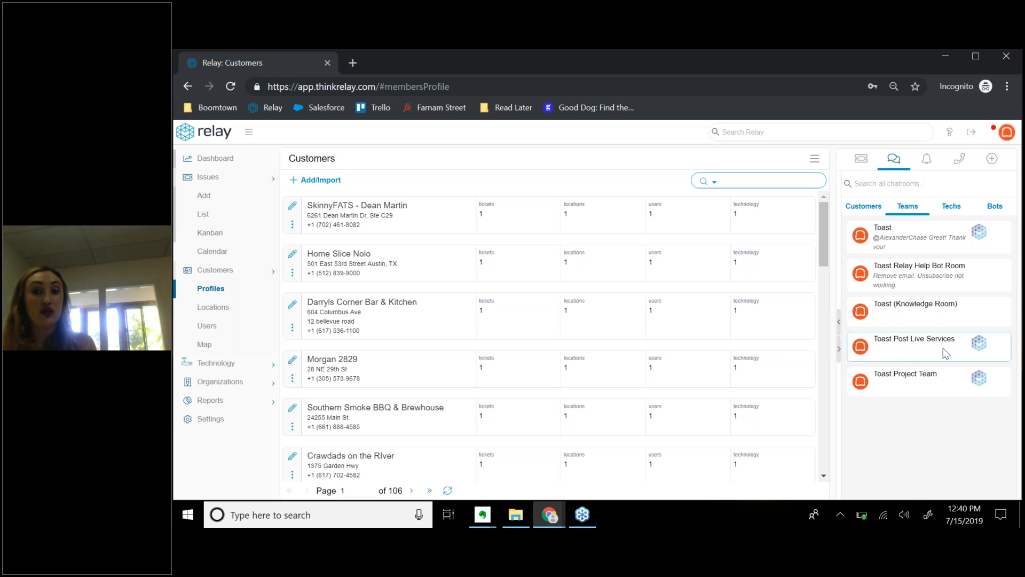
Post 'hey can anyone help with this' in the Toast Project Team room.
left_click(913, 386)
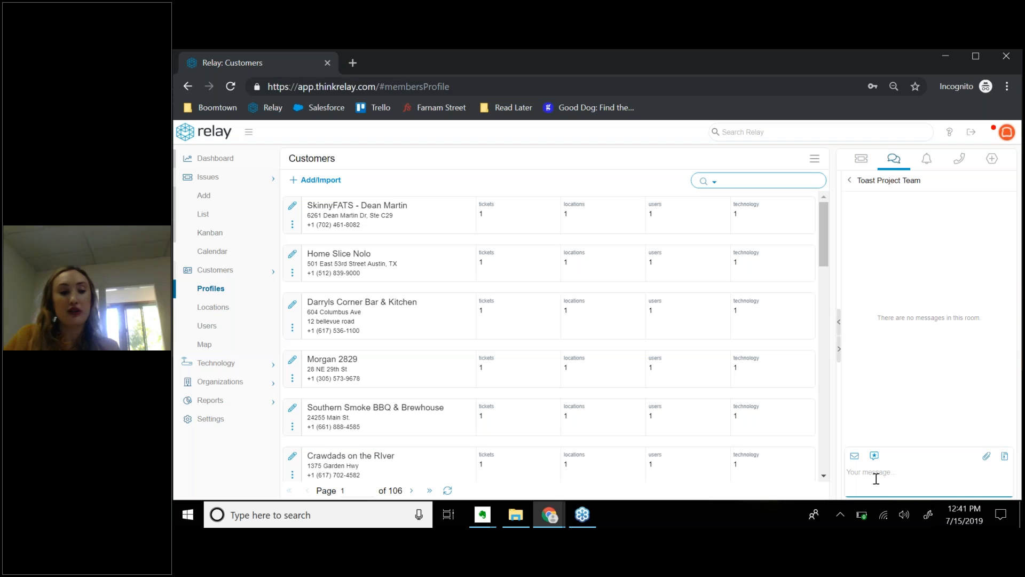
type("hey can anyone help")
type(" with this")
key("Return")
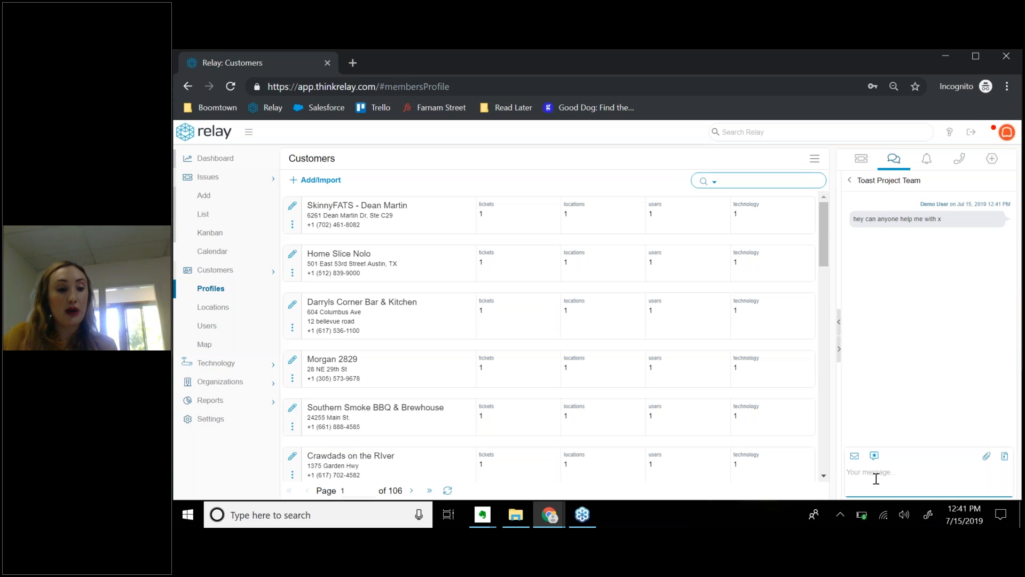
Pick a teammate from the @ mention dropdown and send them a 'hey' greeting.
type("@alex")
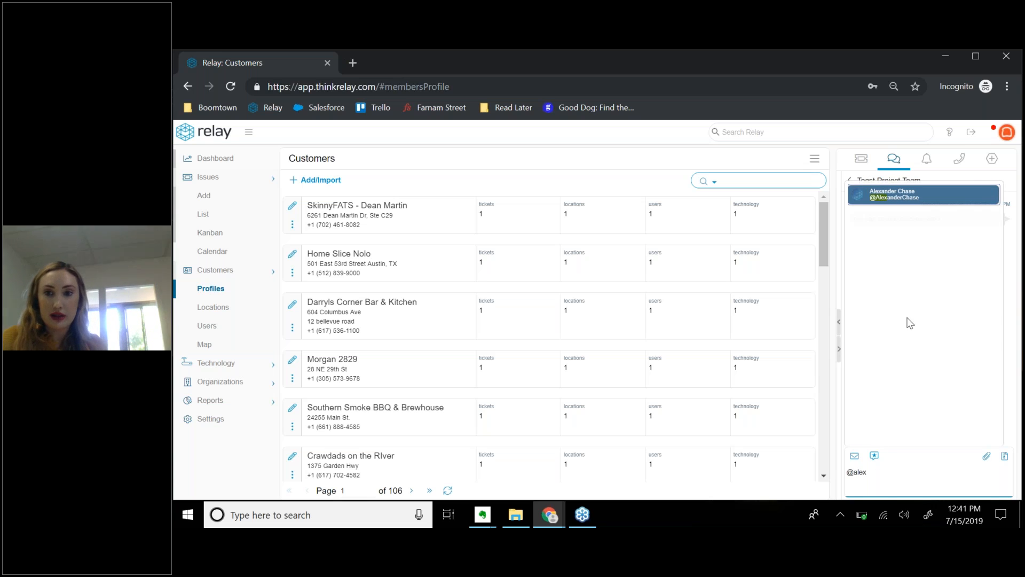
left_click(895, 196)
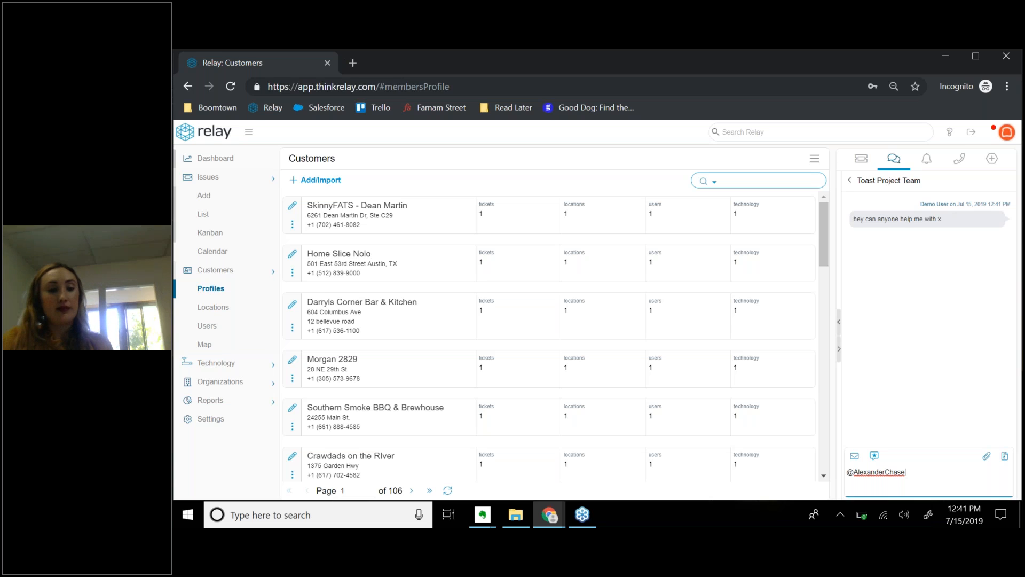
type("hey alex")
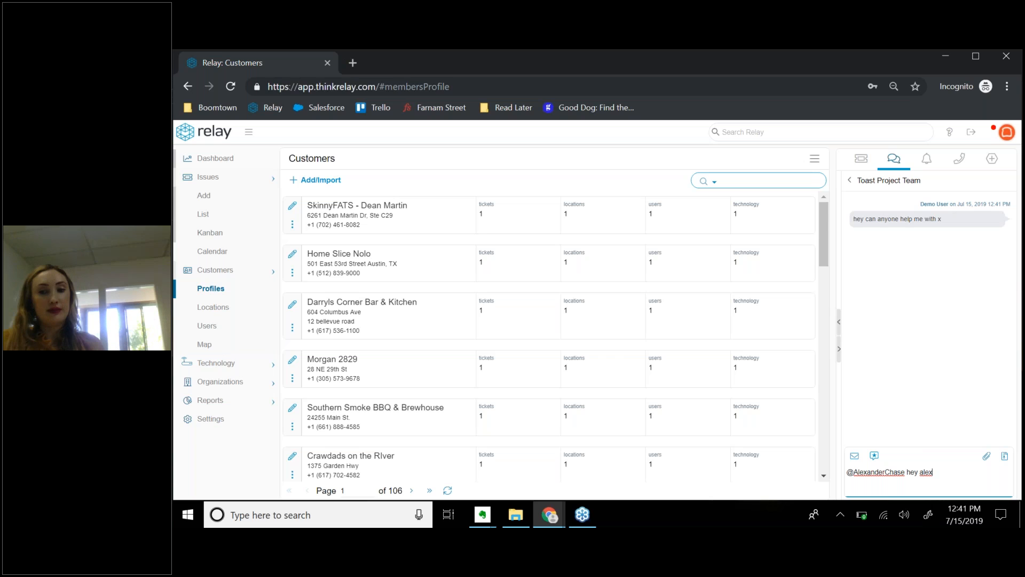
key("Return")
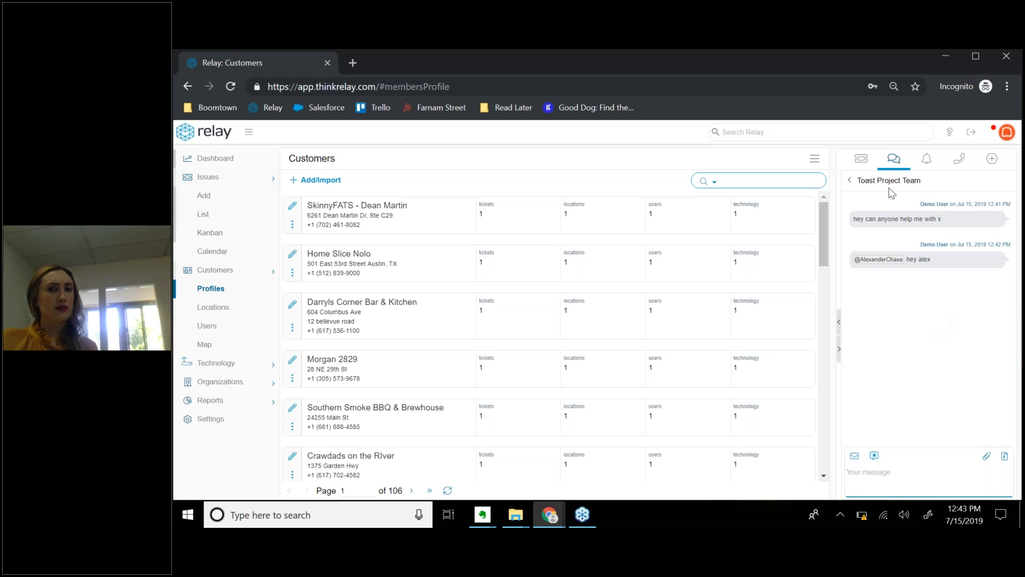
Leave the Toast Project Team room and go back to the Teams chatroom list.
left_click(851, 182)
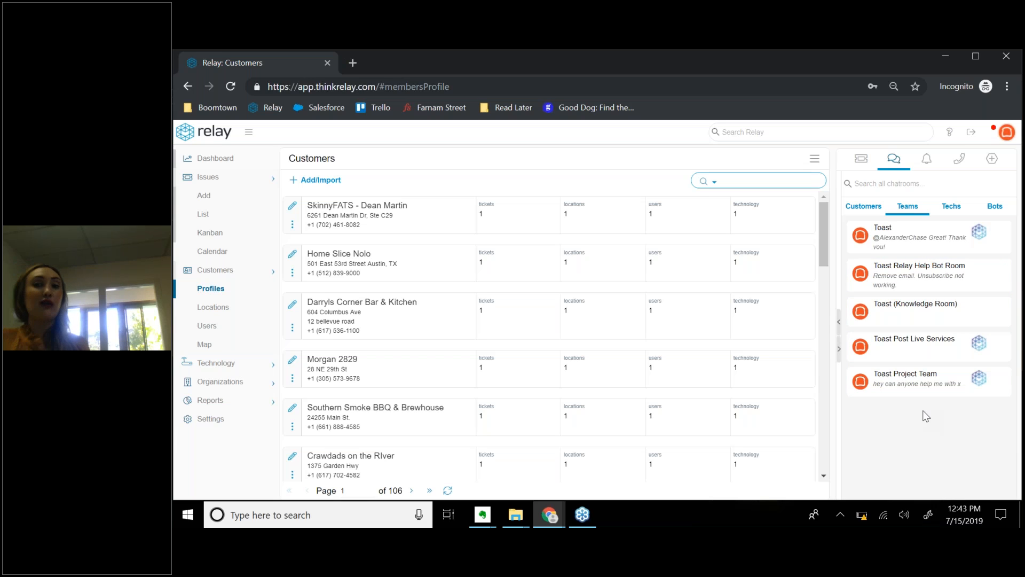
left_click(929, 160)
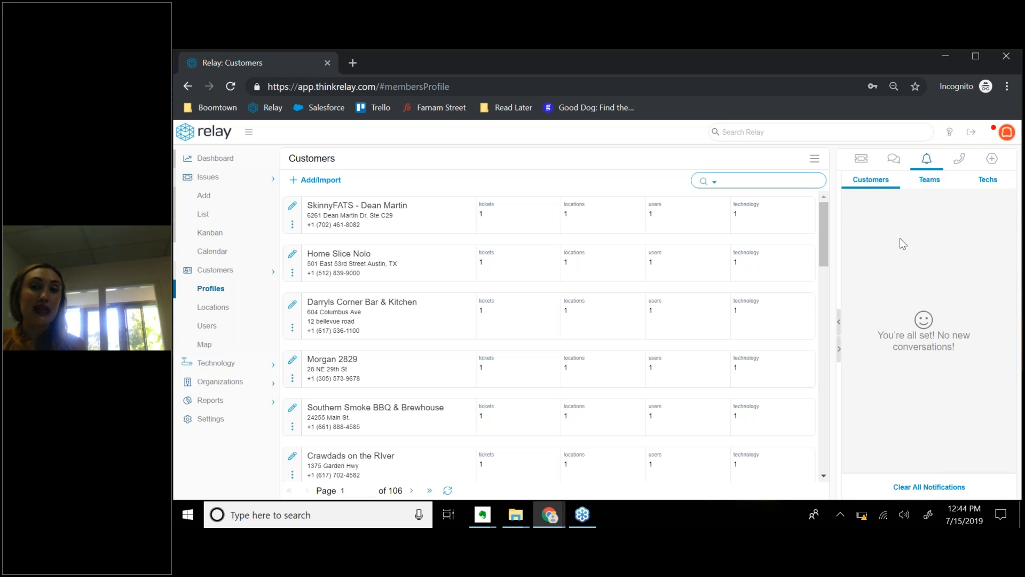
left_click(896, 164)
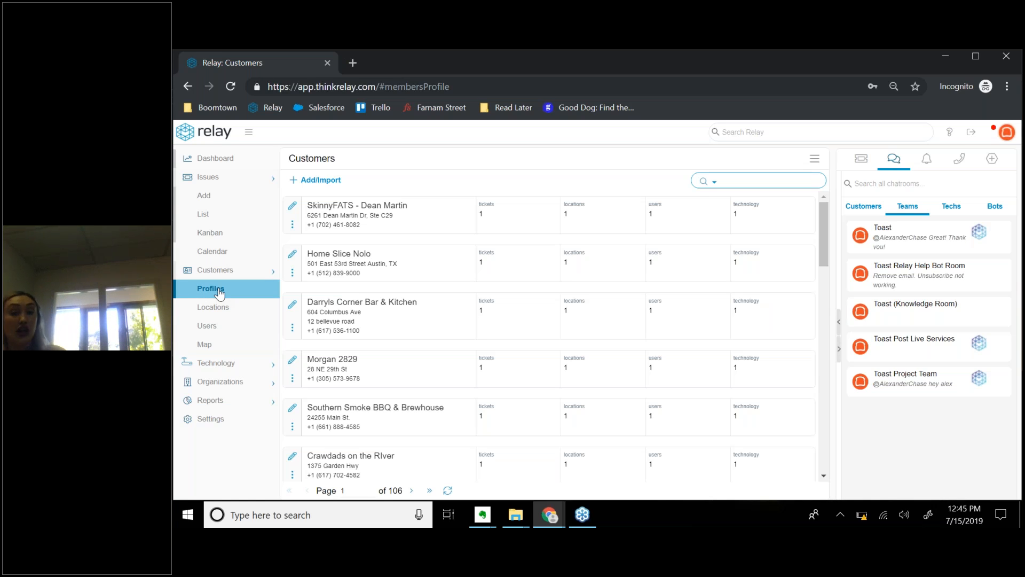
key("XF86MonBrightnessDown")
key("XF86MonBrightnessDown")
key("XF86MonBrightnessDown")
key("XF86MonBrightnessDown")
key("XF86MonBrightnessDown")
key("XF86MonBrightnessDown")
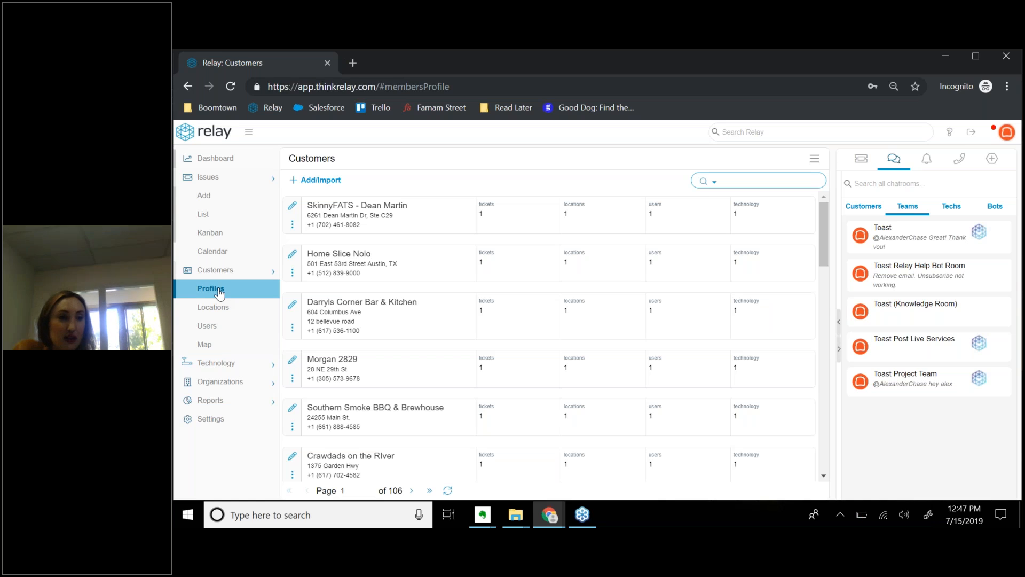
left_click(1017, 93)
Close the incognito Relay window and the GoToWebinar Event Details window.
left_click(1008, 58)
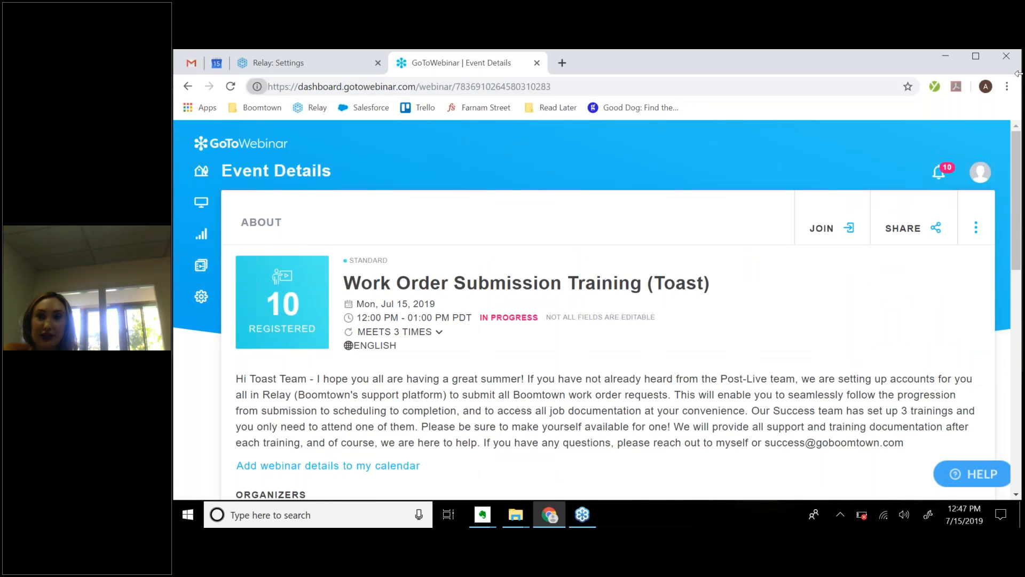
left_click(1007, 56)
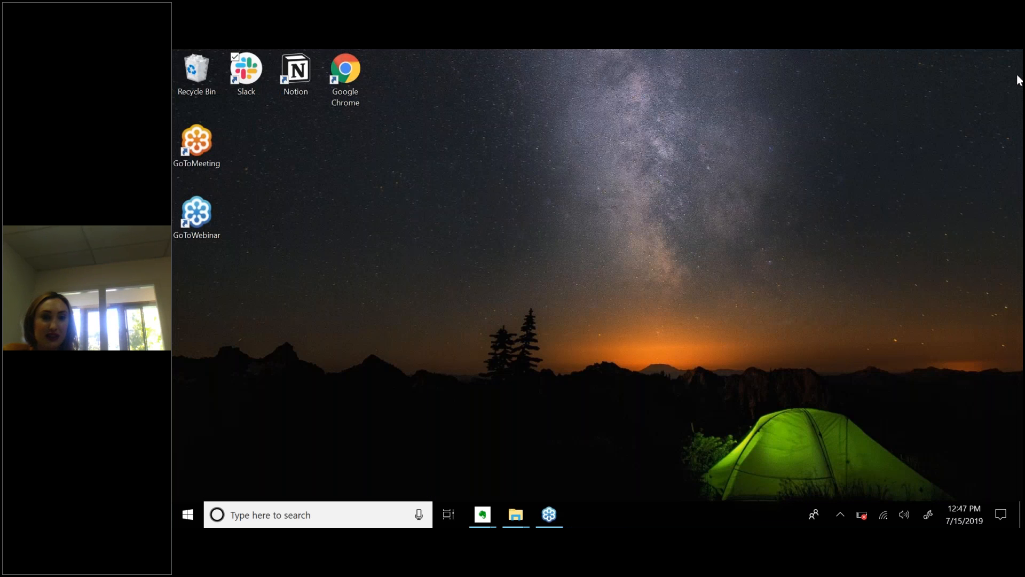